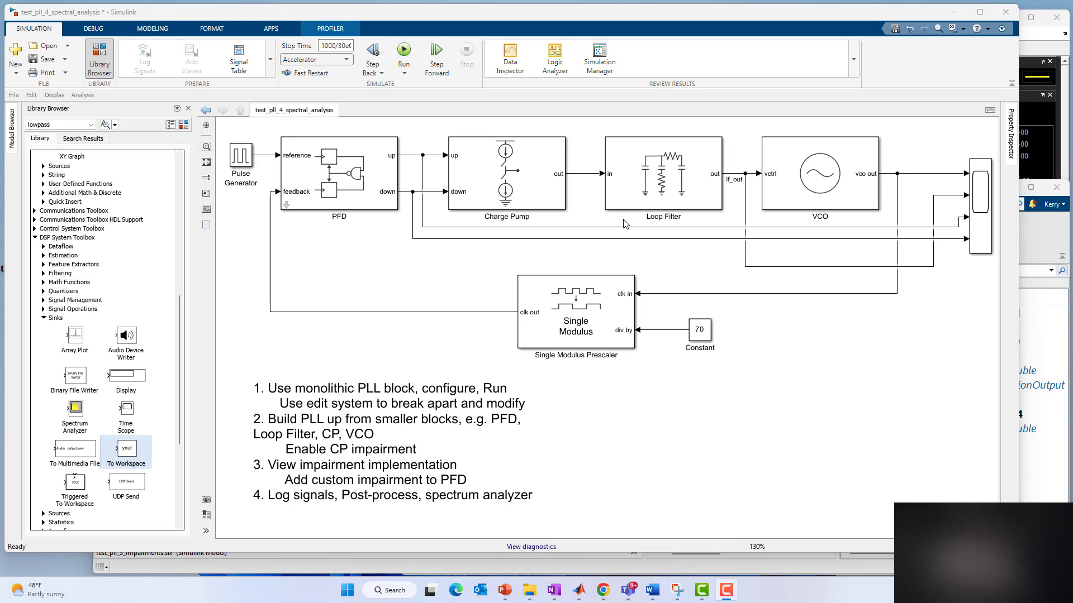
Look inside the PFD subsystem, then fit the Scope plots to their data
click(310, 486)
click(269, 496)
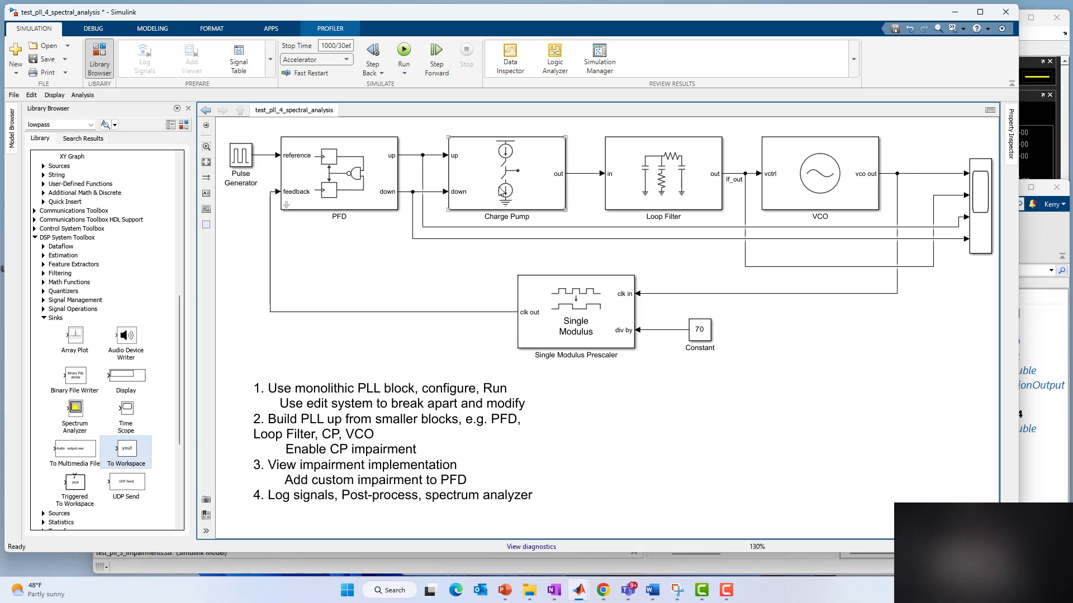
double_click(287, 207)
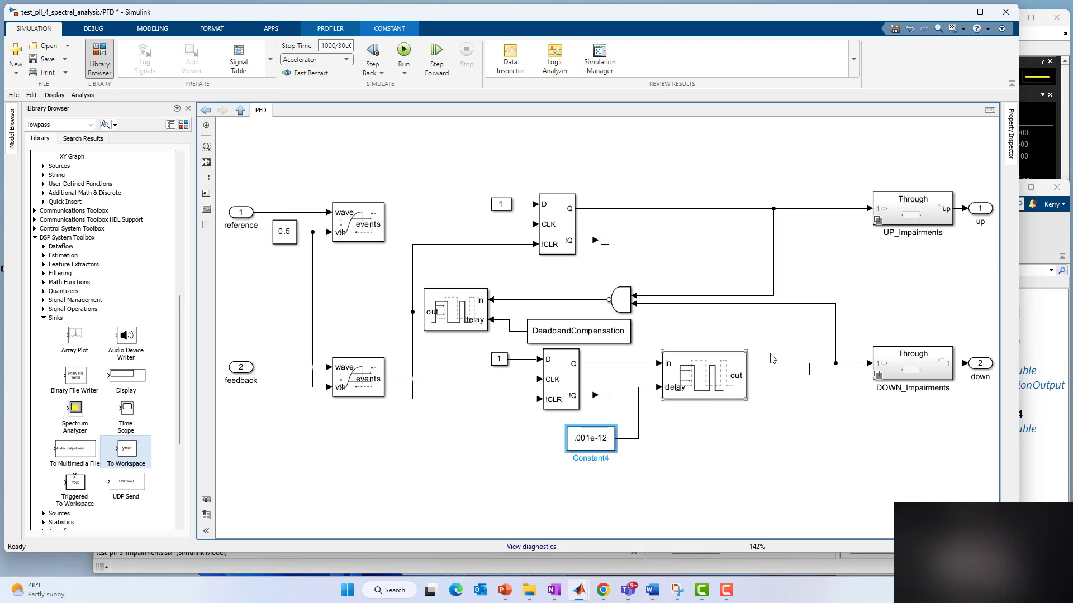
click(240, 111)
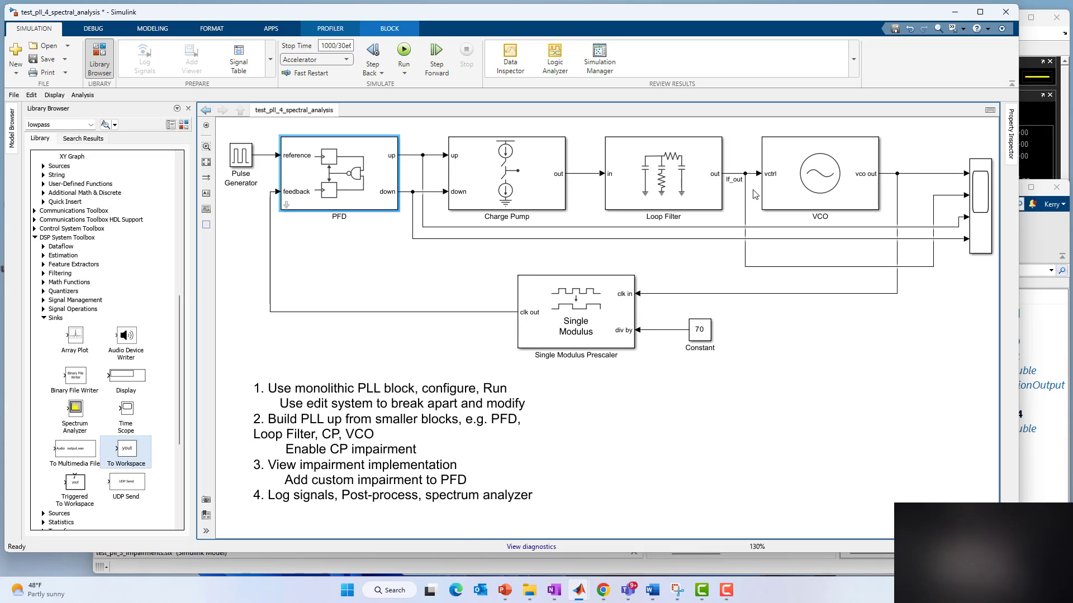
click(1042, 53)
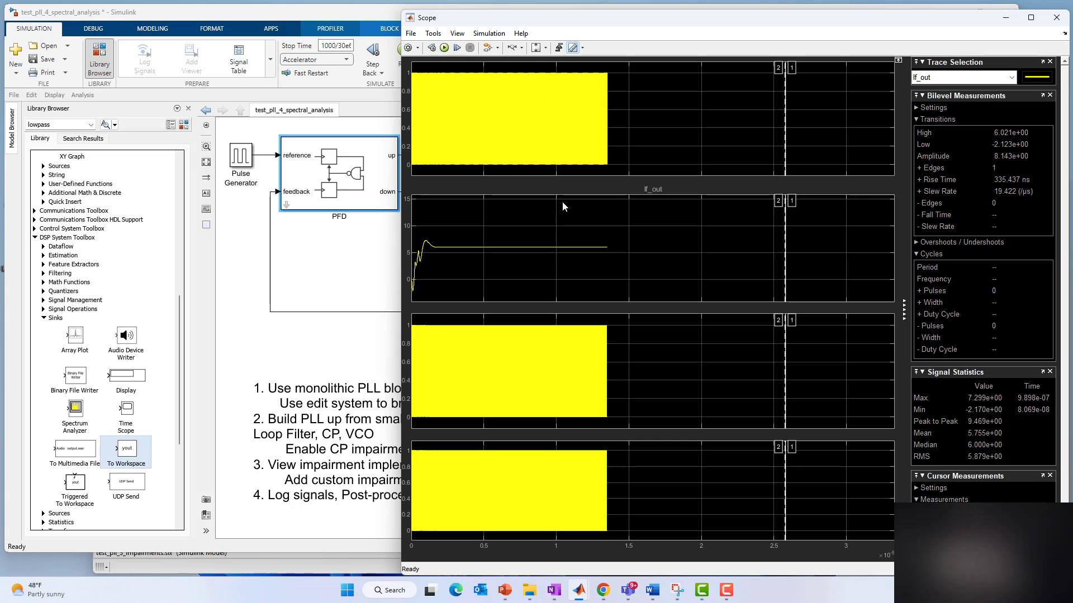
key(ctrl+a)
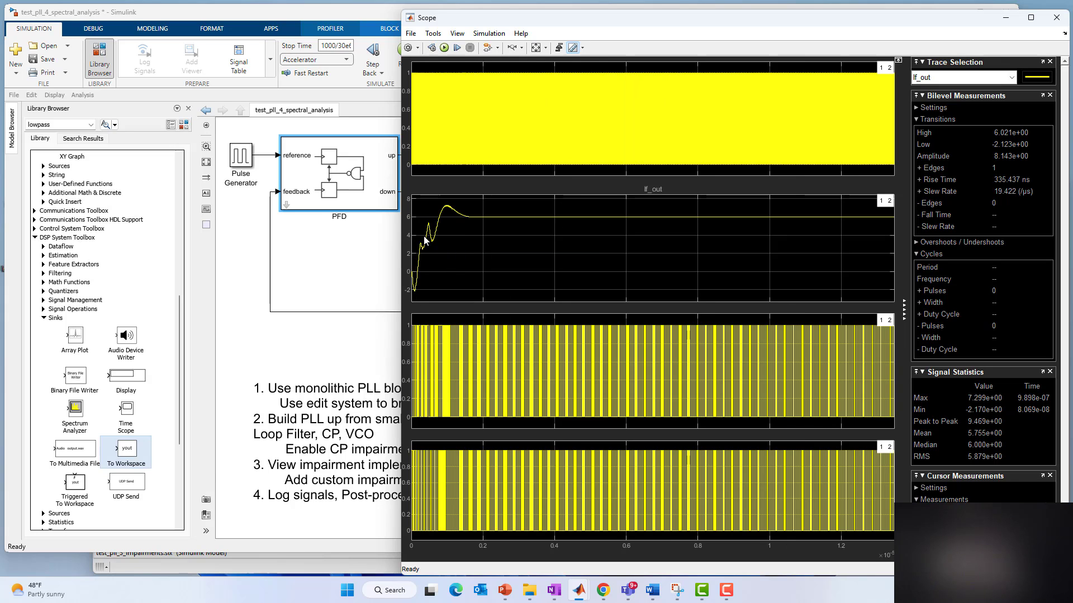
click(378, 284)
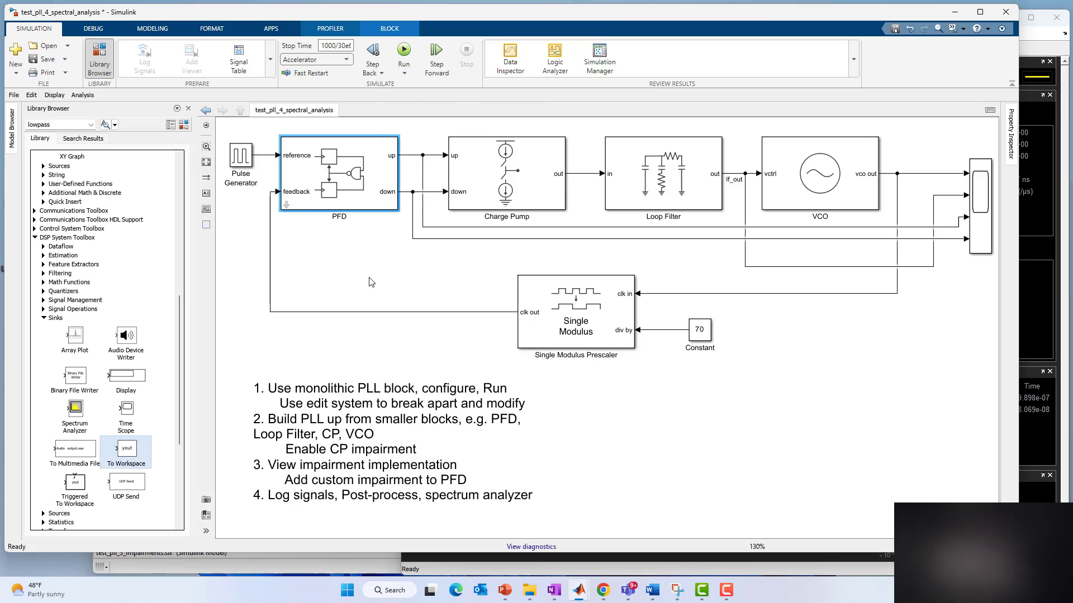
click(982, 218)
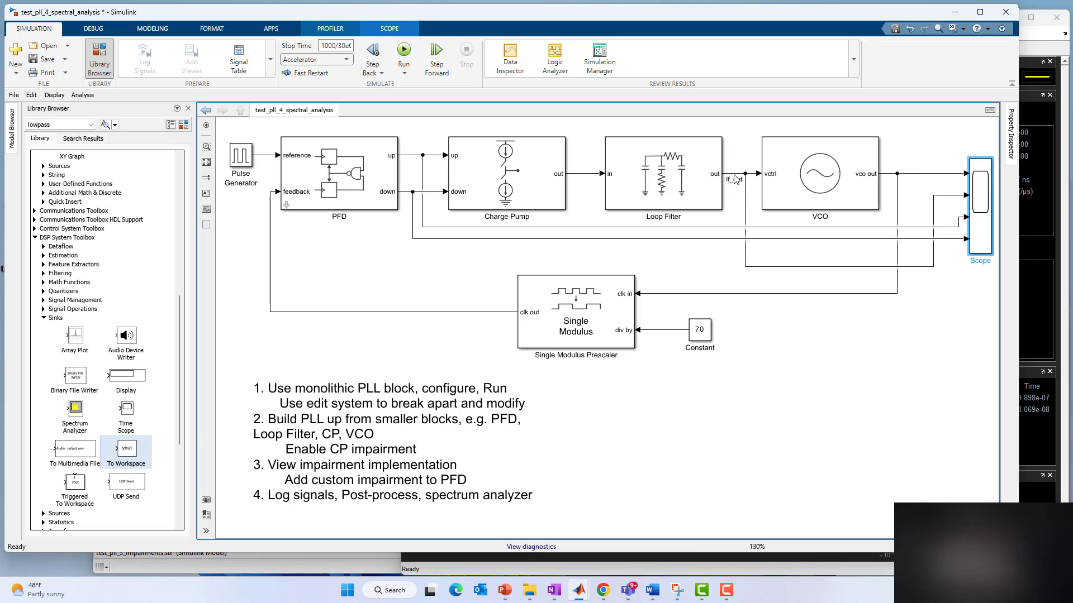
Turn on logging for the lf_out signal with Log Selected Signals
click(736, 175)
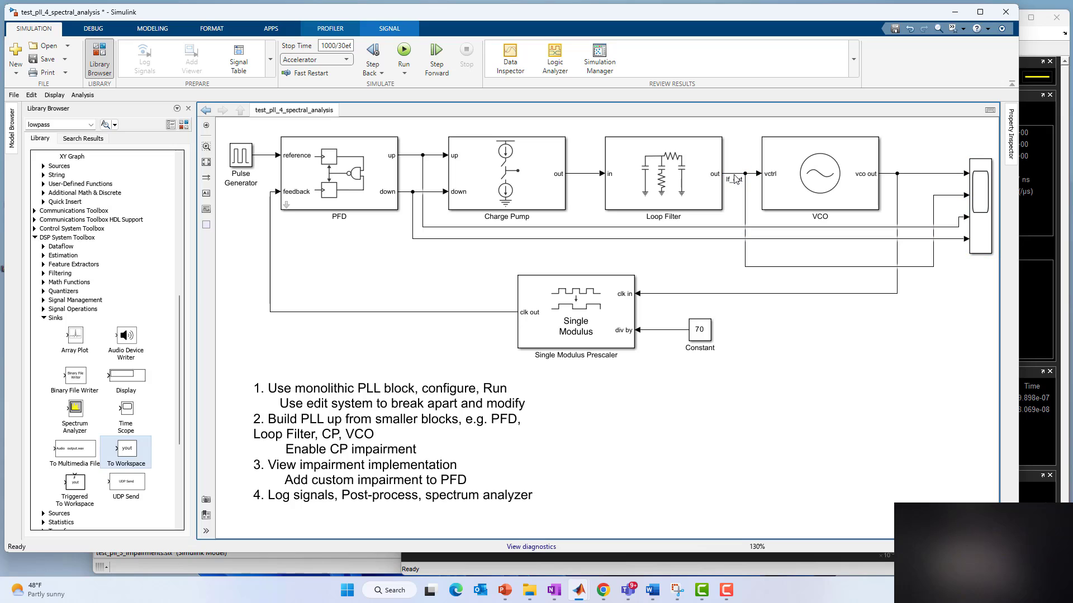
click(734, 206)
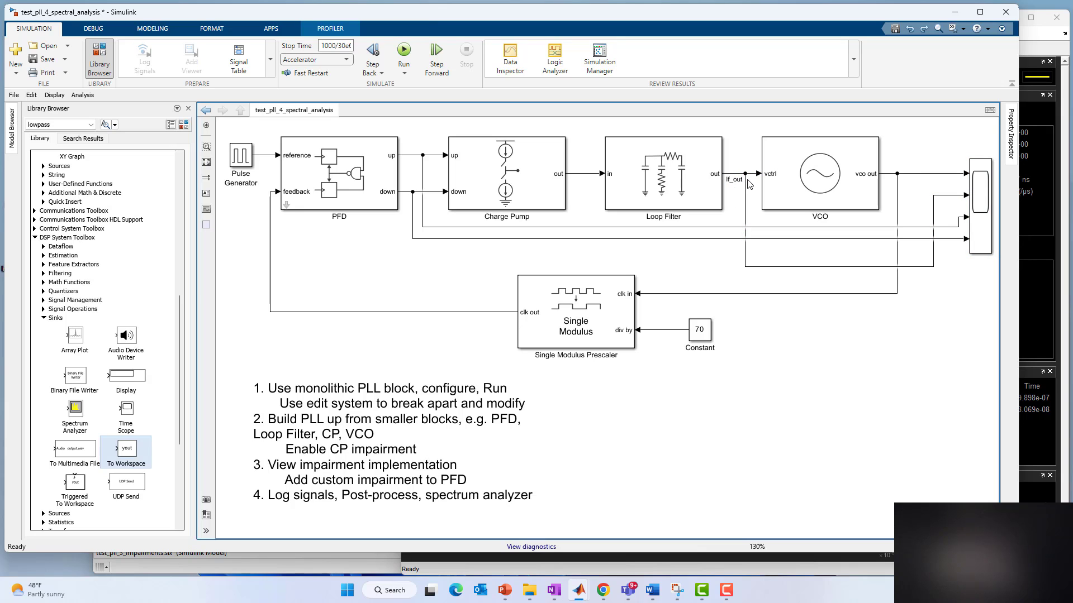
right_click(745, 188)
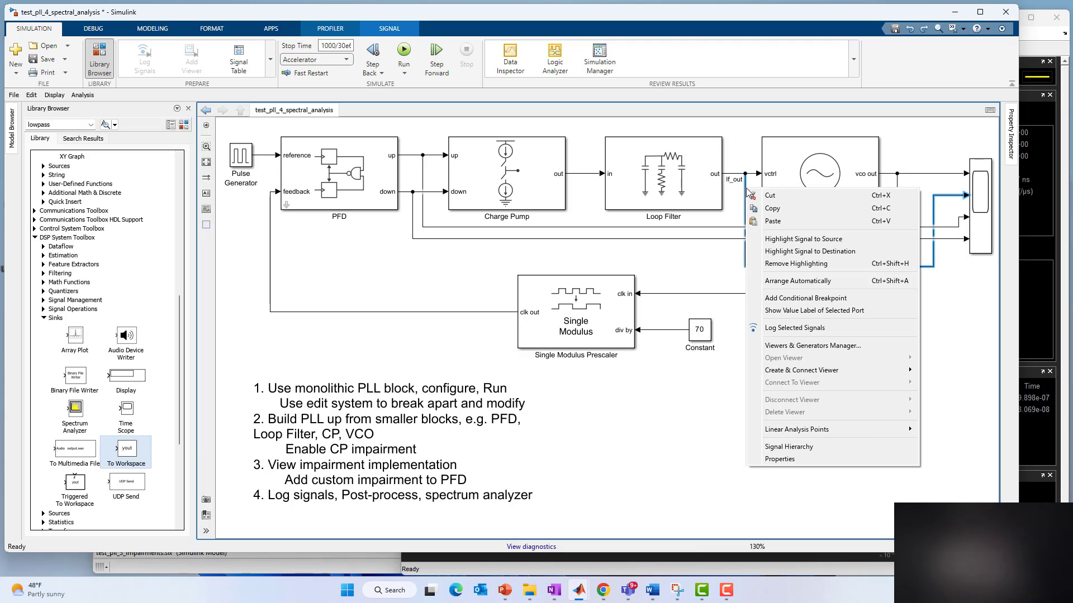
click(766, 330)
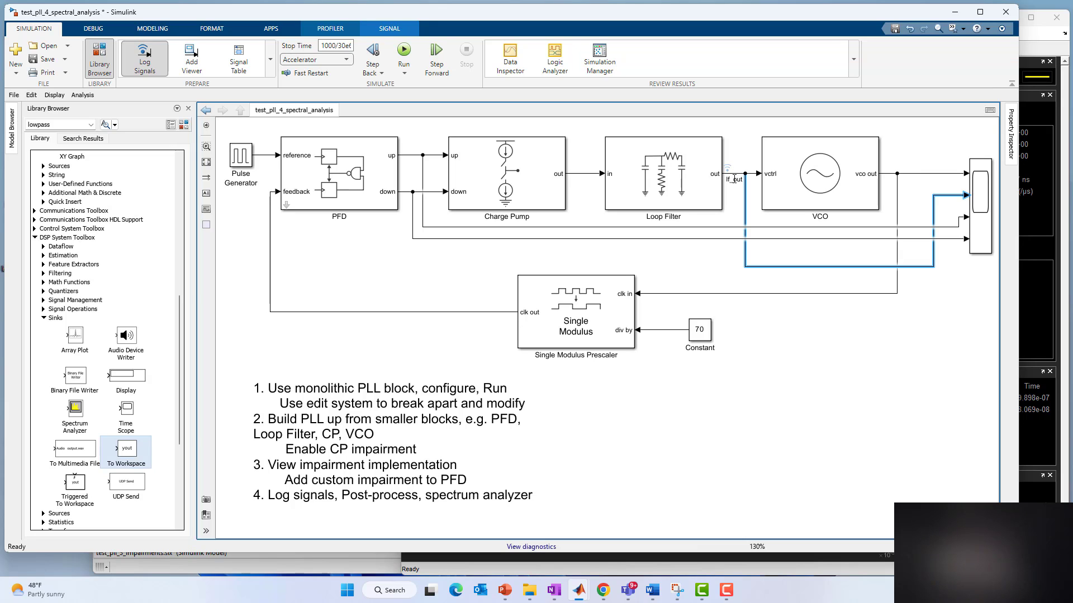
click(734, 178)
click(729, 263)
Label the Charge Pump-to-Loop Filter line cp_out
double_click(587, 174)
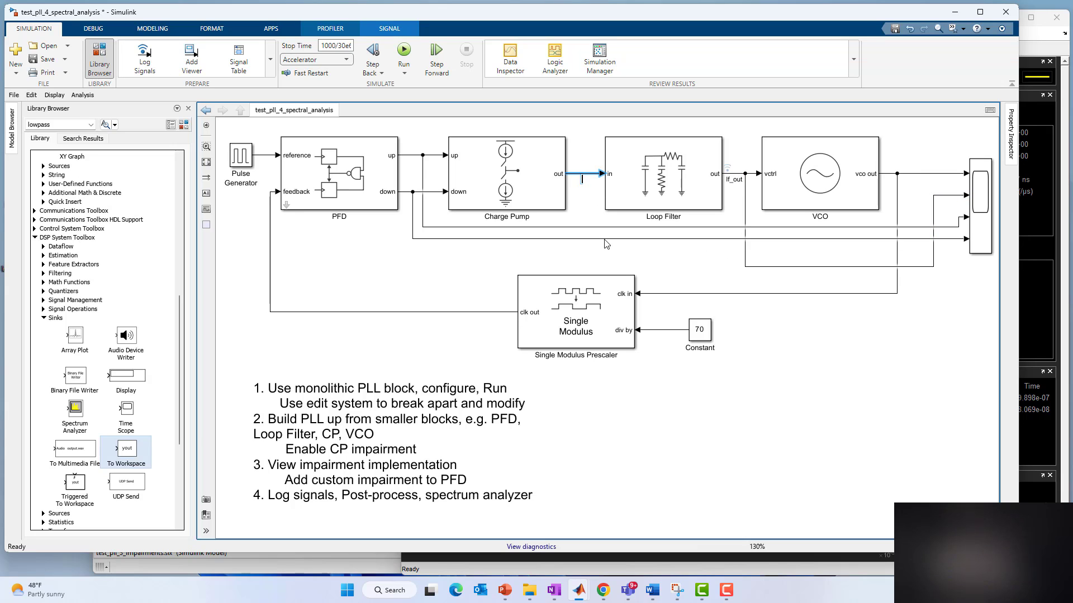
text(cp_out)
Finish the cp_out label and run the PLL simulation
click(608, 206)
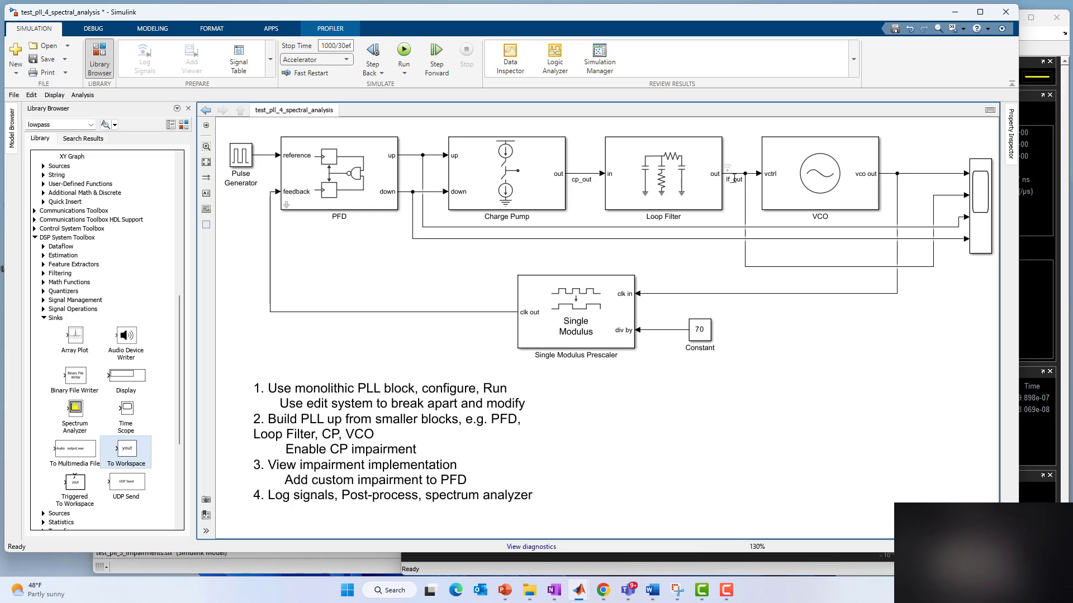
click(403, 52)
Open lf_out in the Data Inspector and delete archived Runs 3–7
click(729, 169)
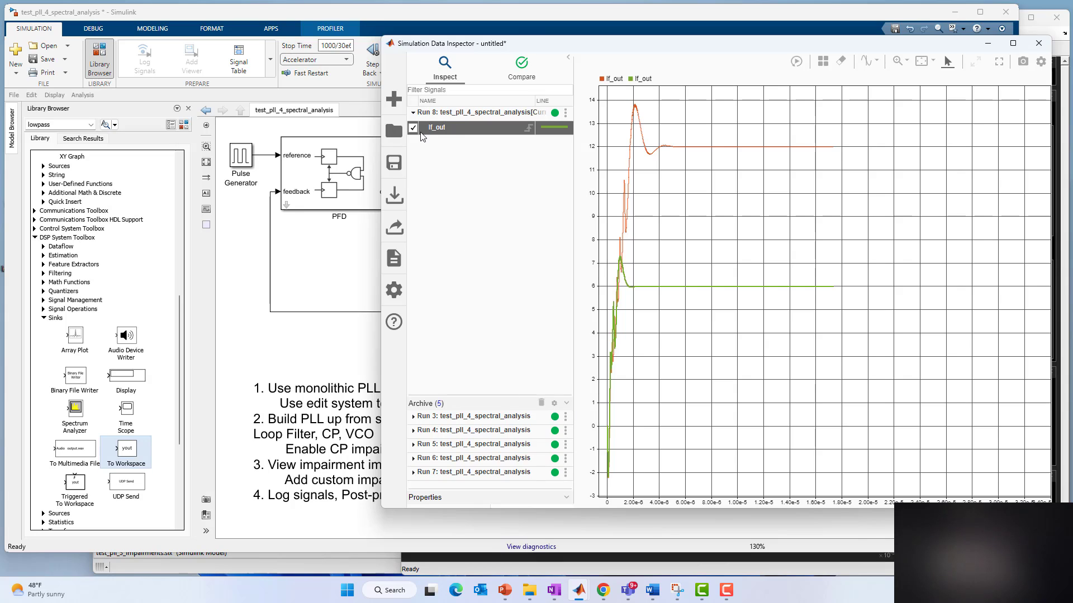
click(455, 418)
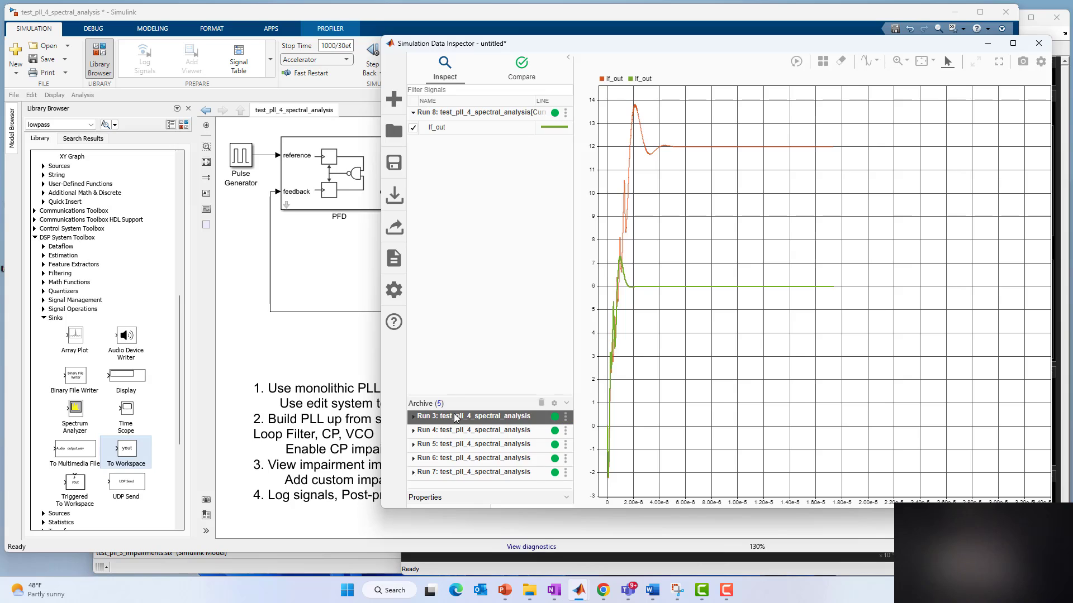
shift+click(482, 473)
right_click(482, 473)
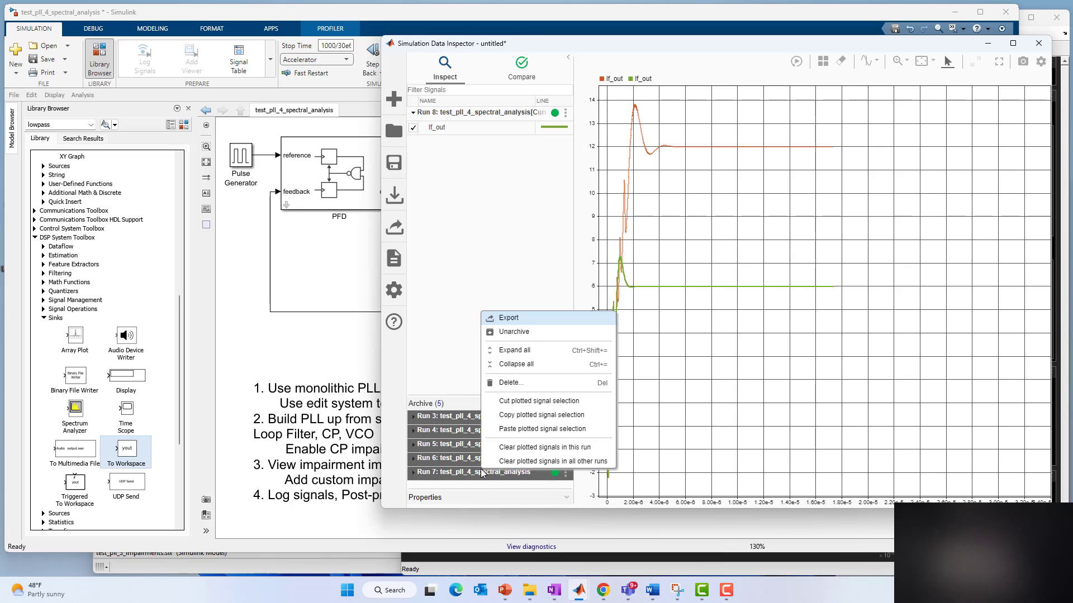
click(511, 385)
click(726, 303)
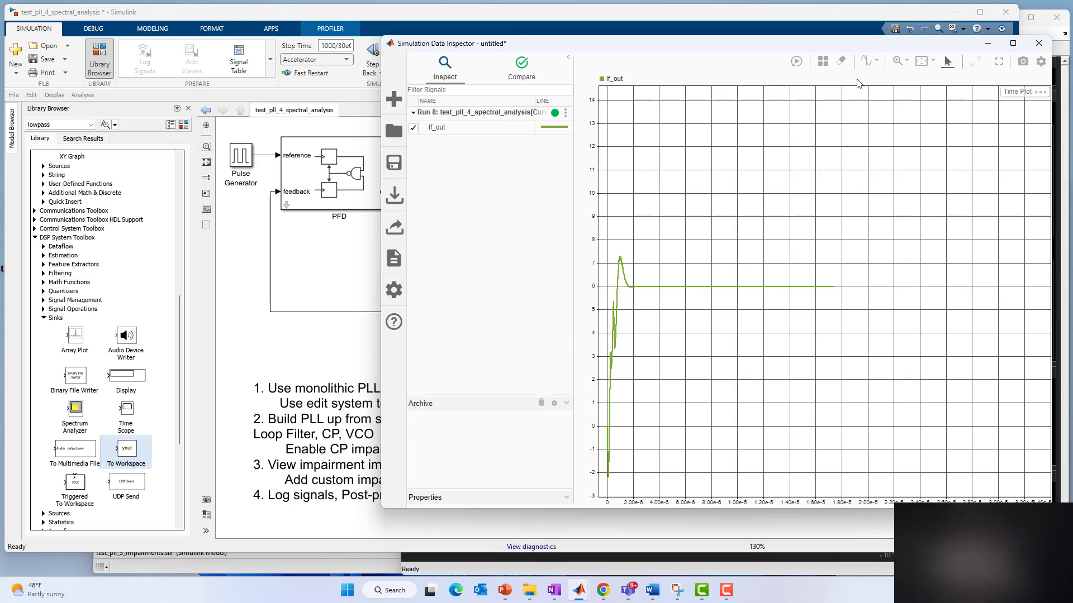
Zoom into lf_out's early transient and browse the Overlay and Grid layout options
click(896, 62)
drag(677, 225, 599, 497)
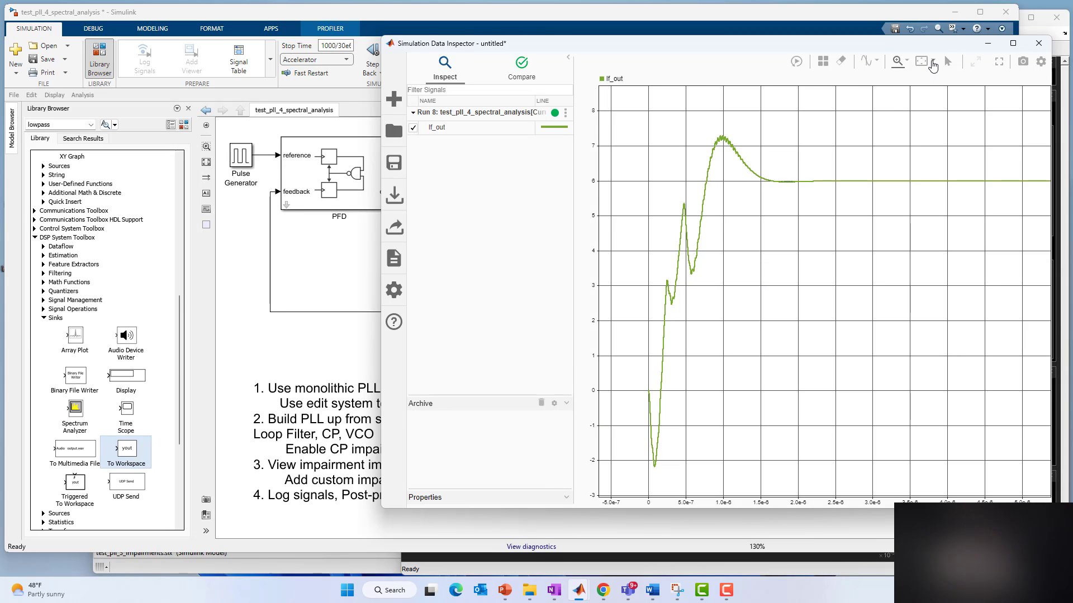
click(825, 64)
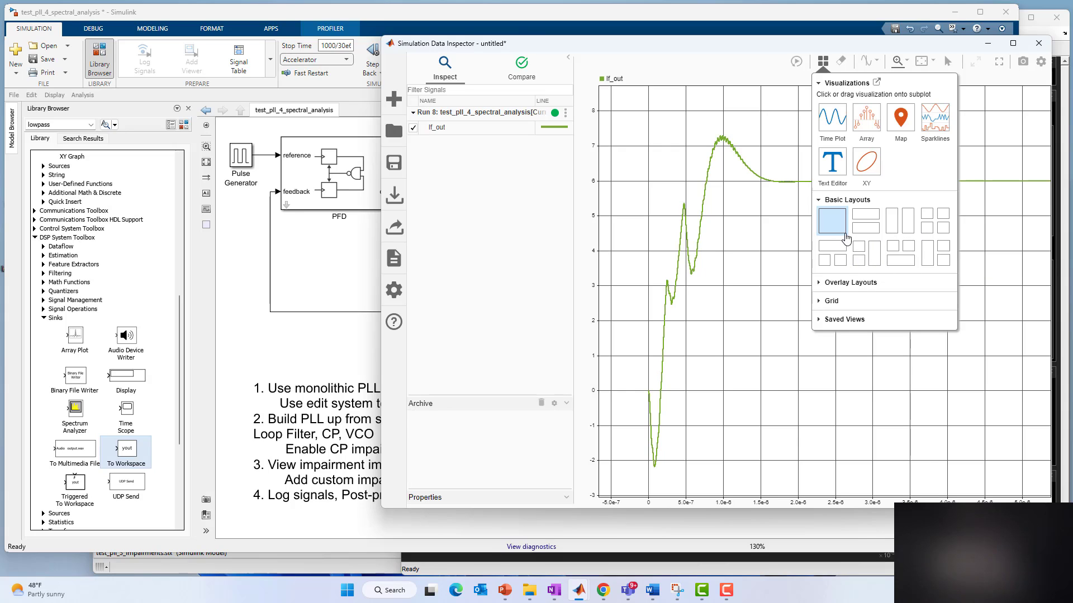
click(818, 285)
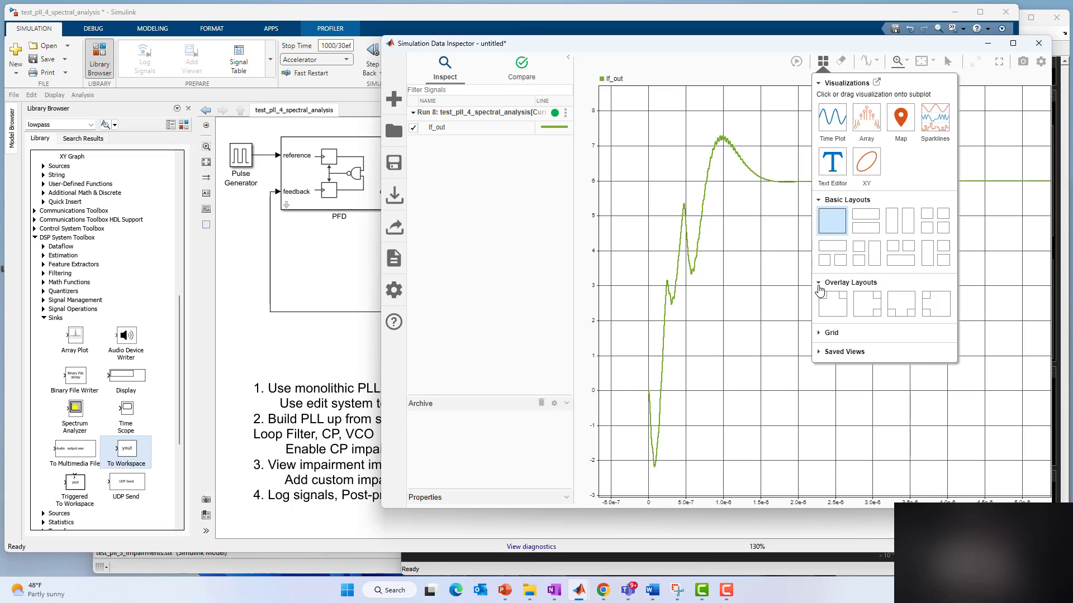
click(819, 333)
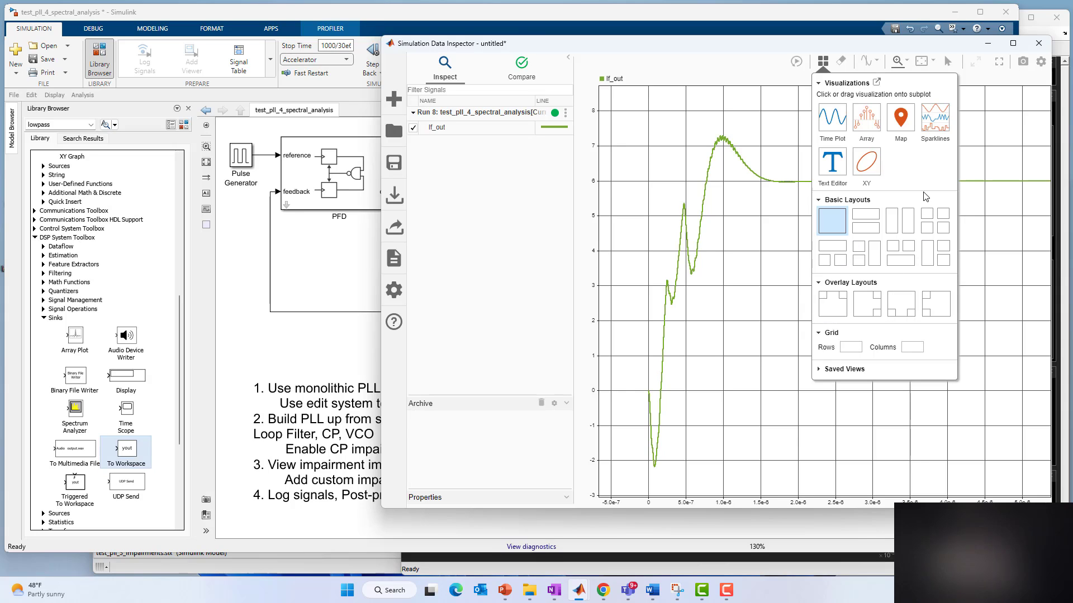
click(745, 67)
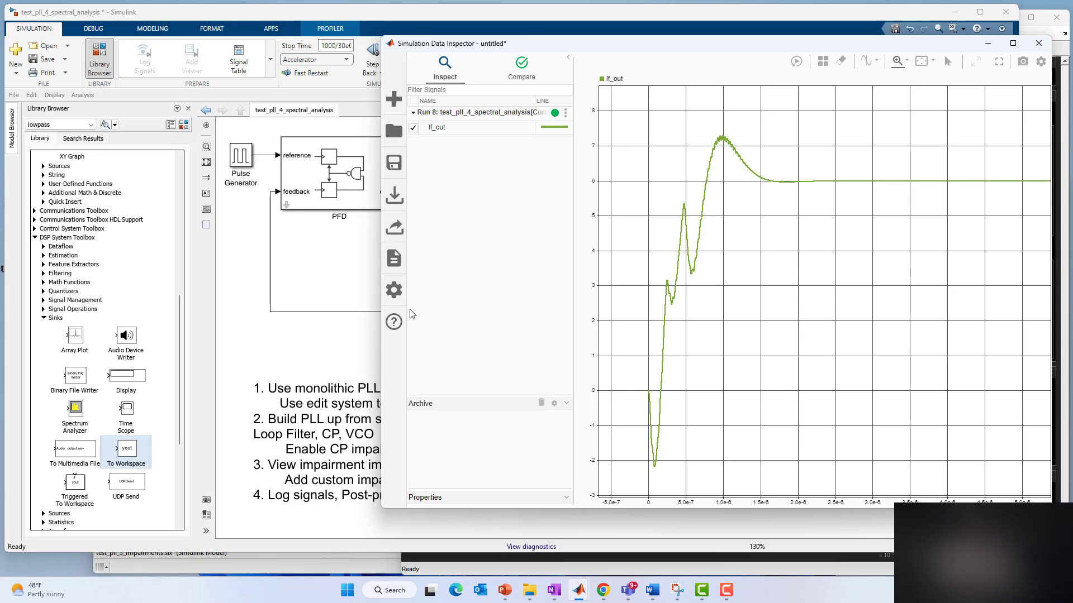
Change the VCO voltage sensitivity from 100e6 to 50e6 Hz/V and rerun the simulation
click(233, 285)
double_click(820, 182)
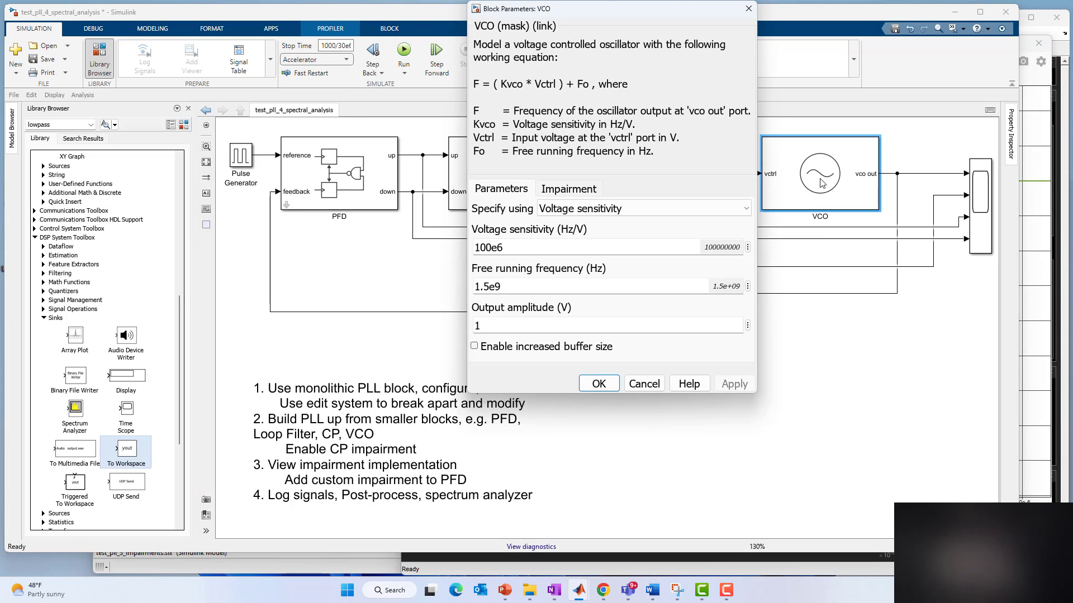
double_click(520, 285)
double_click(512, 248)
click(512, 248)
key(Left)
key(Left)
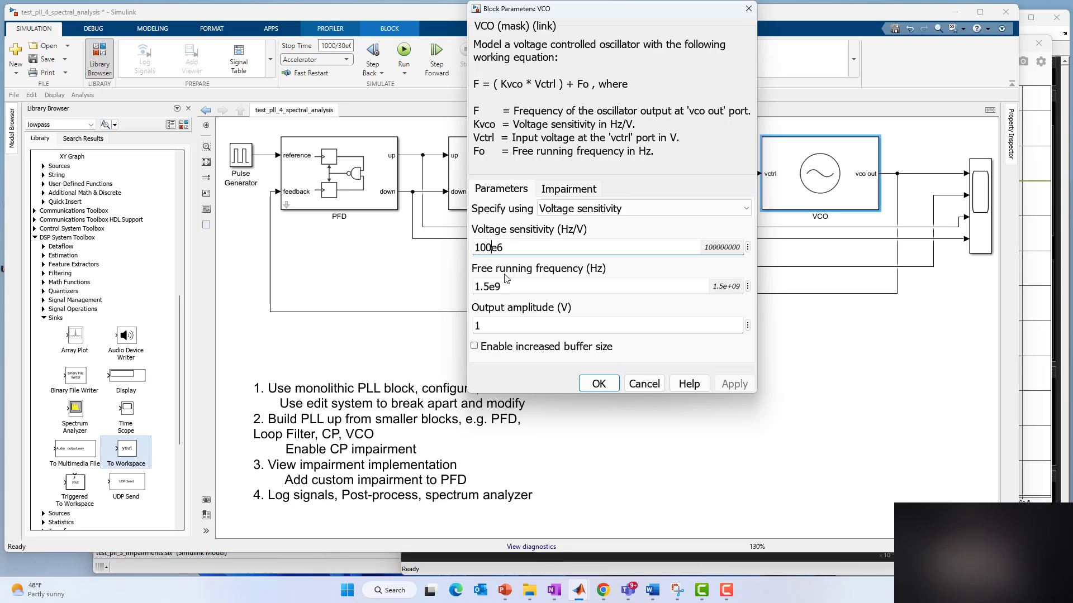
key(BackSpace)
key(BackSpace)
key(BackSpace)
text(50)
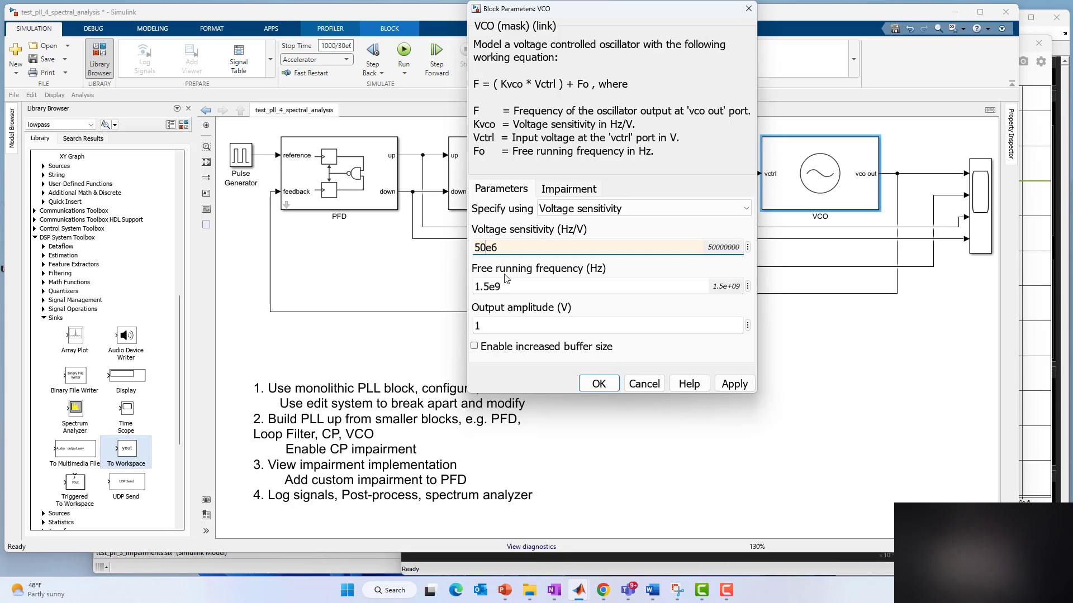
click(734, 384)
click(599, 384)
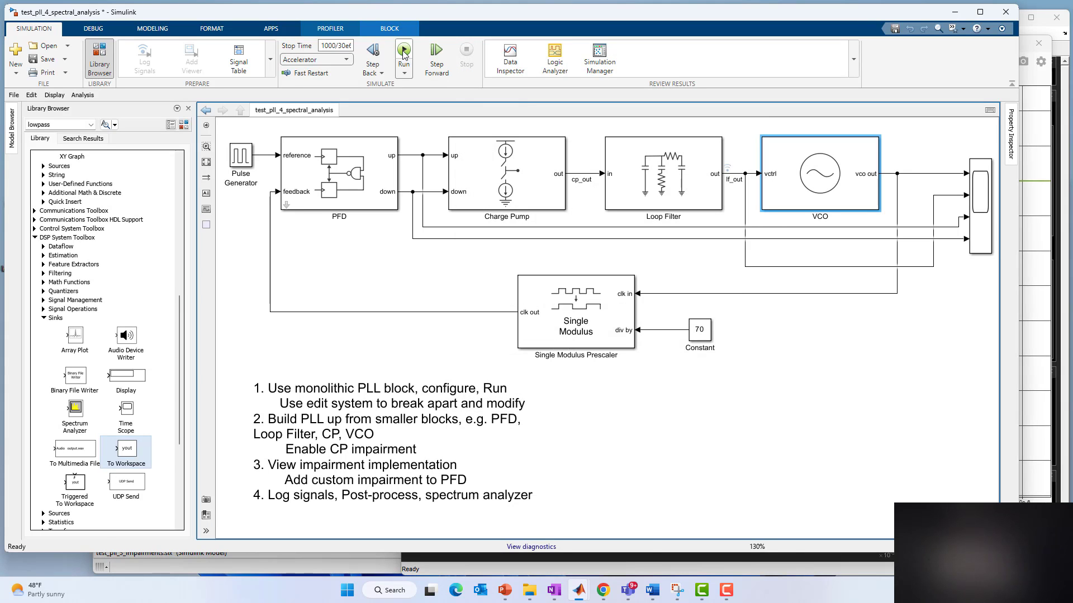
click(404, 51)
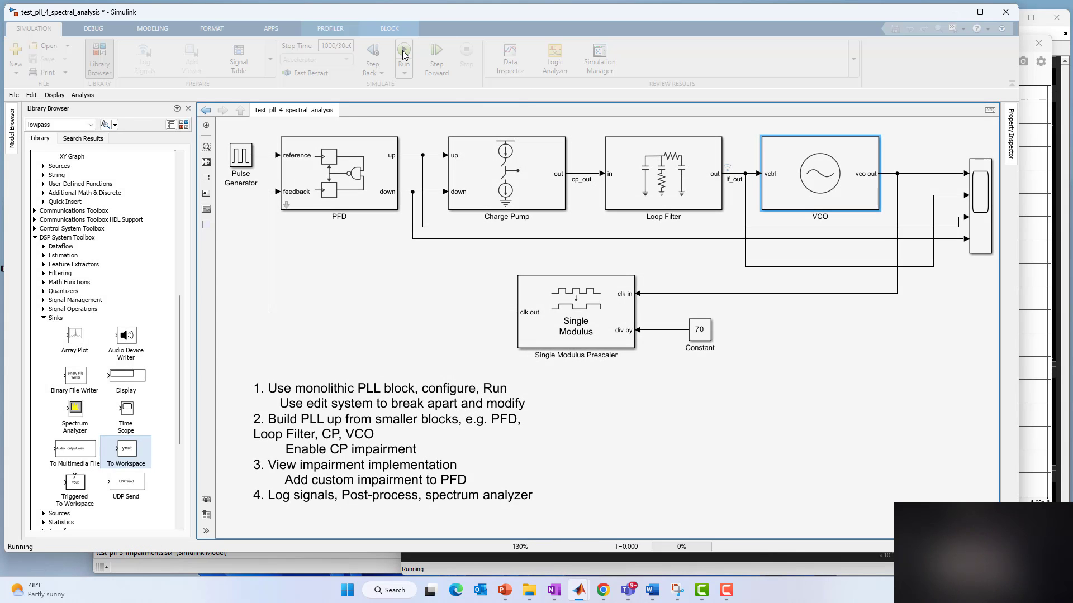
Plot archived Run 8's lf_out alongside Run 9 and fit the view to both transients
click(509, 58)
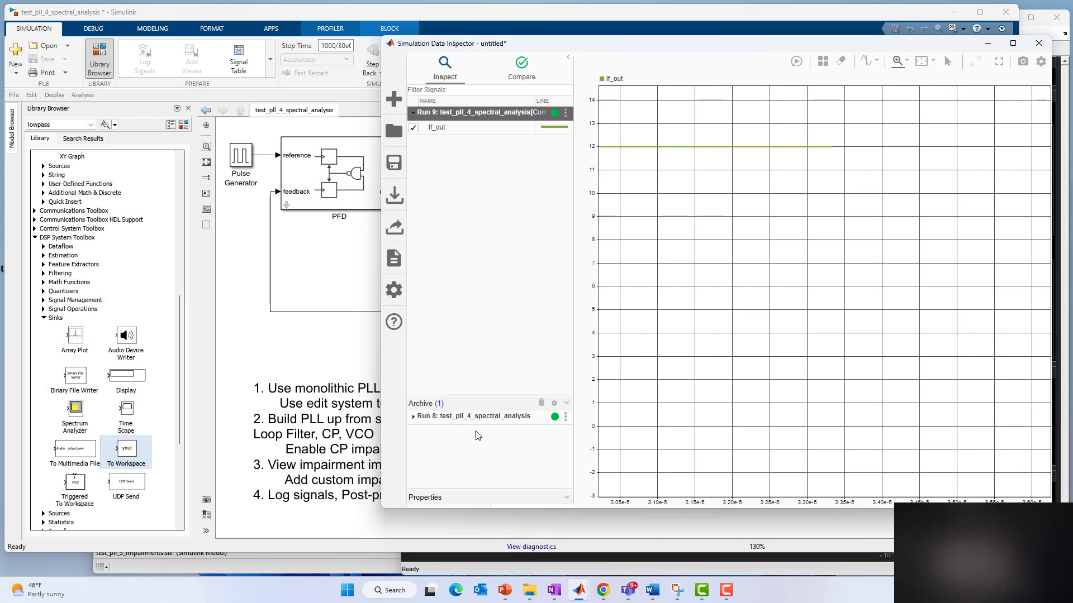
click(413, 417)
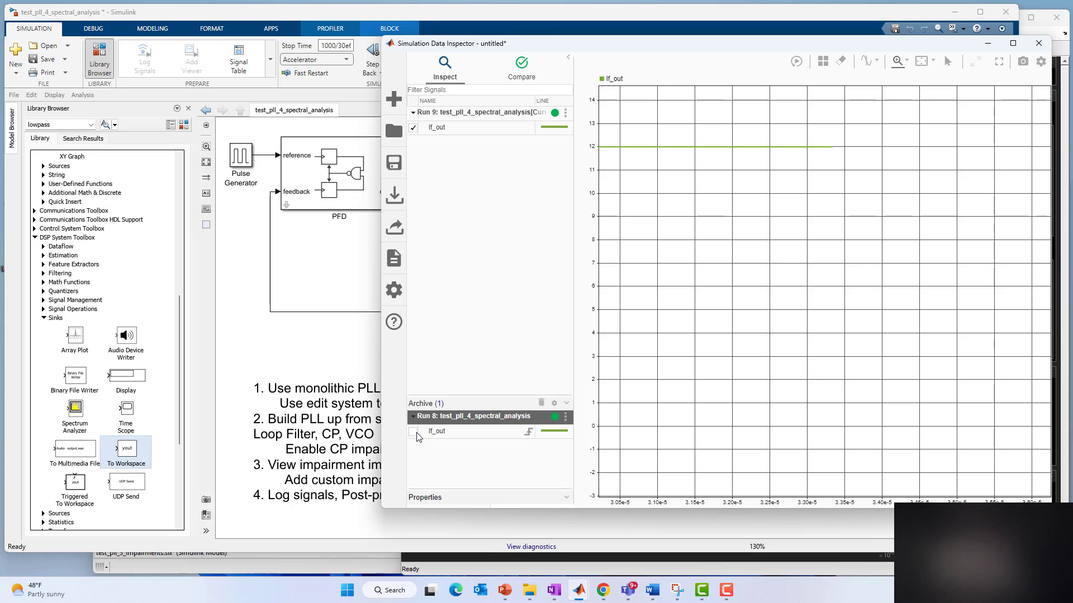
click(413, 431)
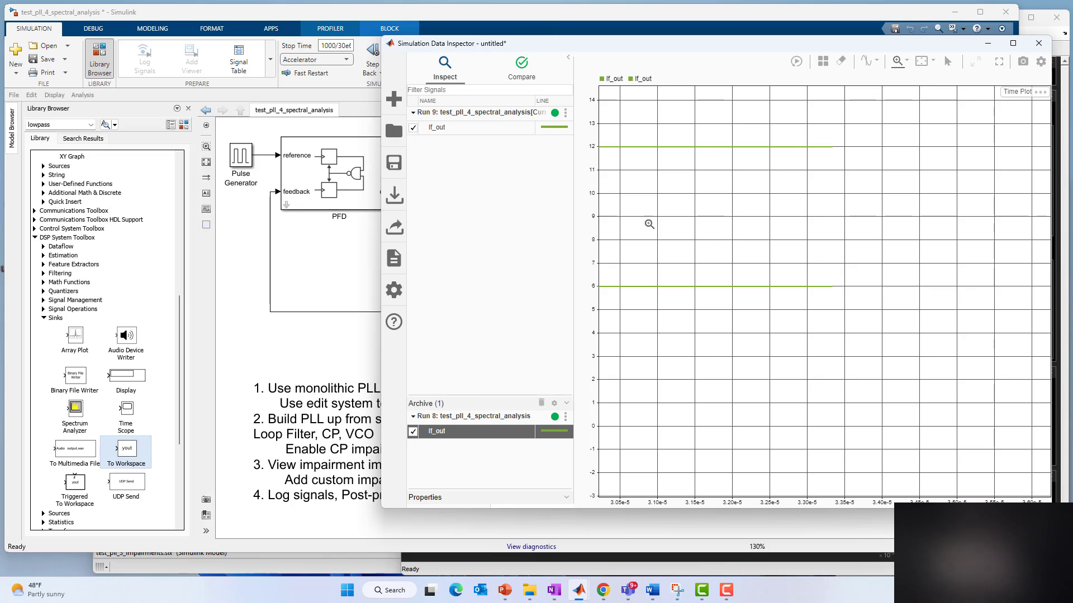
click(921, 61)
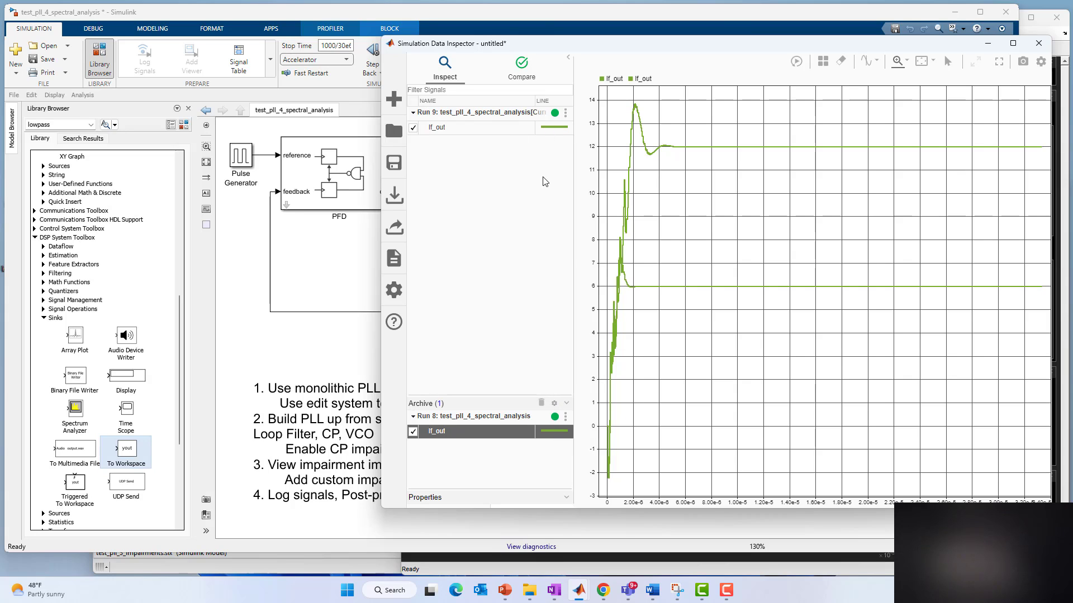
Recolour Run 8's archived lf_out trace red
right_click(551, 435)
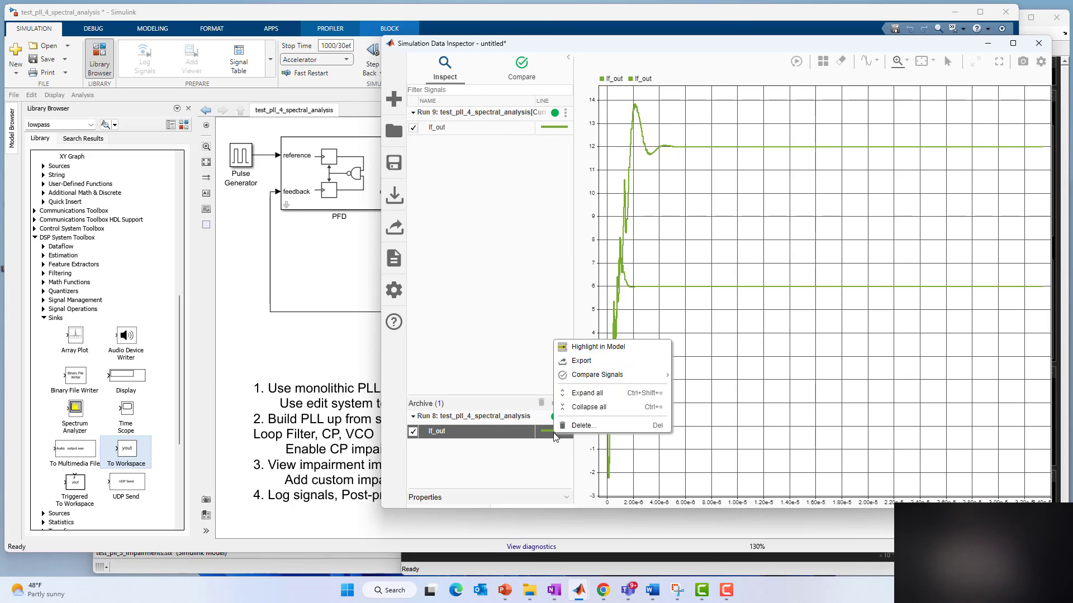
click(546, 429)
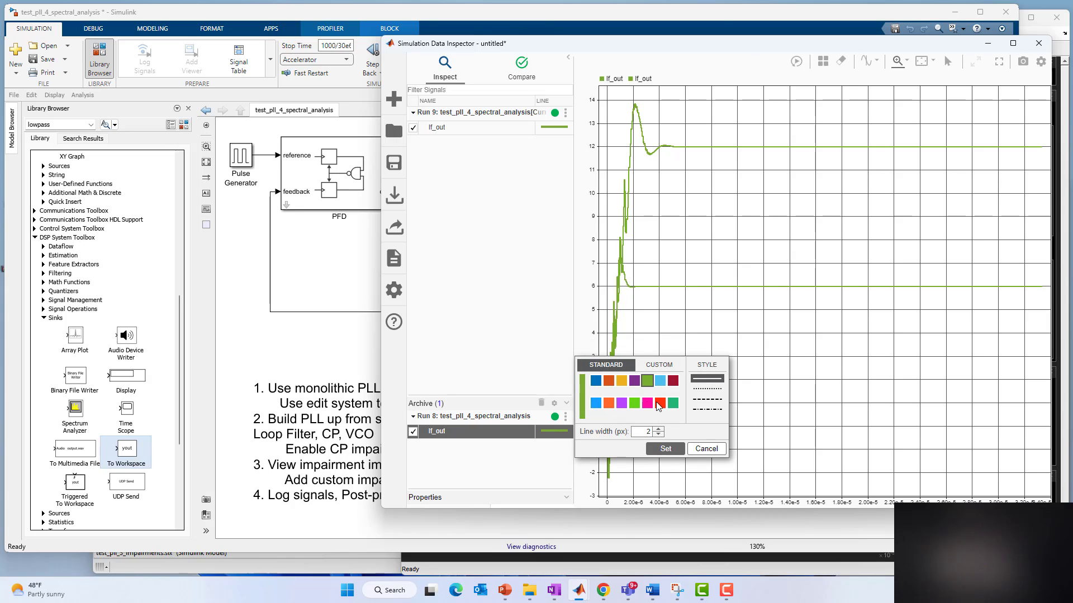
click(661, 403)
click(667, 449)
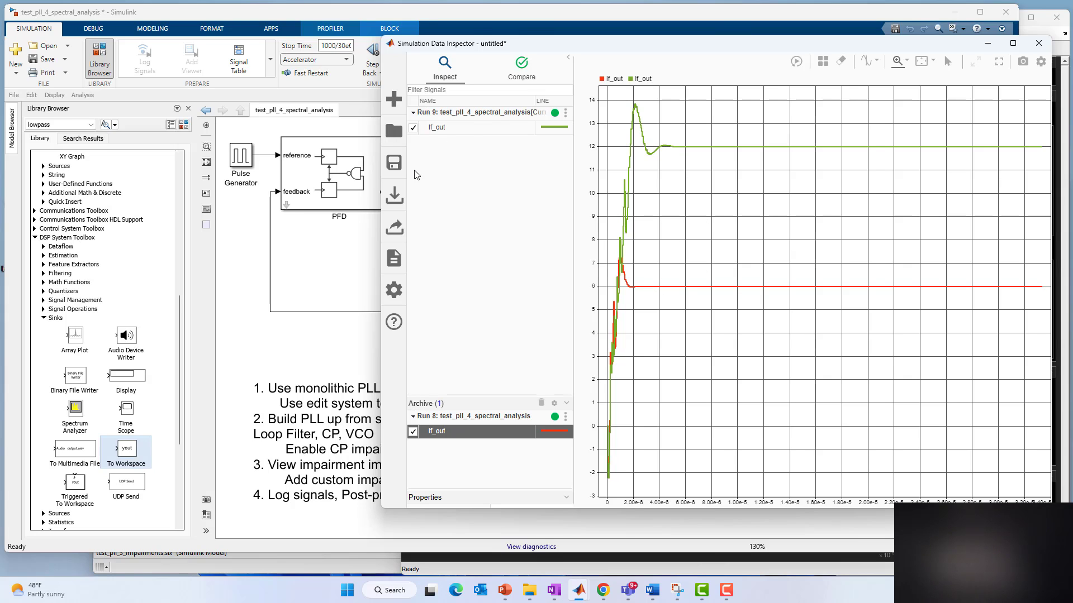
click(345, 289)
Set the VCO free-running frequency to 2e9 Hz
double_click(817, 198)
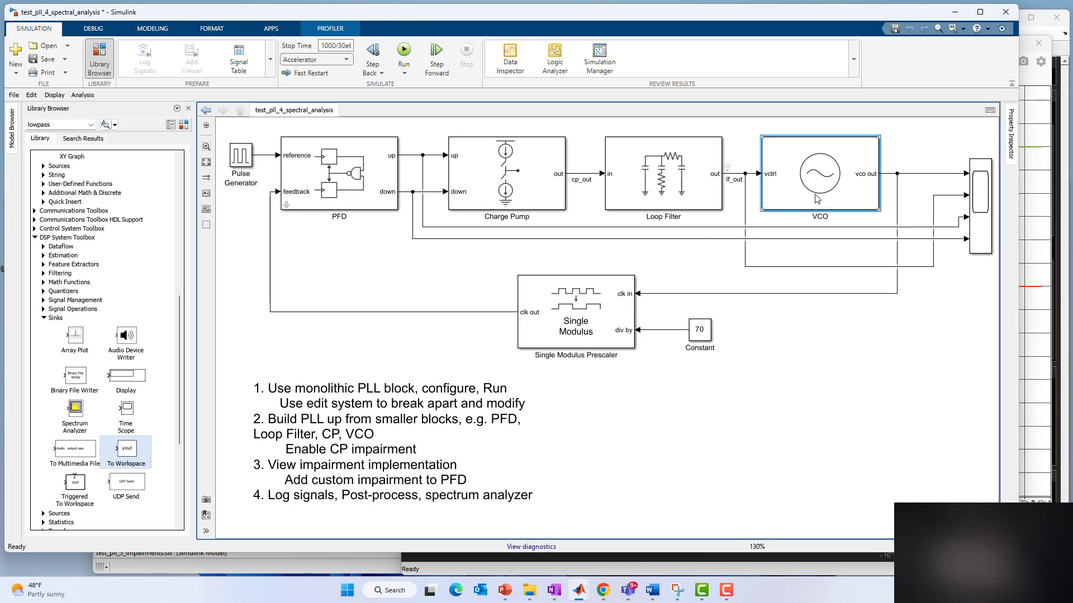
click(521, 255)
click(521, 287)
click(521, 287)
key(Left)
key(Left)
key(Left)
key(BackSpace)
key(BackSpace)
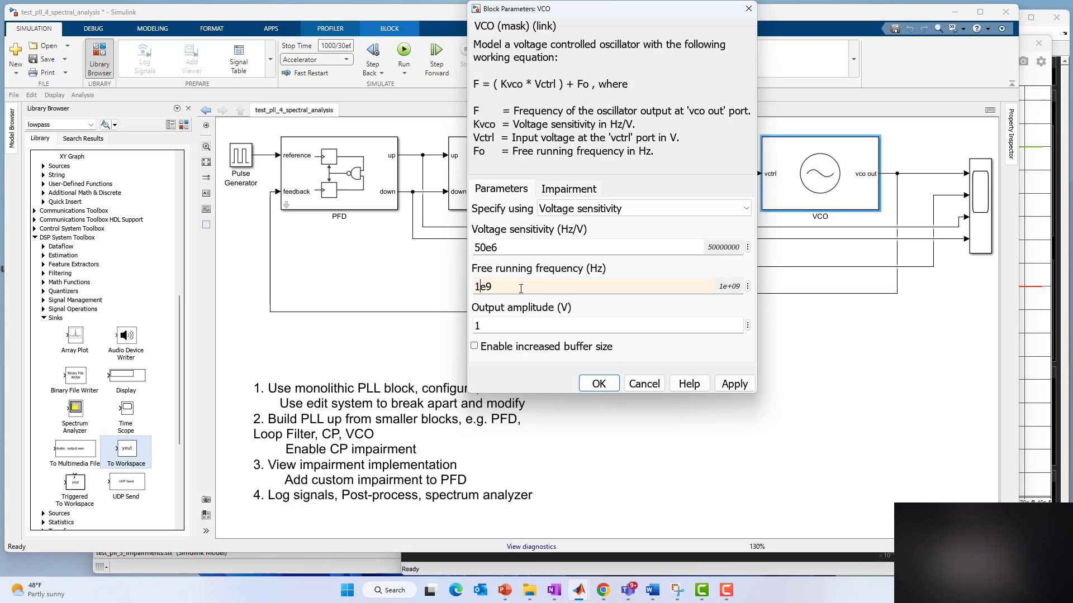
key(BackSpace)
text(2)
Restore the VCO voltage sensitivity to 100e6 Hz/V, confirm, and rerun the simulation
click(508, 250)
click(502, 250)
key(Left)
key(Left)
key(BackSpace)
text(10)
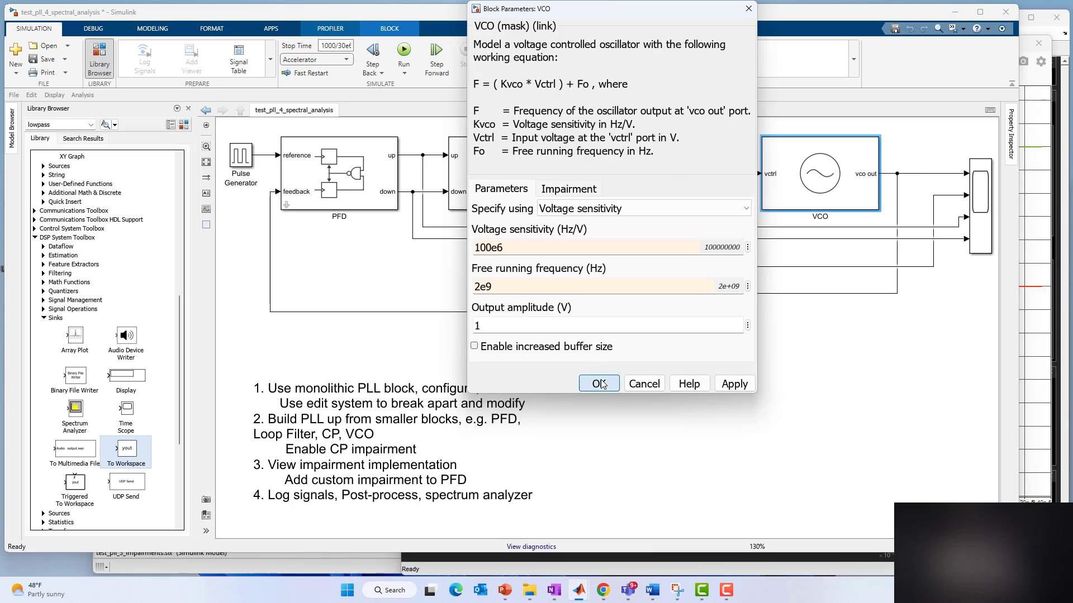
click(602, 379)
click(404, 52)
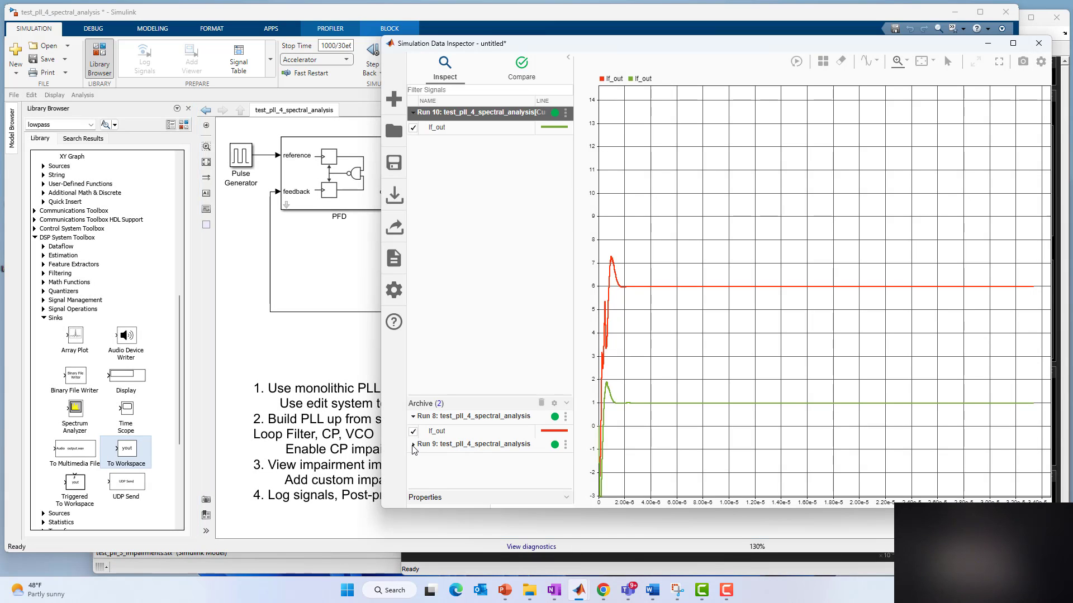
Plot Run 9's lf_out and colour Run 10's lf_out trace blue
click(415, 444)
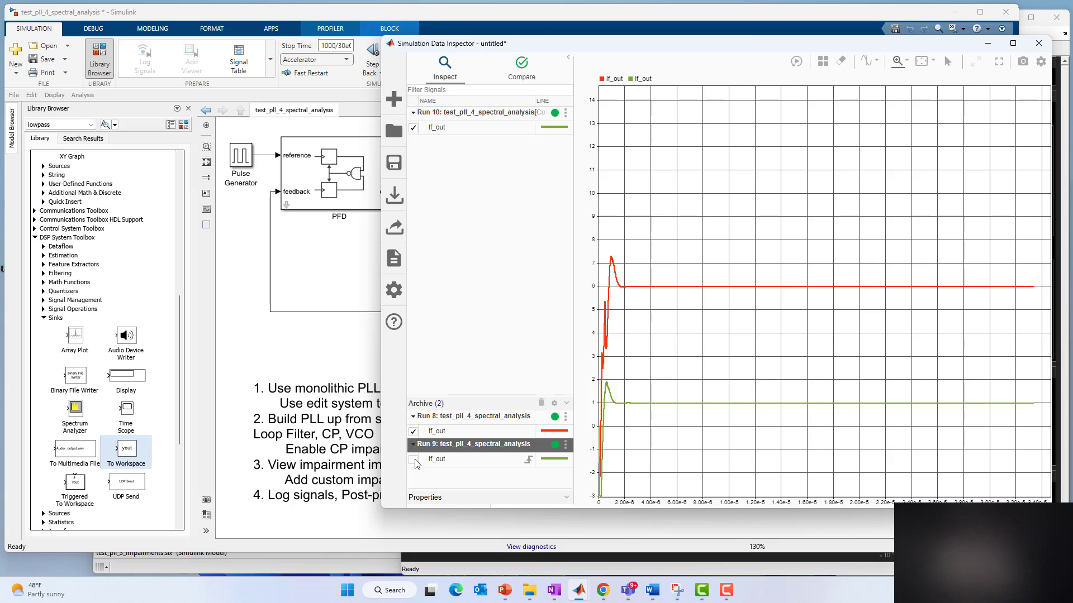
click(414, 462)
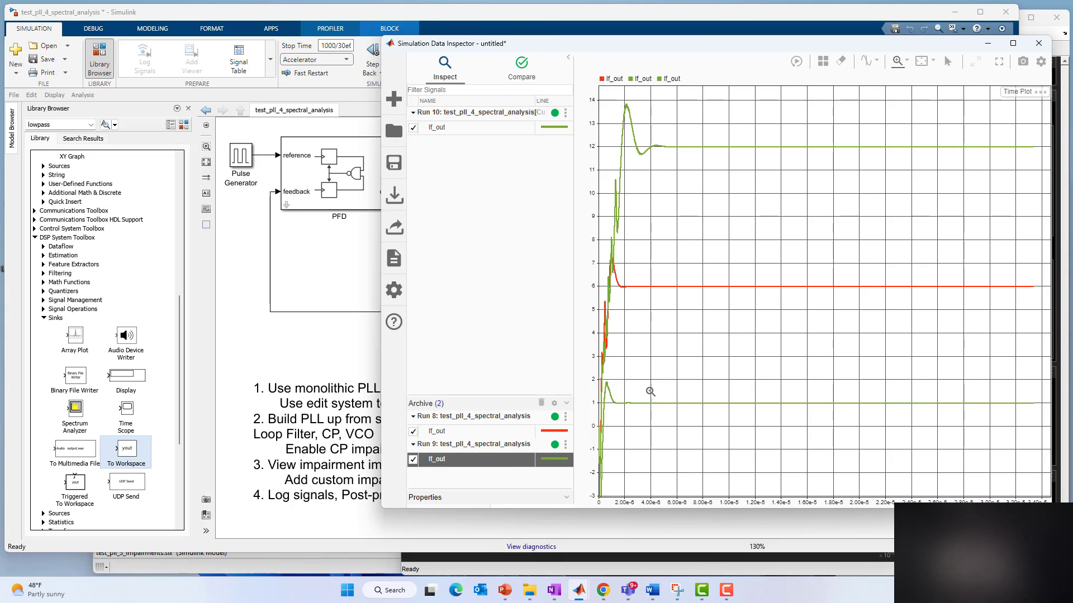
click(552, 136)
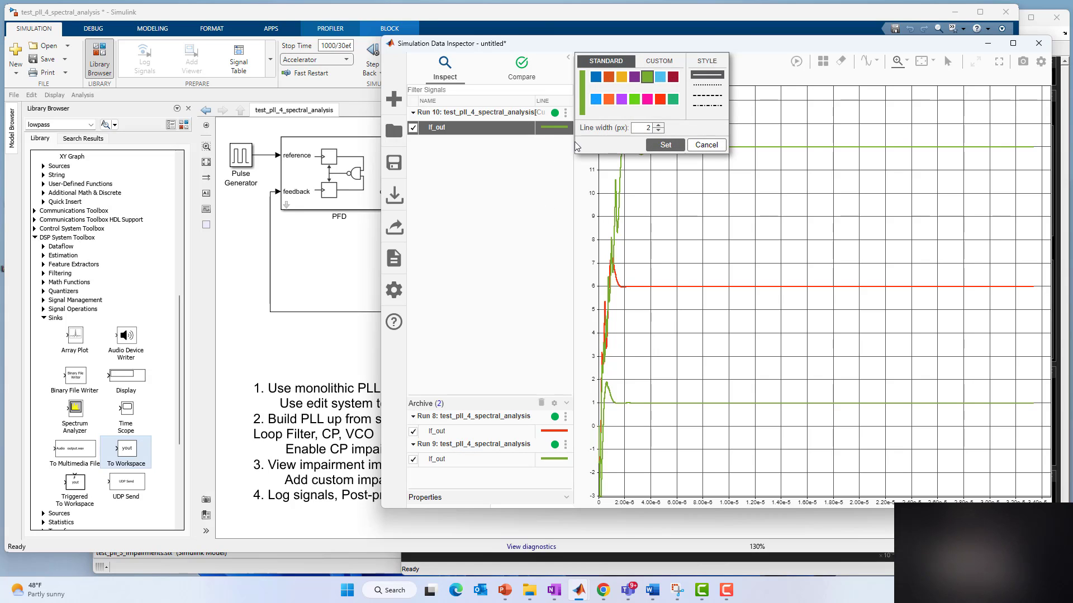
click(595, 80)
click(665, 145)
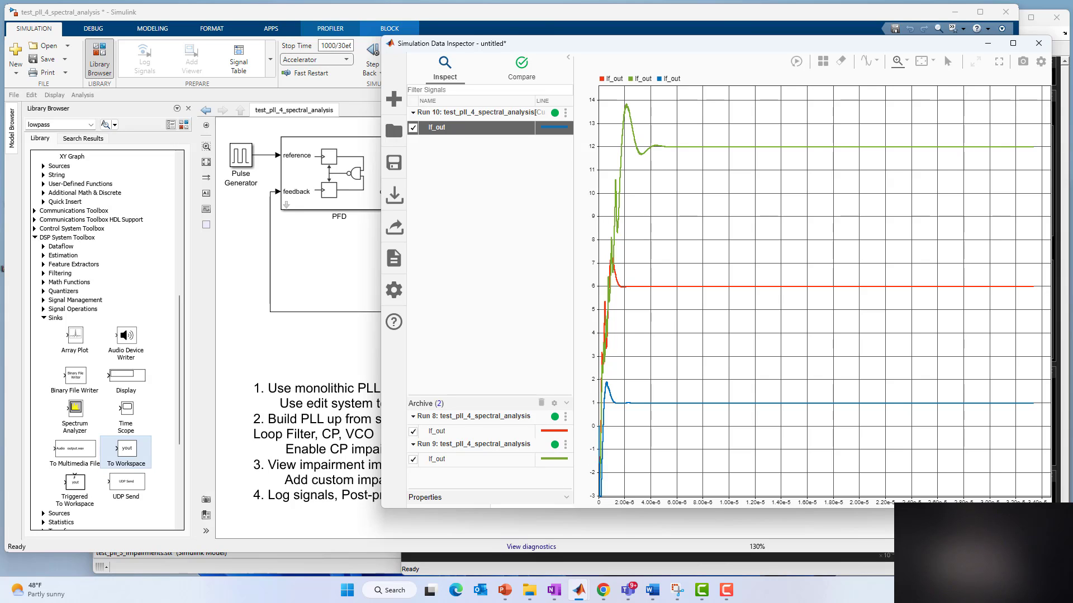
Rename Run 9's lf_out to lf_out_kvco_50e6 and minimize the Data Inspector
click(469, 459)
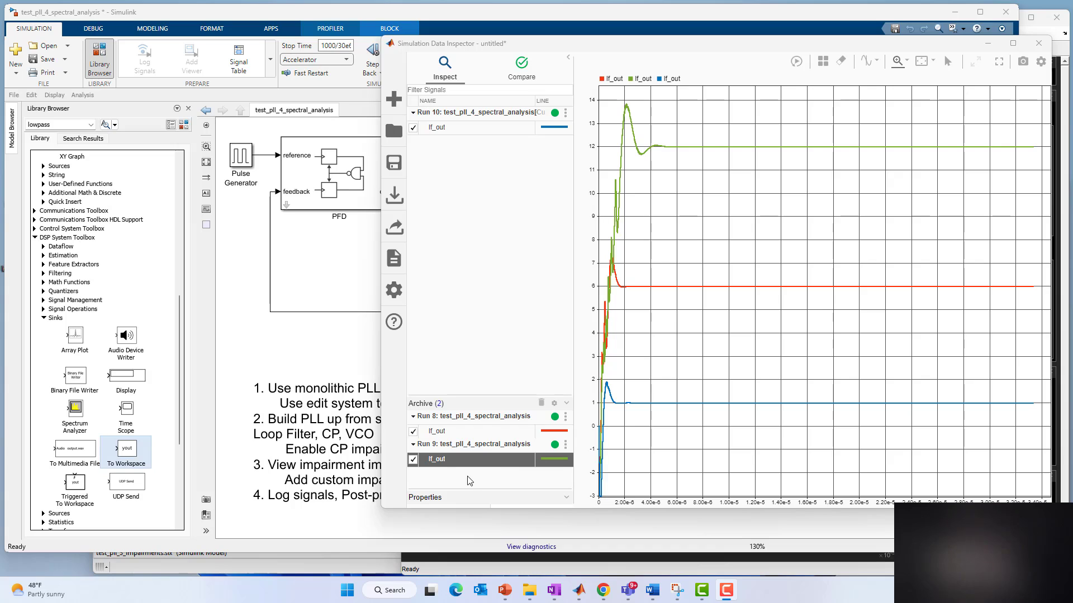
double_click(454, 459)
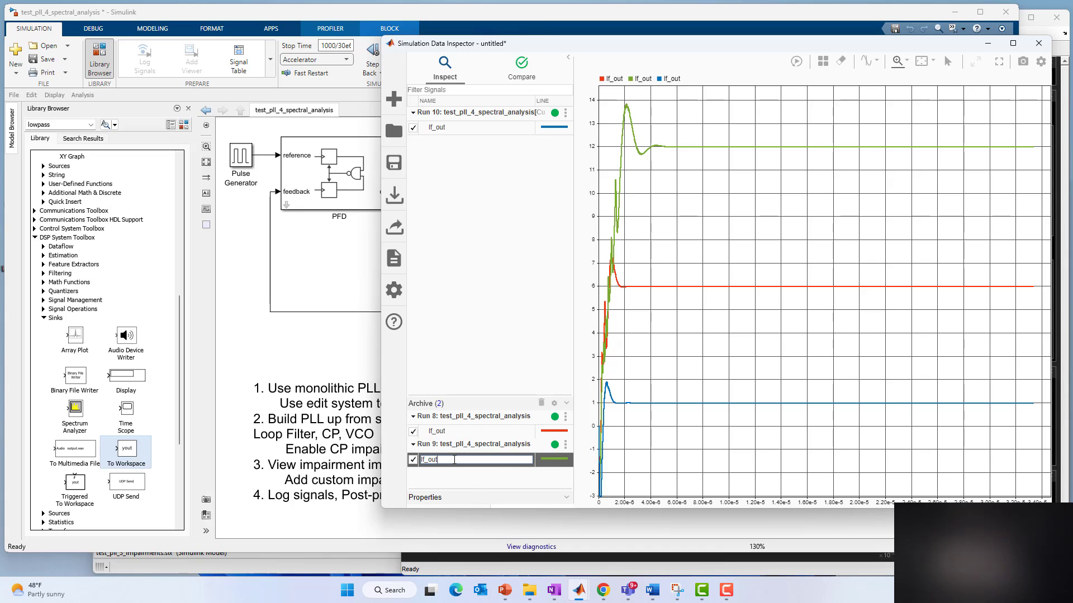
text(_kvco_50e6)
key(Return)
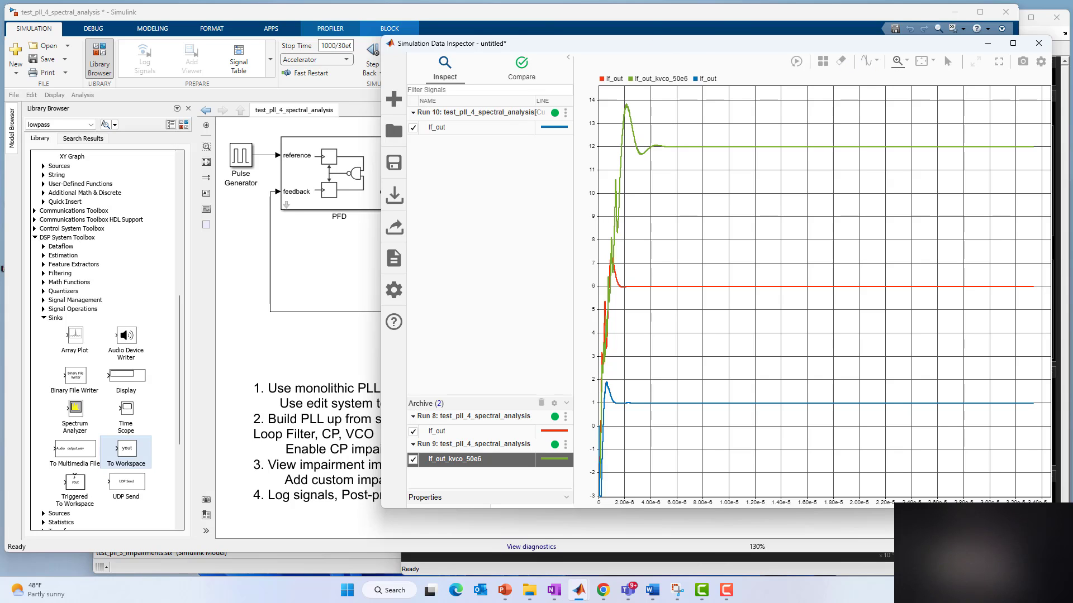
click(986, 49)
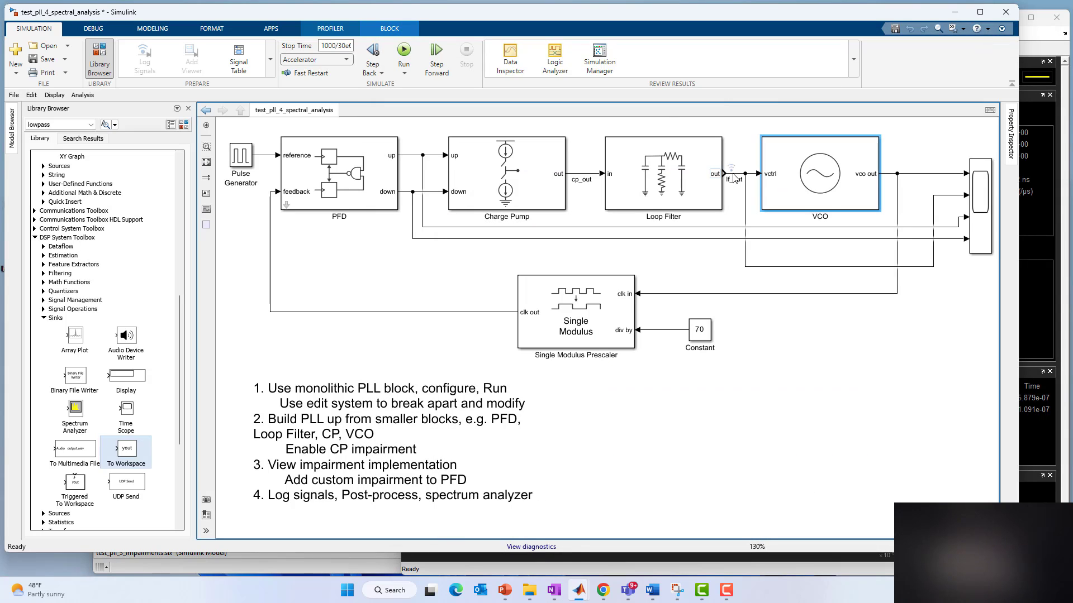
In MATLAB, clear the Command Window with clc and widen it
mouse_move(584, 592)
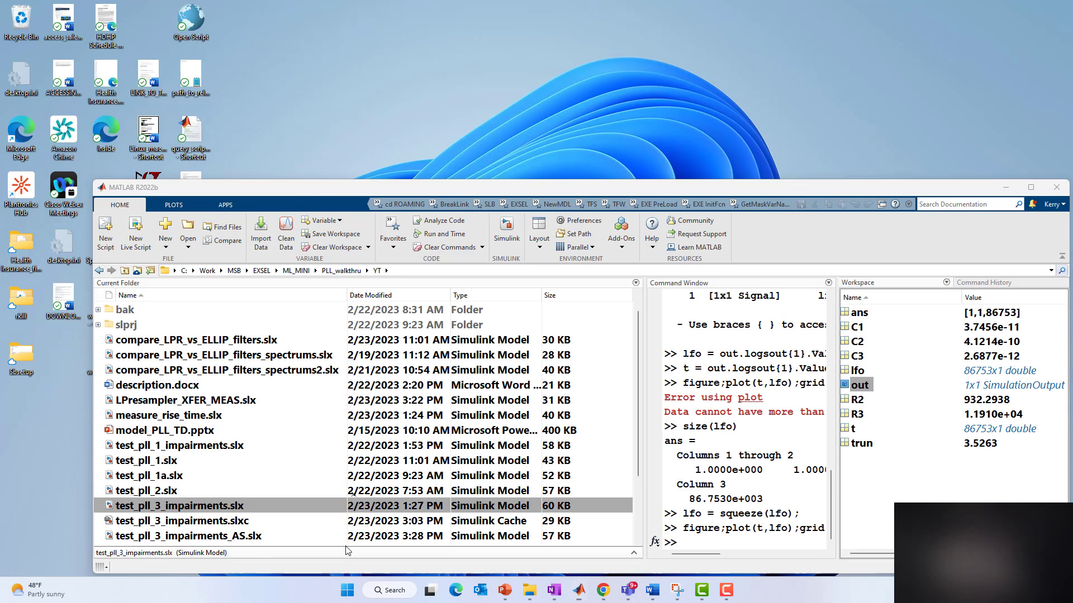
click(303, 533)
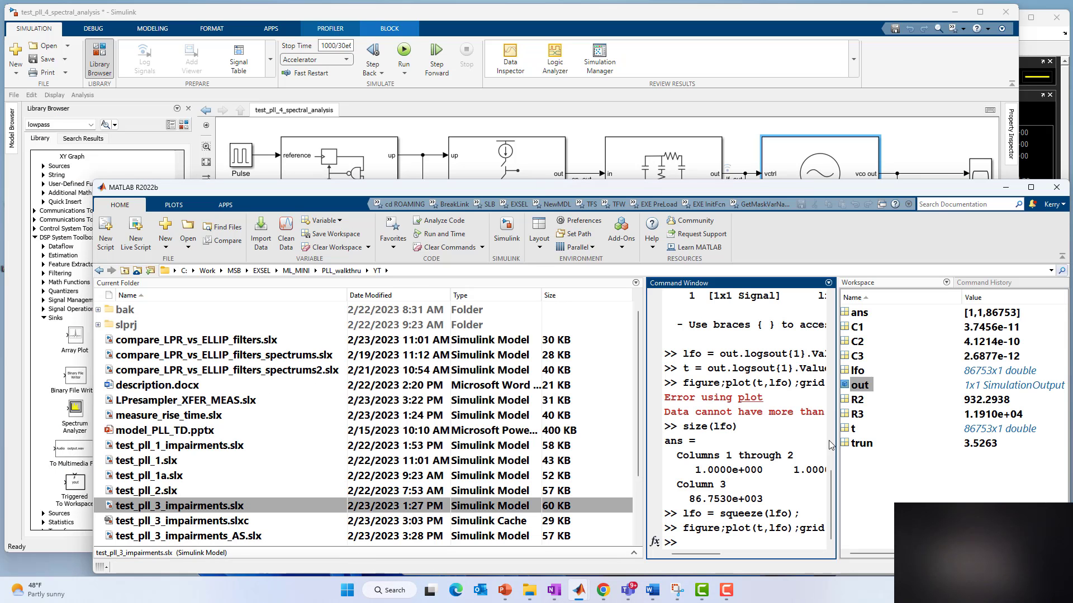
click(861, 385)
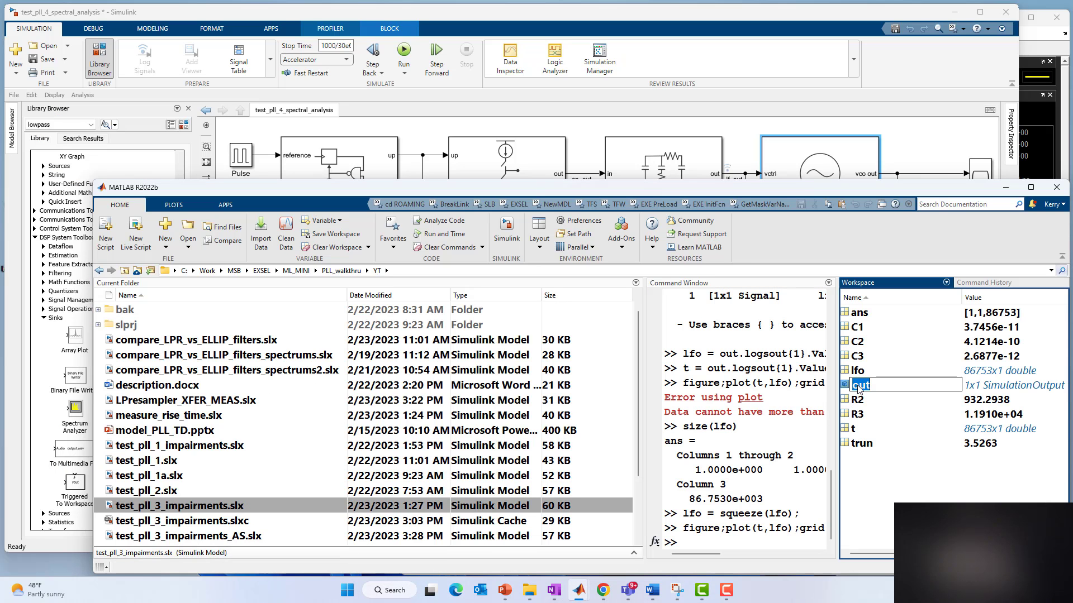
click(845, 385)
click(698, 543)
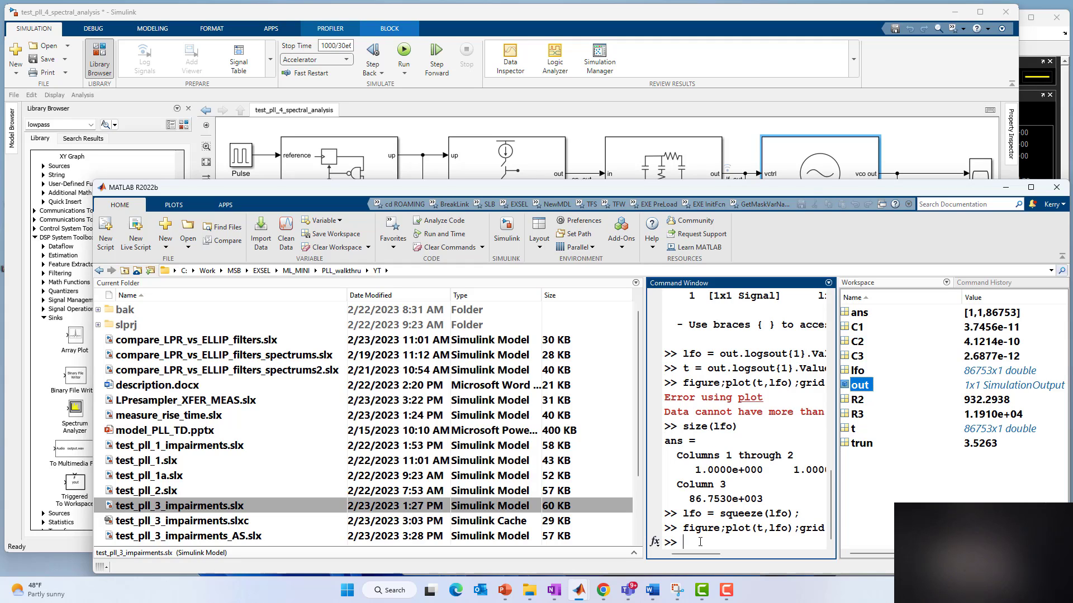
text(clc)
key(Return)
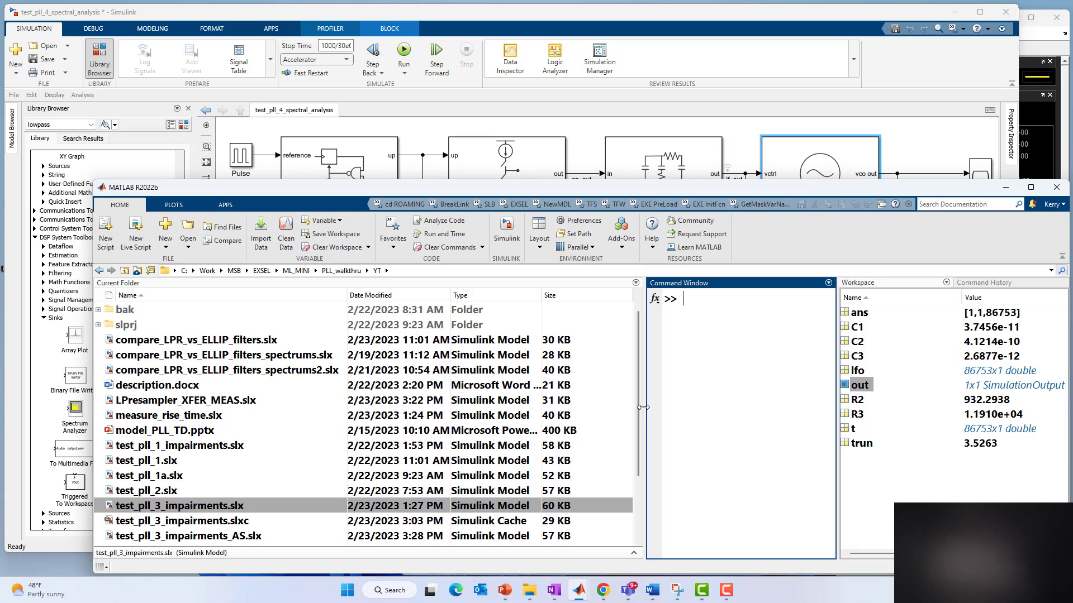
drag(646, 413, 403, 378)
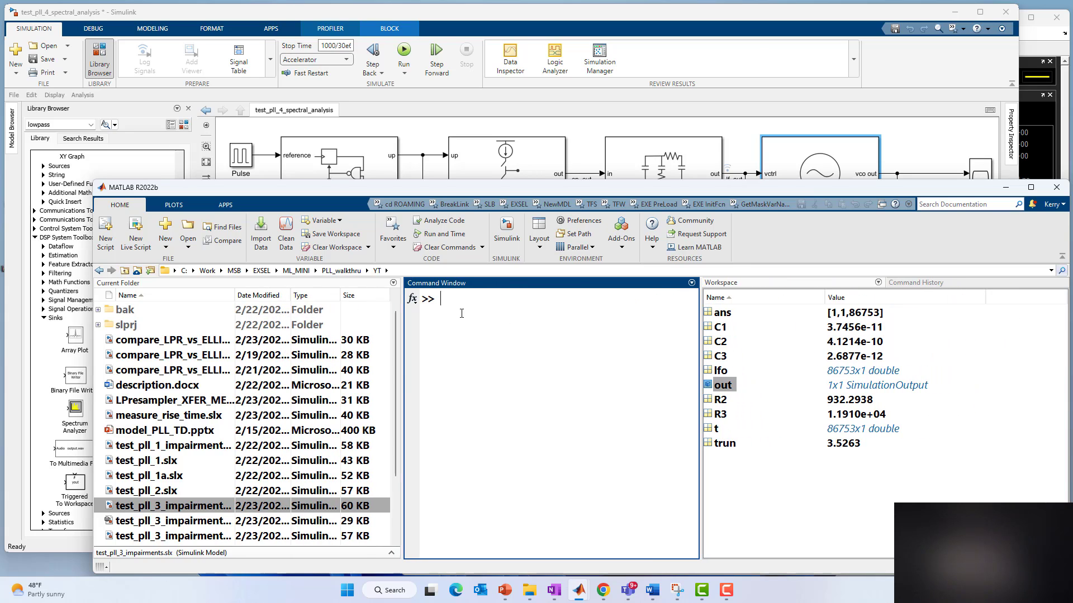
Display the out SimulationOutput contents, then enter out.logsout at the prompt
text(out)
key(Return)
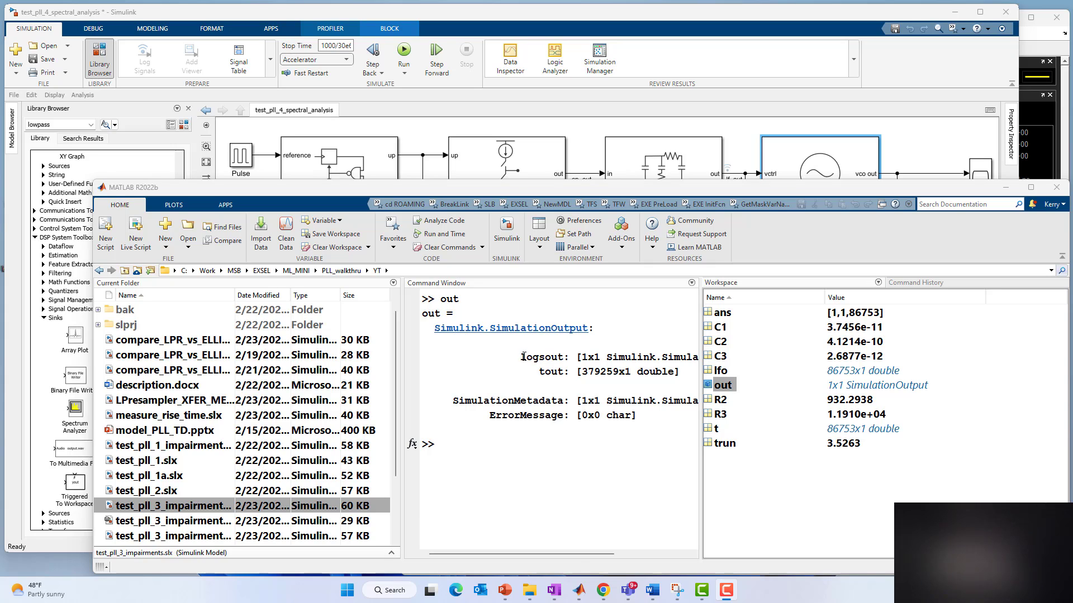
double_click(443, 300)
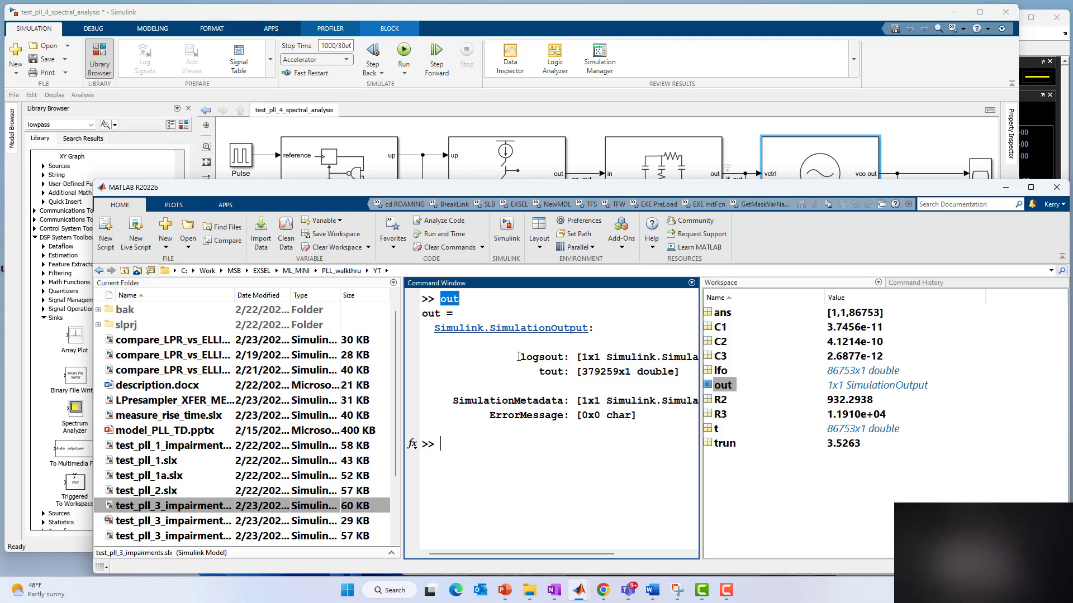
drag(518, 358, 549, 370)
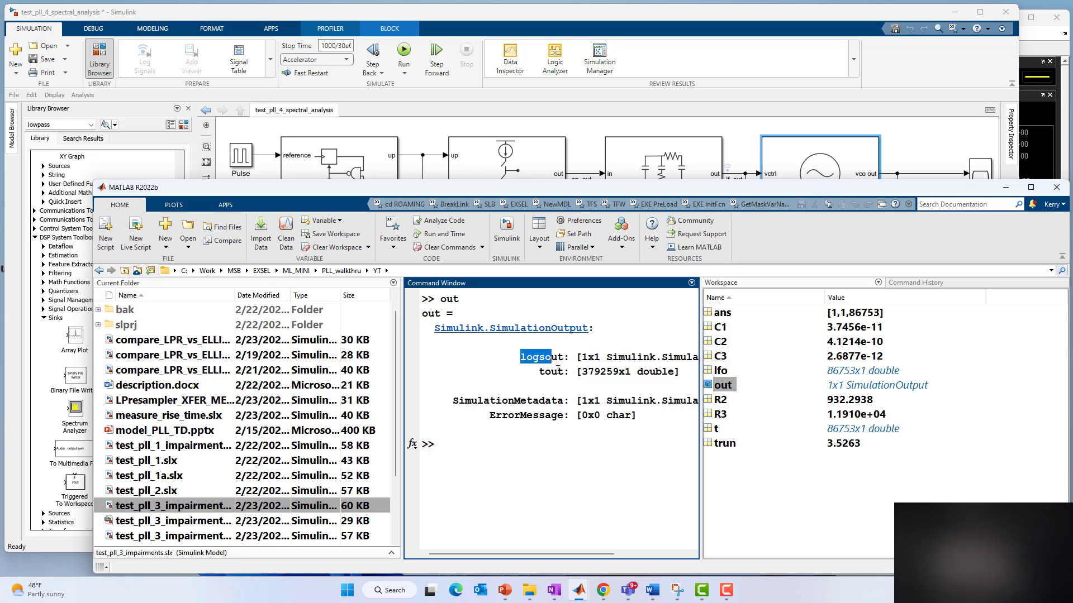
click(465, 452)
text(out.logsout)
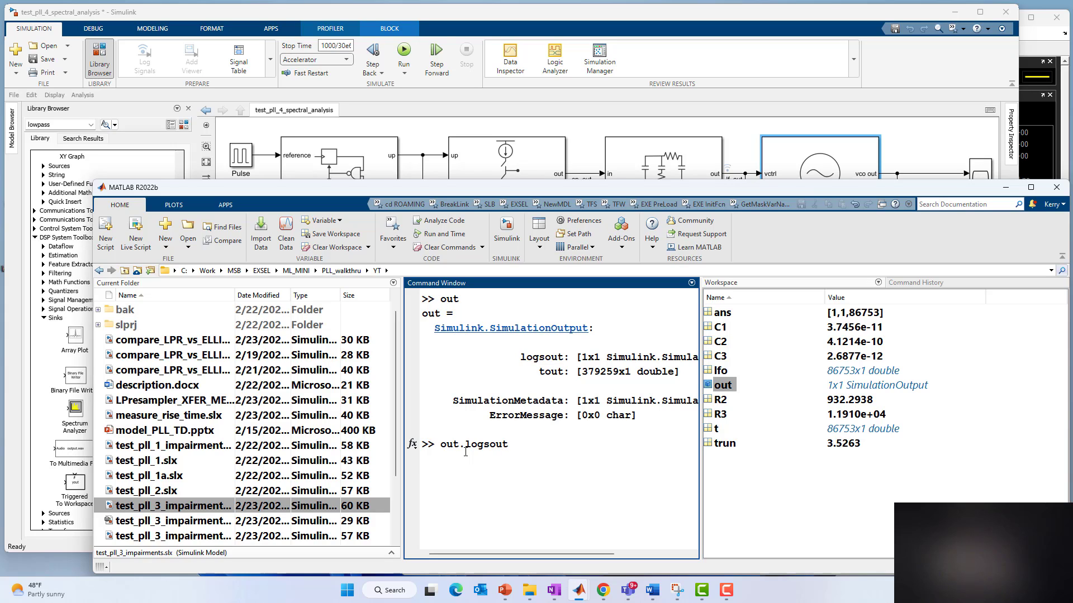
List out.logsout and extract the loop-filter data with lfo = out.logsout{1}.Values.Data
key(Return)
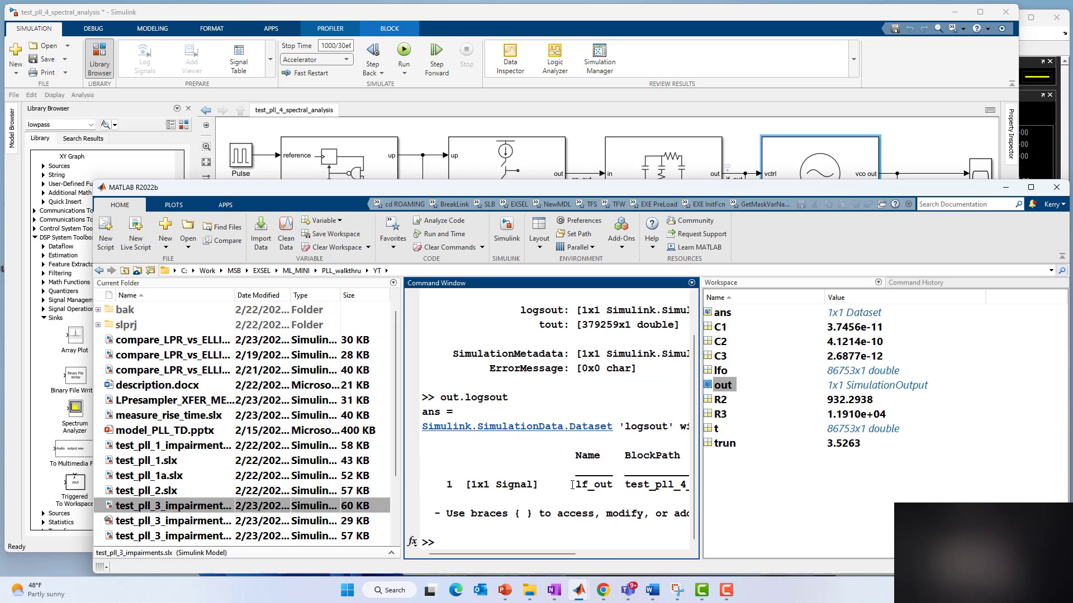
drag(571, 484, 607, 490)
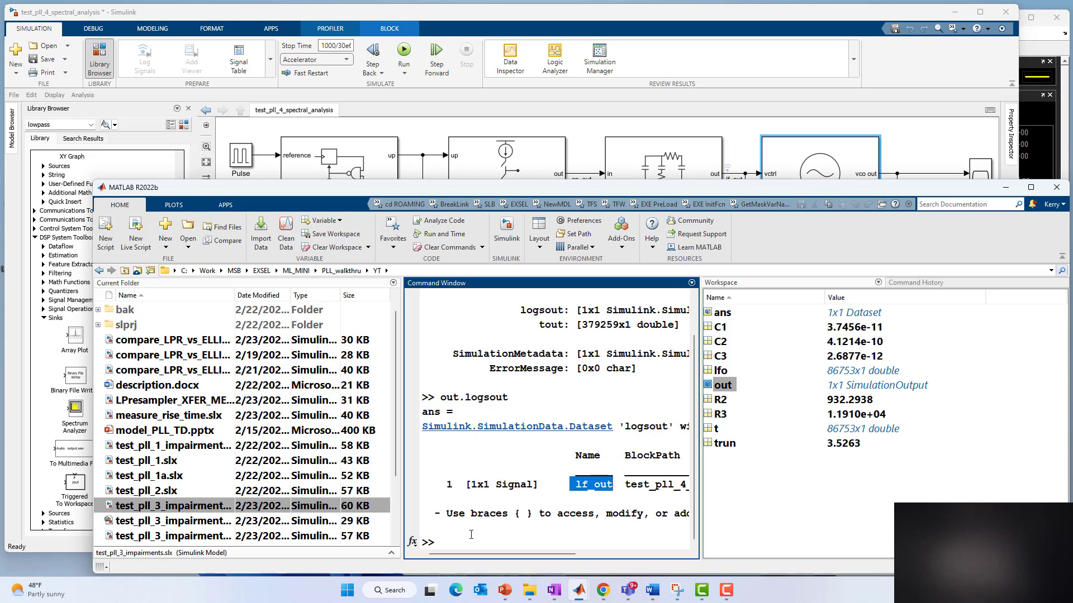
click(449, 484)
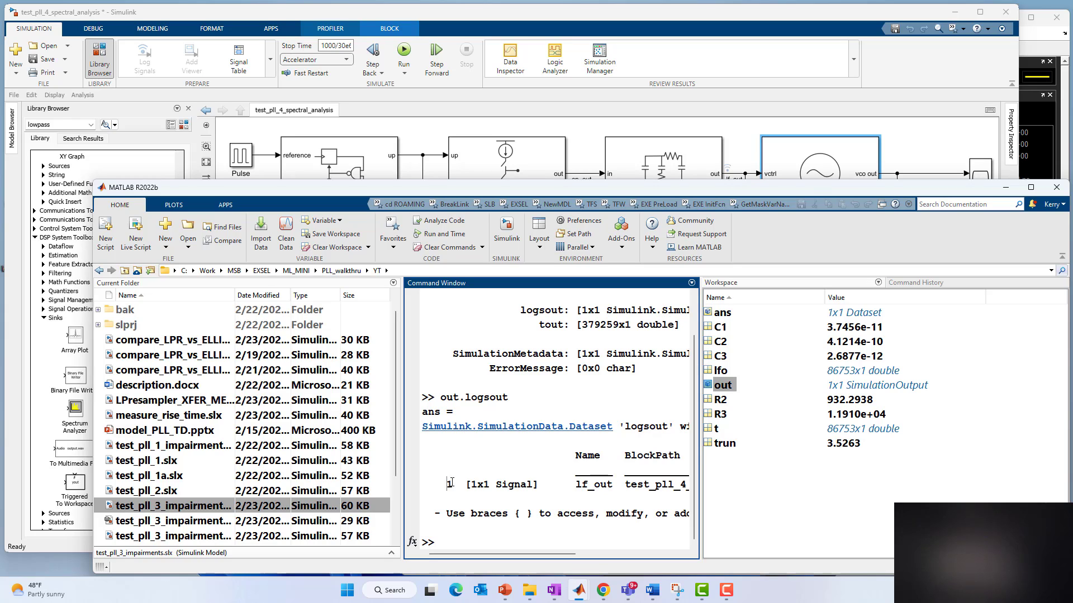
double_click(456, 484)
click(452, 499)
key(Up)
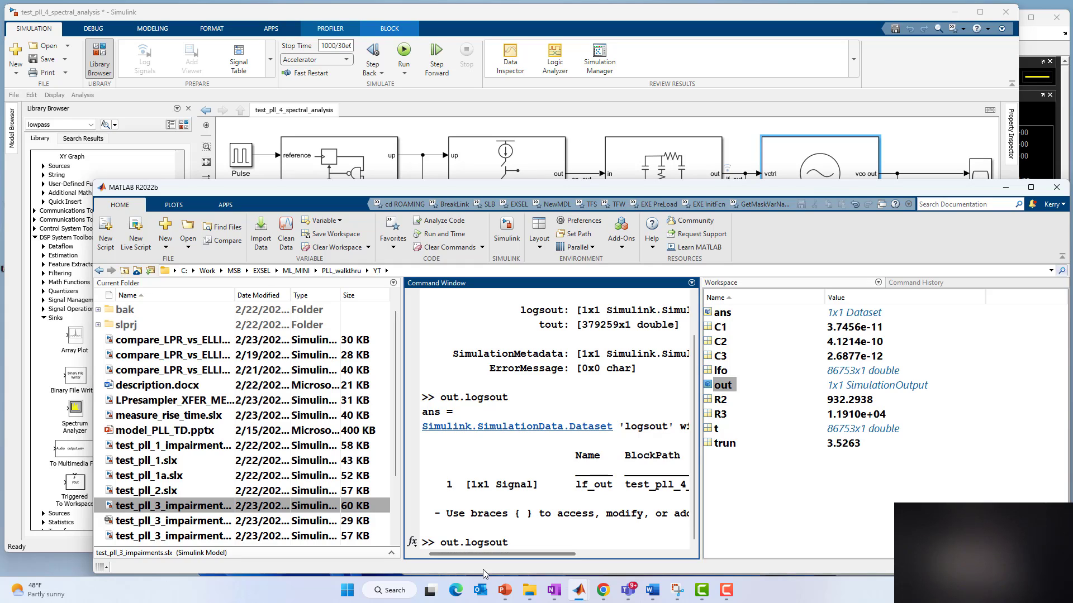
text({1}.)
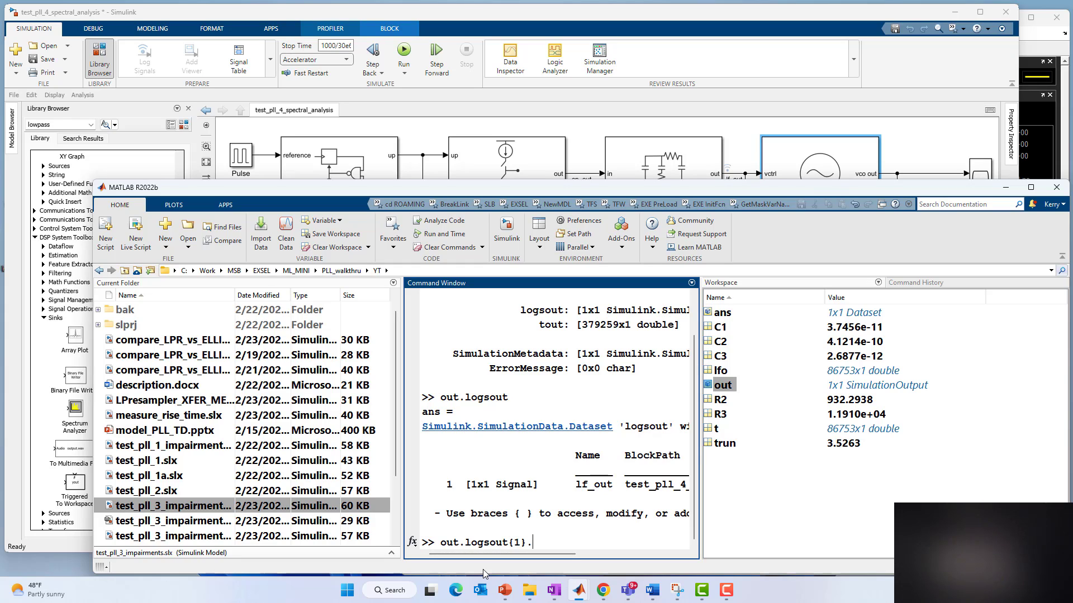
text(alues)
text(.Data;)
text(lfo )
text(=)
key(Return)
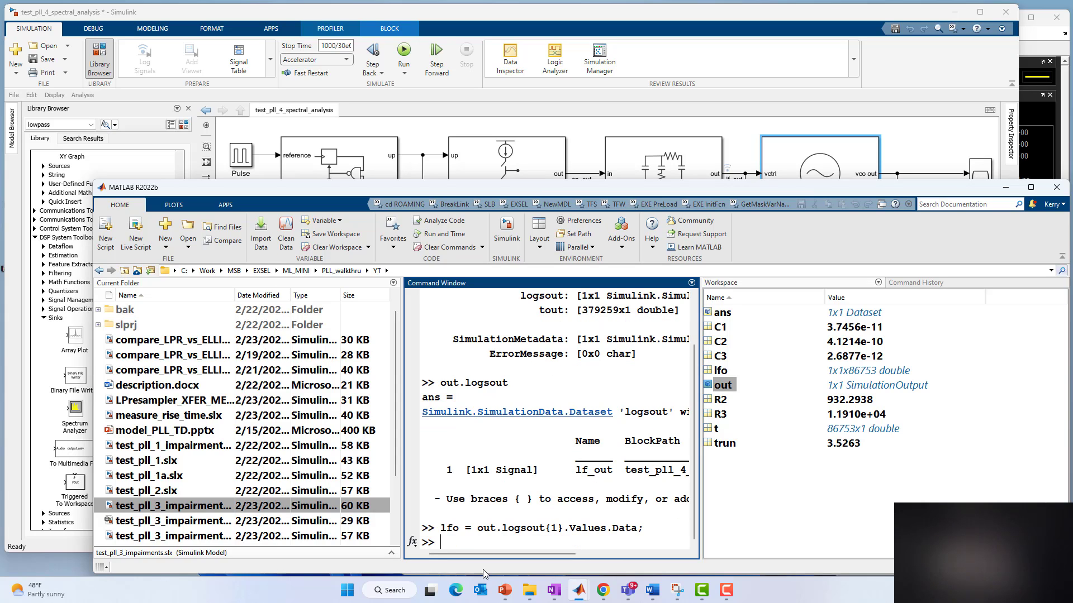
Store the logged time vector with t = out.logsout{1}.Values.Time
text(t)
text( = ou)
key(BackSpace)
key(BackSpace)
key(BackSpace)
key(BackSpace)
key(BackSpace)
key(BackSpace)
key(Up)
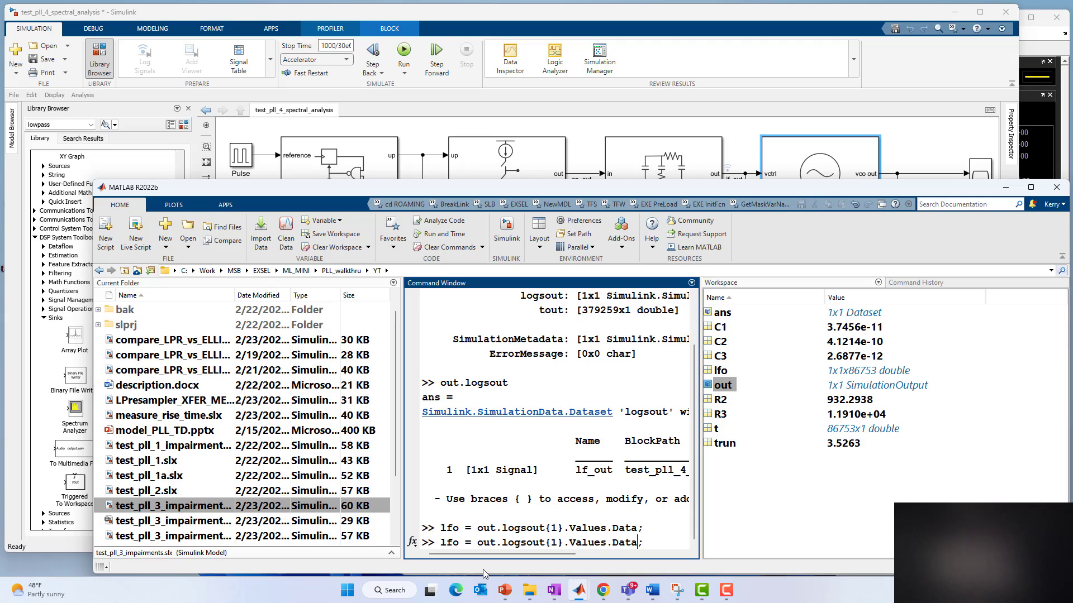
key(BackSpace)
key(BackSpace)
key(BackSpace)
key(BackSpace)
text(Time)
key(BackSpace)
key(BackSpace)
key(BackSpace)
text(t)
key(Return)
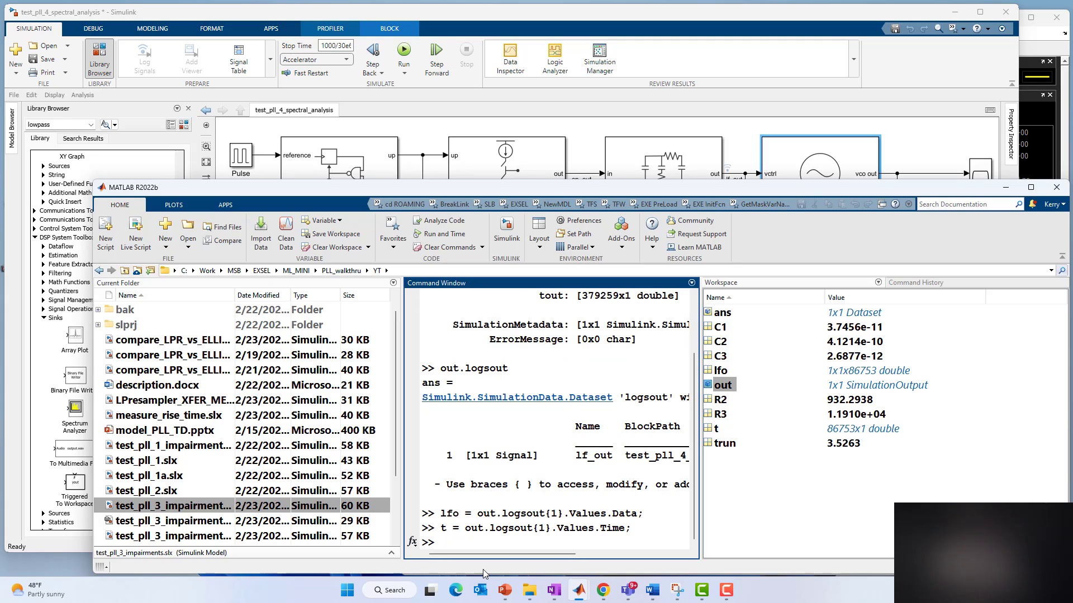
Check lfo's size and squeeze it into an 86753x1 column with lfo = squeeze(lfo)
click(726, 370)
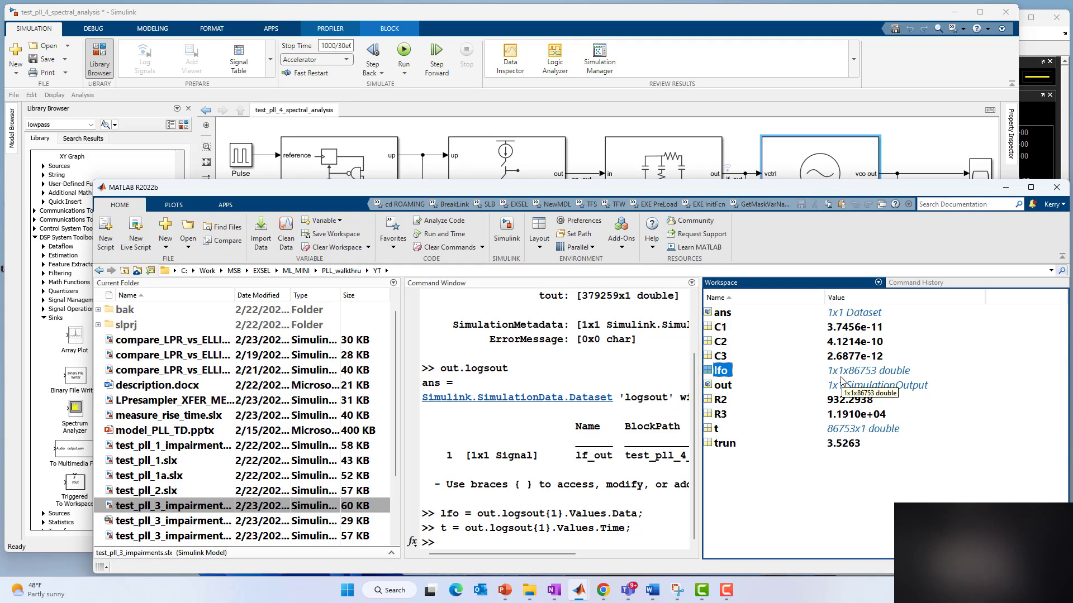
click(485, 540)
text(lf)
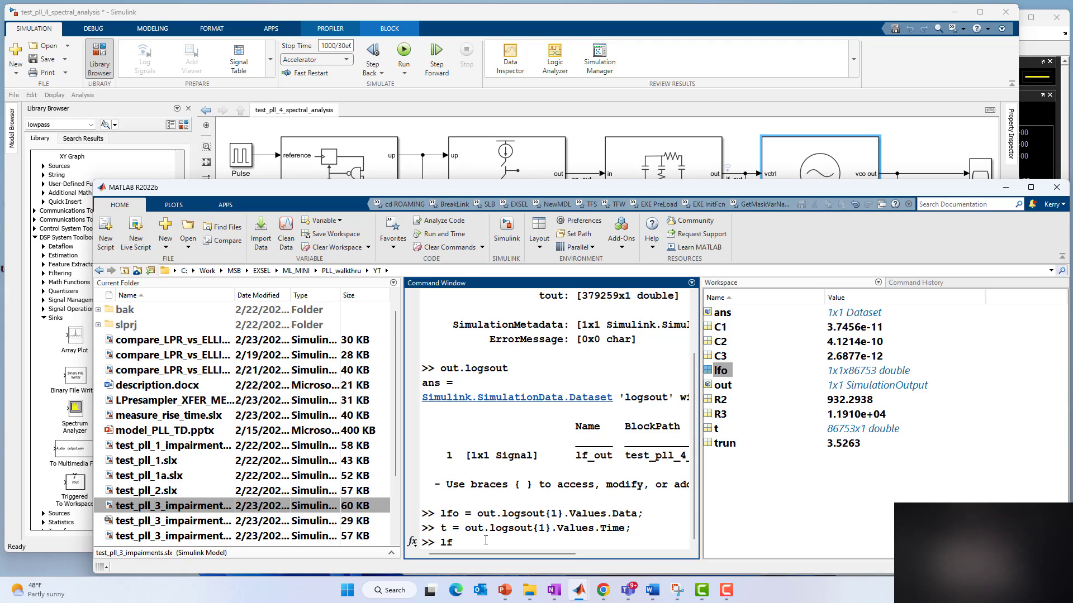
text(o = squeeze(lfo);)
key(Return)
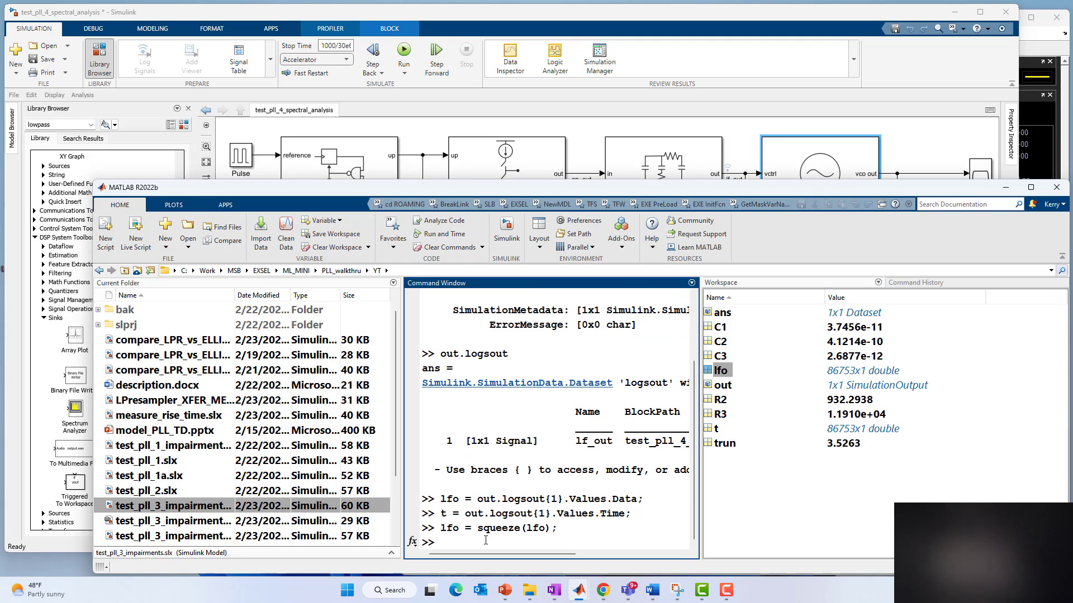
Enter figure;plot(t,lfo);grid on to plot lfo against time
text(figure;plot(t,lfo);grid on)
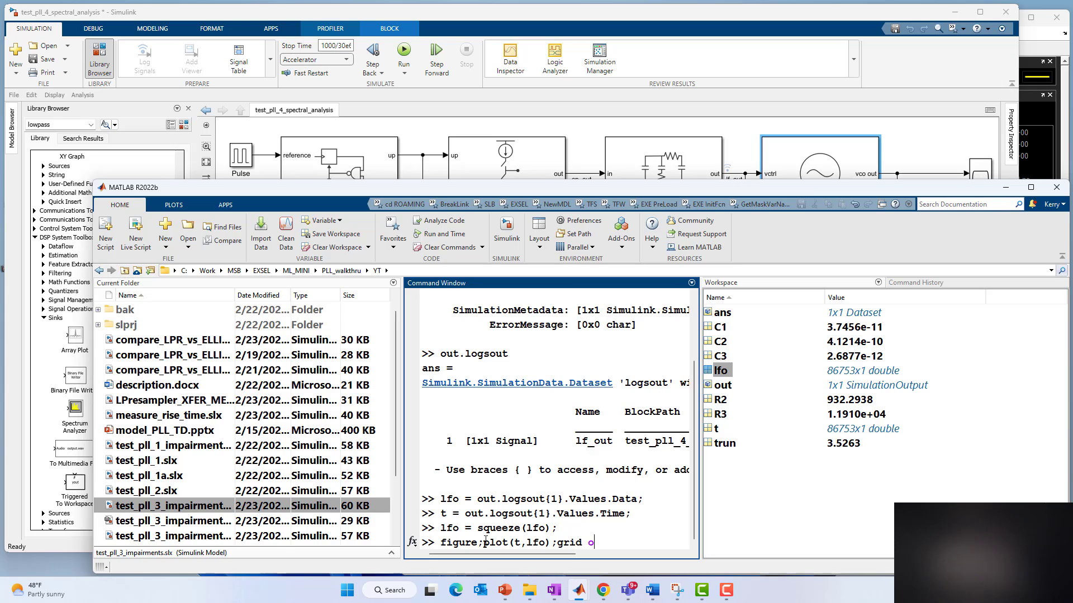
Plot lf_out against time, zoom into the start of the transient, then close Figure 1
key(Return)
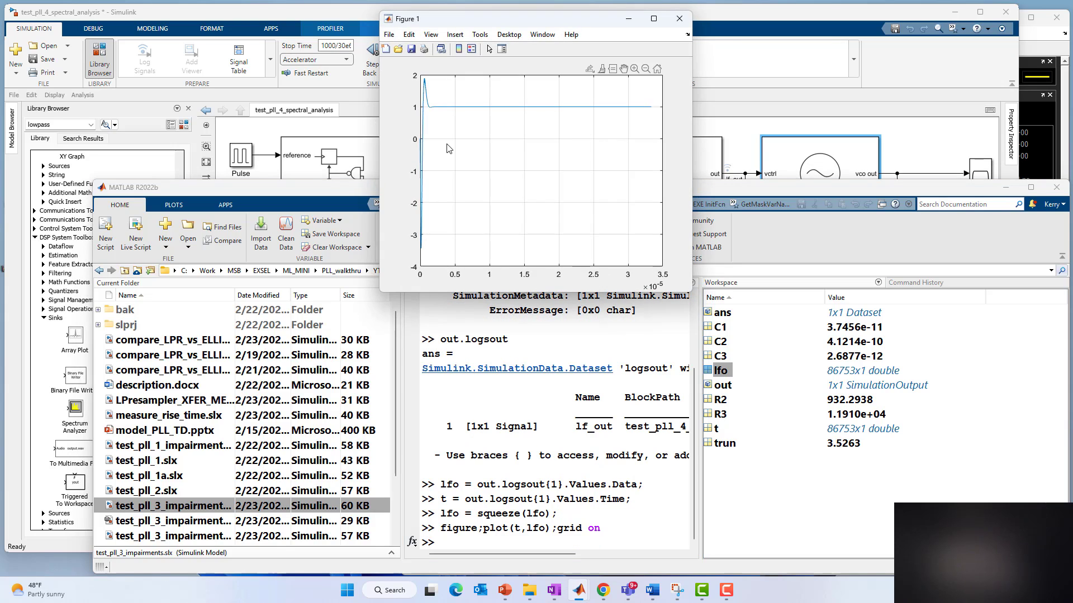
click(634, 68)
drag(443, 246, 421, 74)
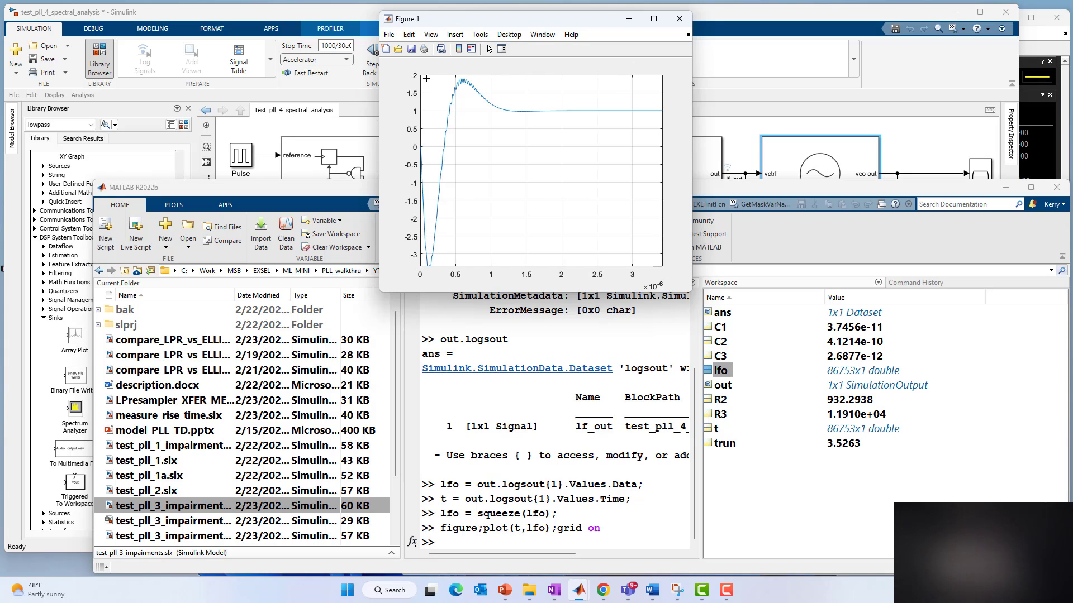
drag(532, 20, 555, 70)
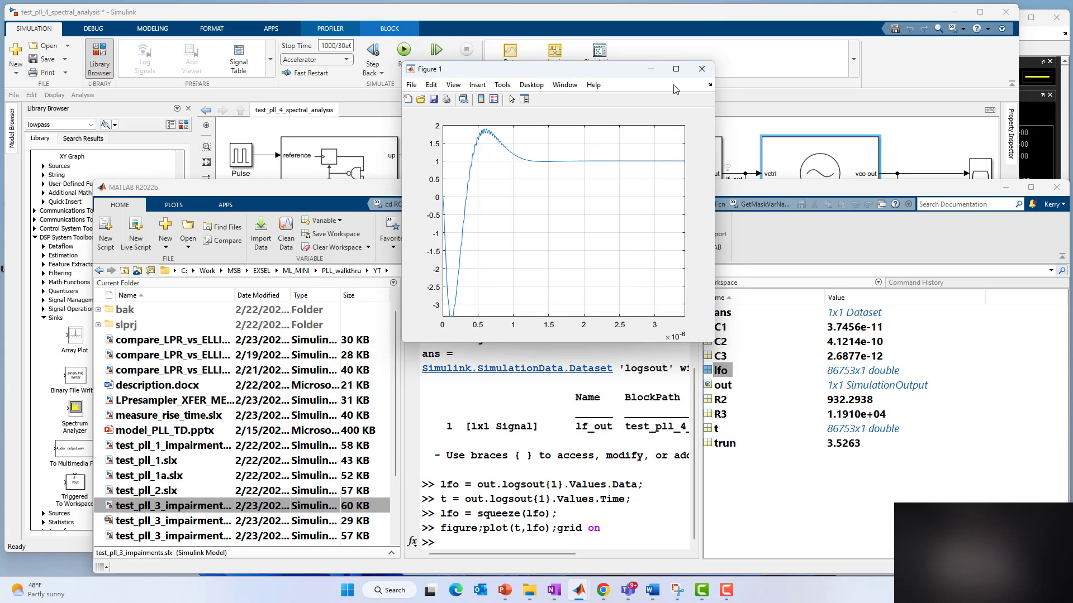
click(702, 69)
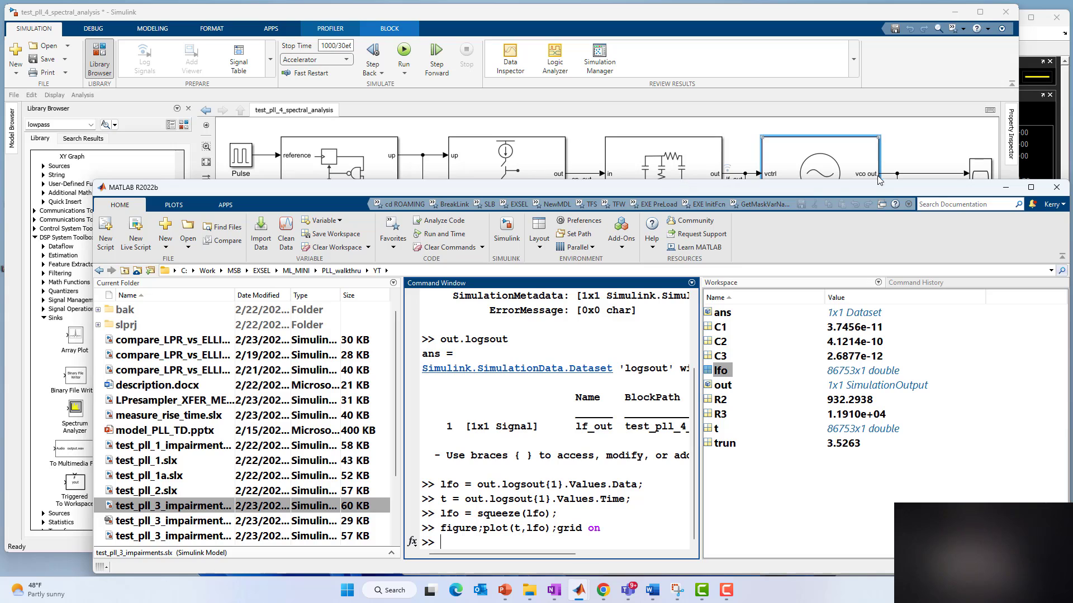
View the logged lf_out runs in Data Inspector, then return to the Simulink PLL model
click(892, 160)
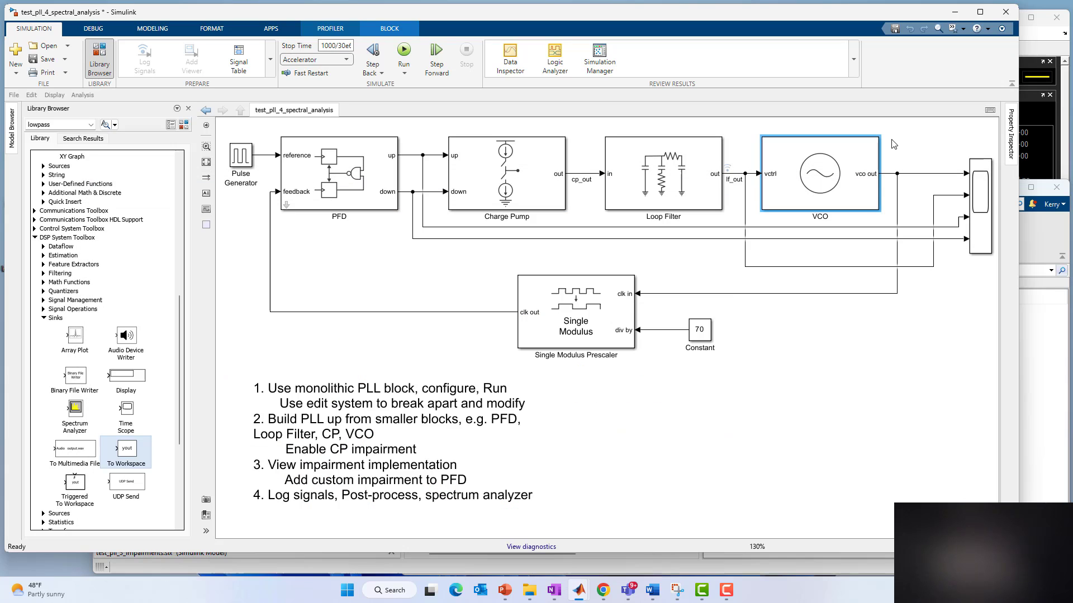
right_click(735, 177)
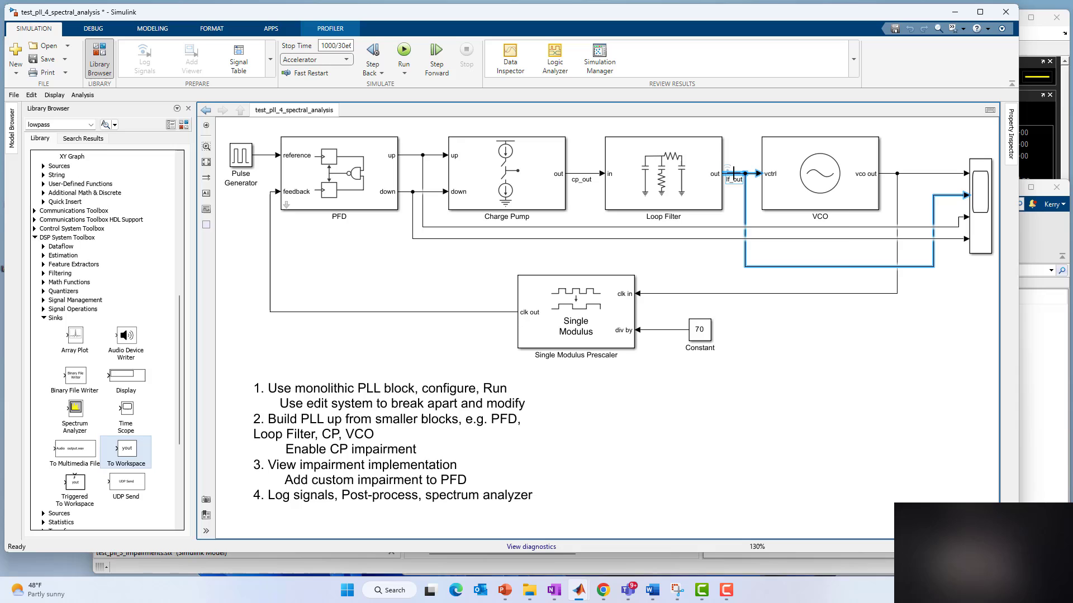
click(702, 412)
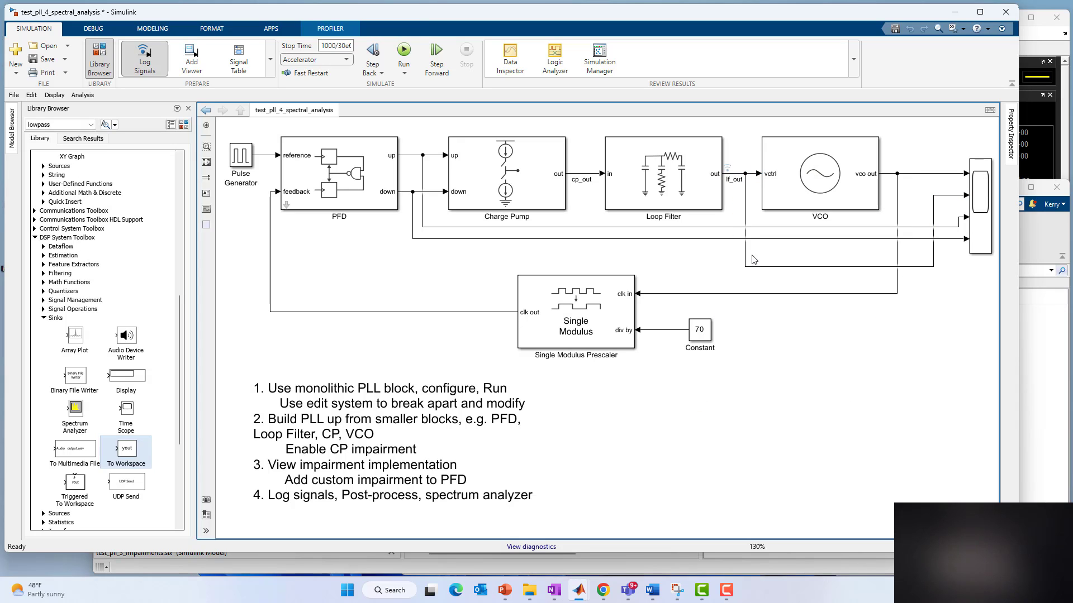
click(728, 169)
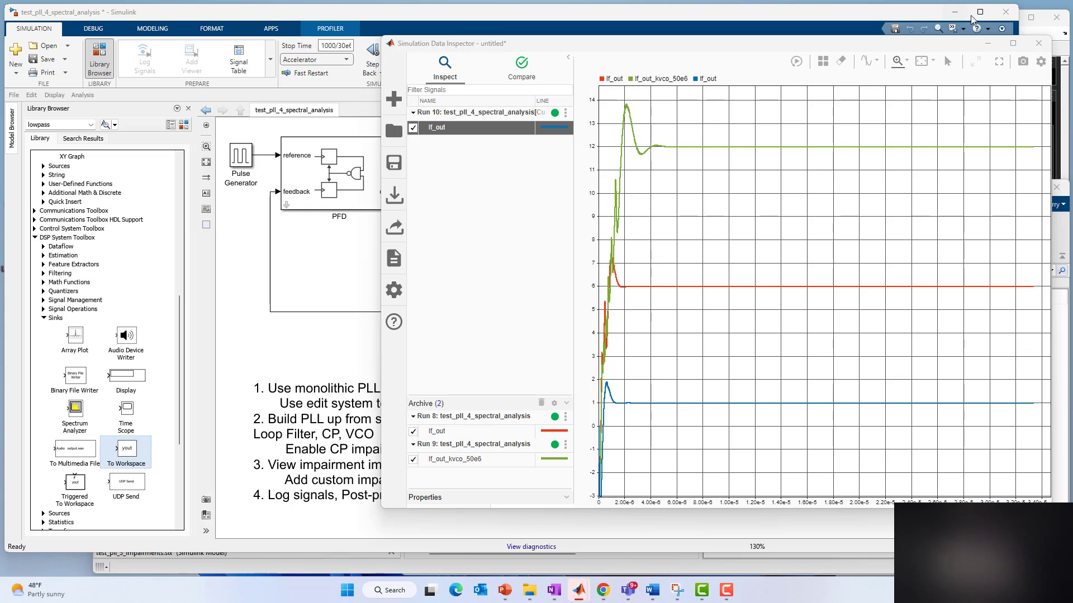
click(988, 45)
click(1031, 238)
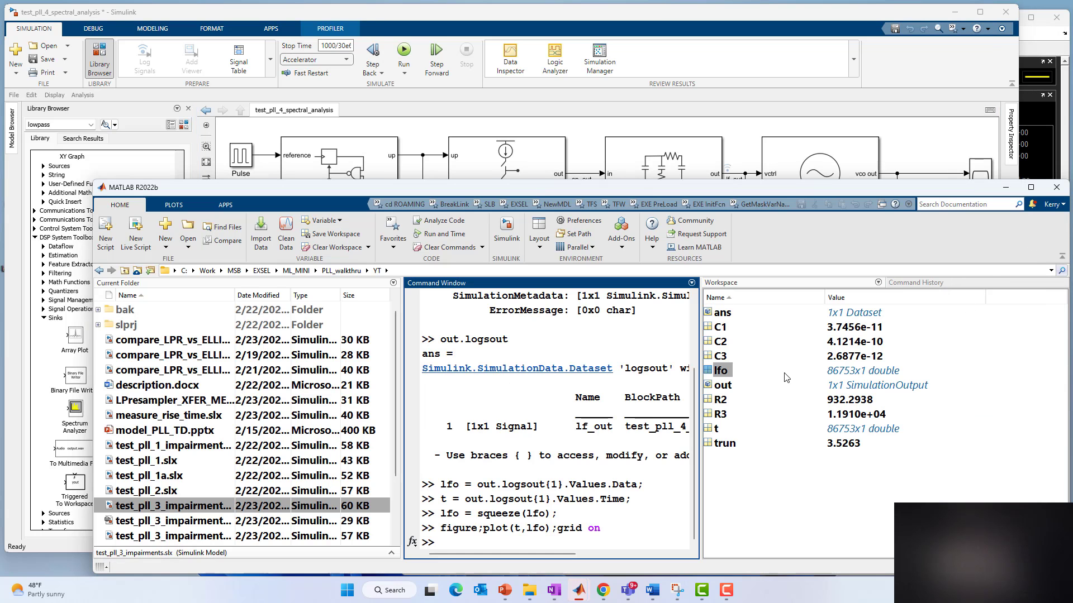
click(720, 371)
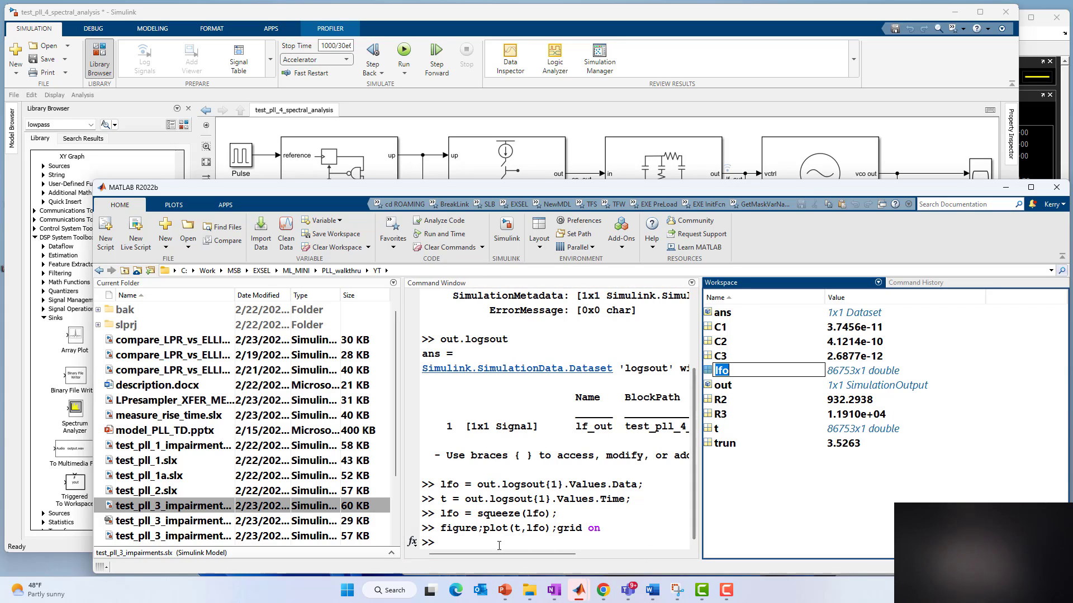
click(476, 542)
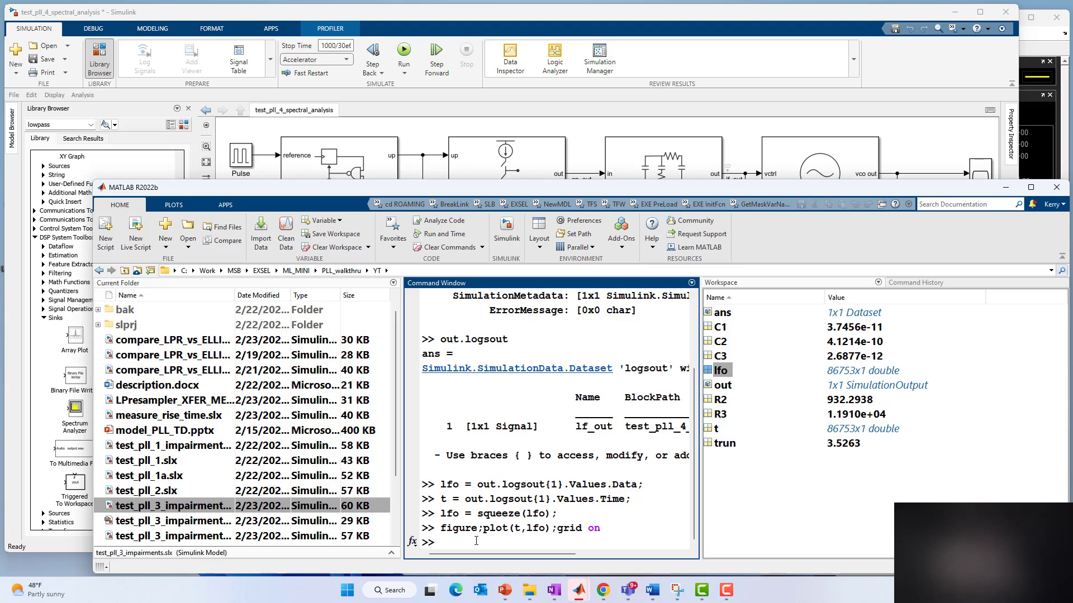
click(445, 140)
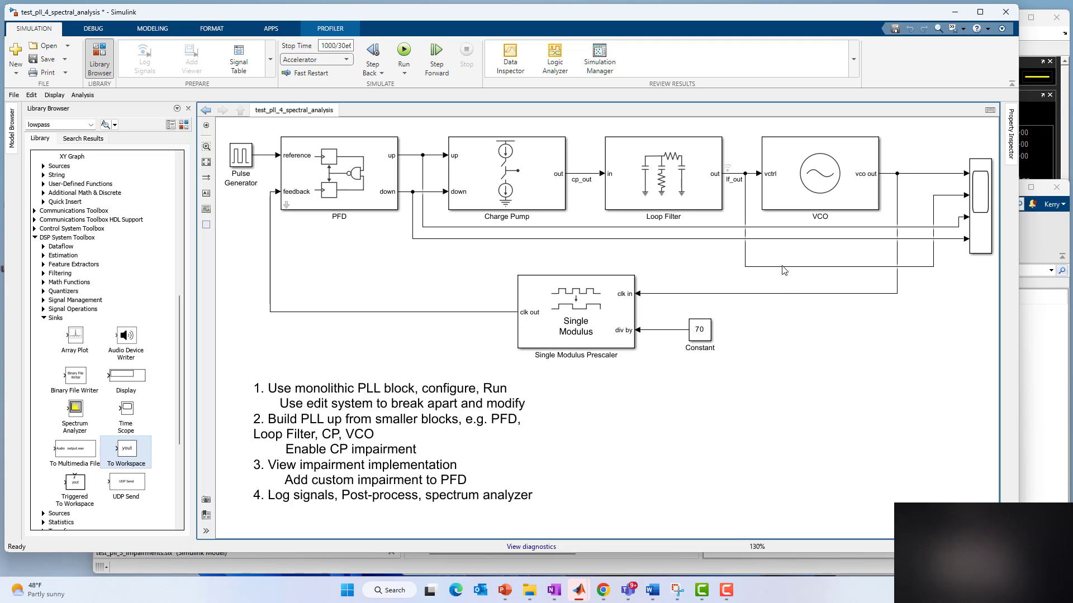
Draw a new branch line downward from the VCO output line feeding the prescaler's clk in
click(900, 198)
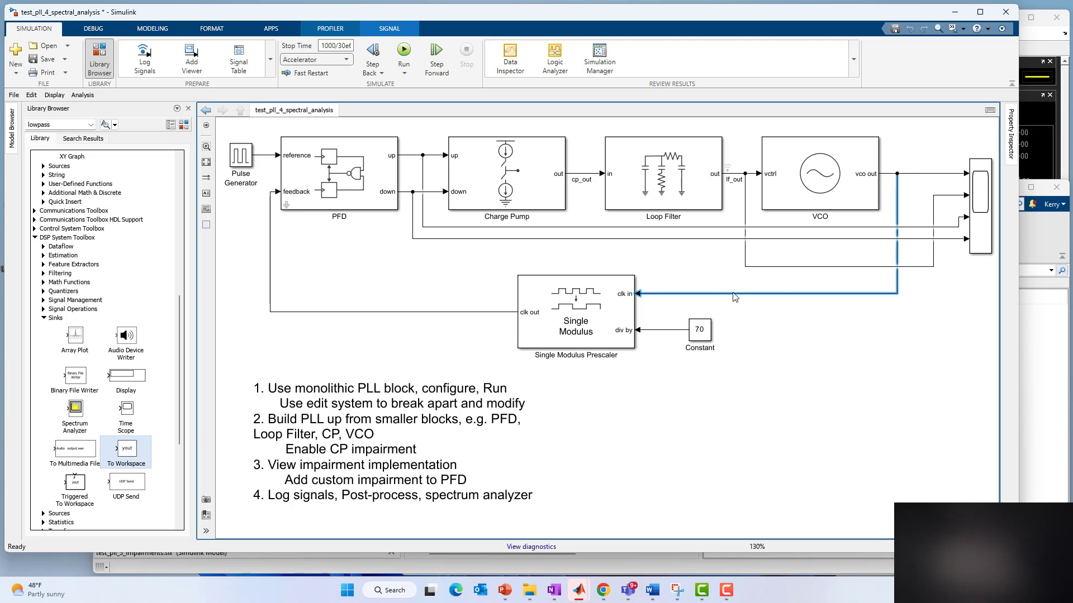
mouse_move(735, 297)
mouse_down()
mouse_move(749, 408)
mouse_move(740, 413)
mouse_move(790, 415)
mouse_up()
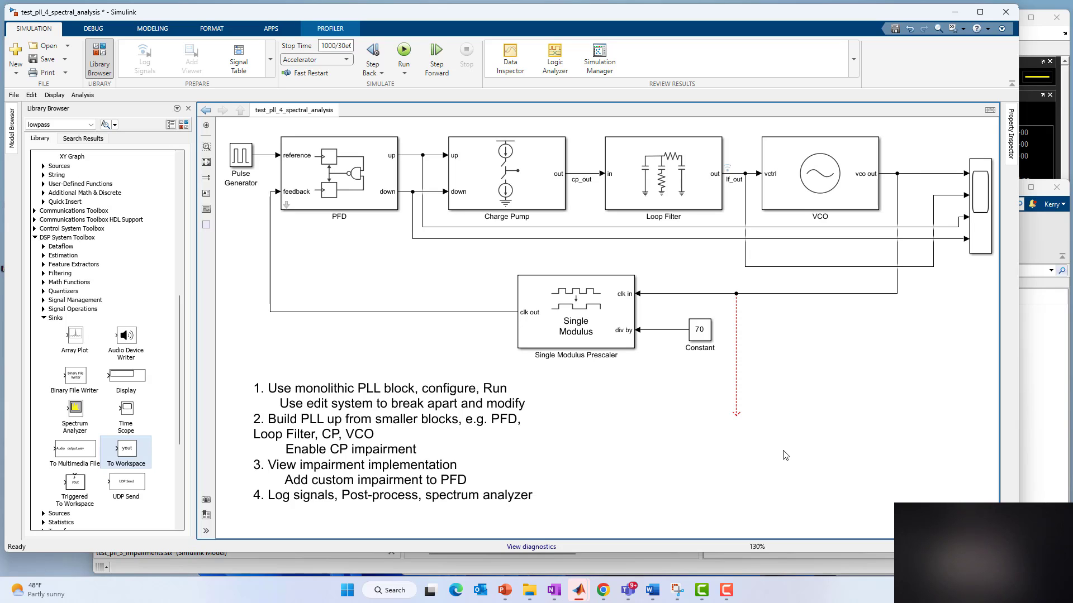
Insert a Spectrum Analyzer and connect the dangling VCO branch to it
double_click(831, 452)
text(sp)
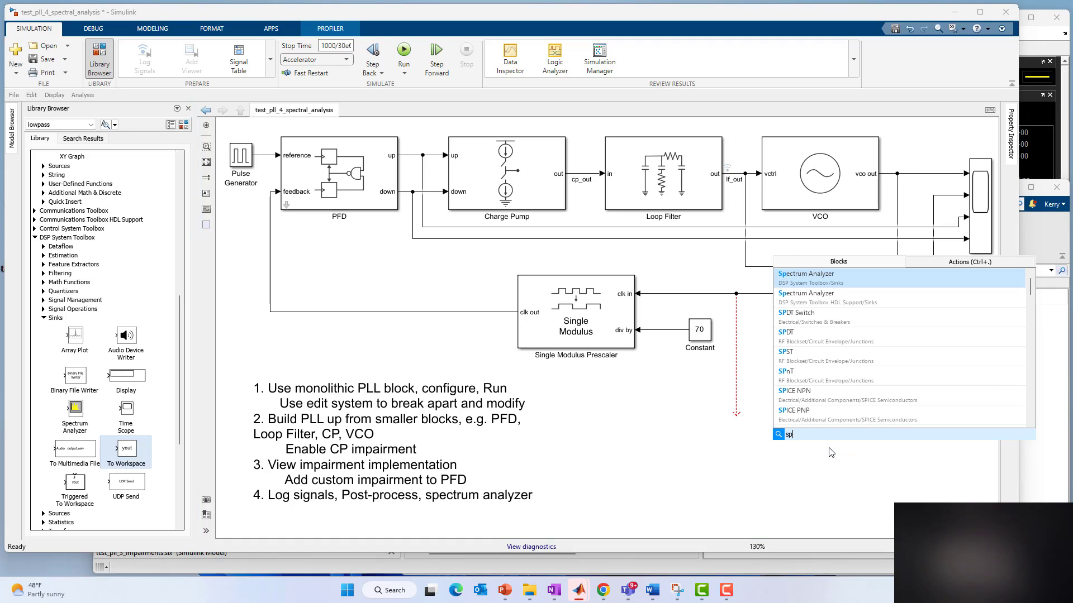
click(834, 287)
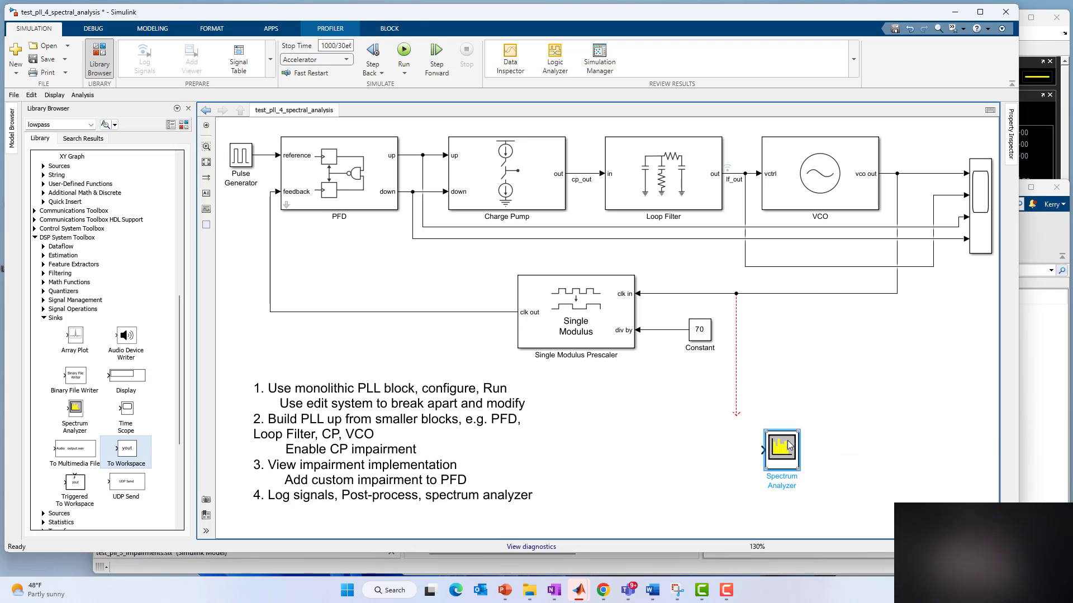
drag(789, 441, 934, 429)
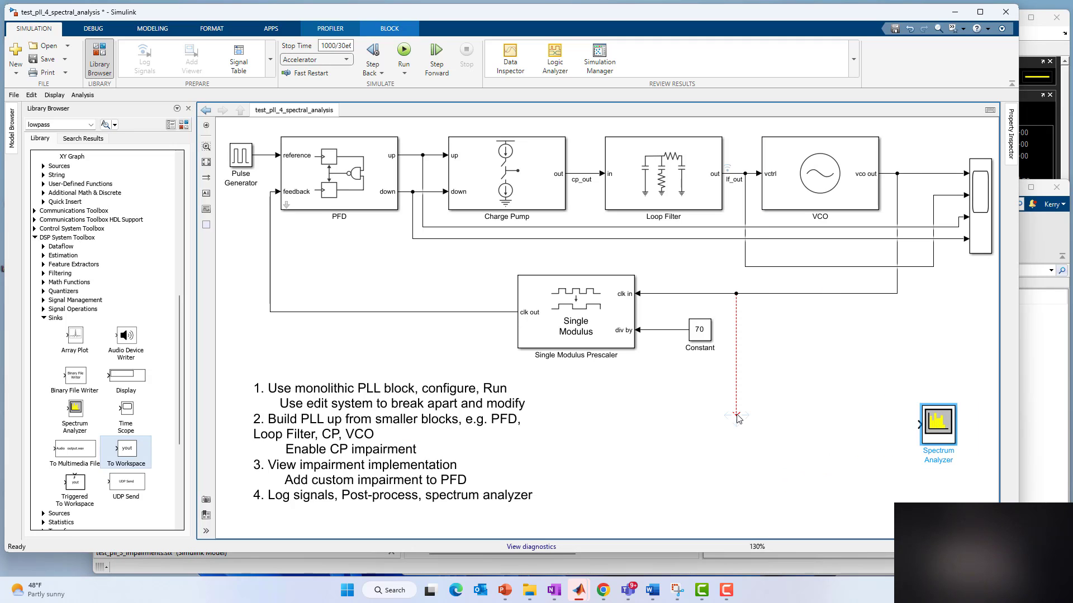
mouse_move(736, 414)
mouse_down()
mouse_move(931, 423)
mouse_move(735, 418)
mouse_up()
Add a Zero-Order Hold block wired into the Spectrum Analyzer input
click(761, 293)
click(779, 383)
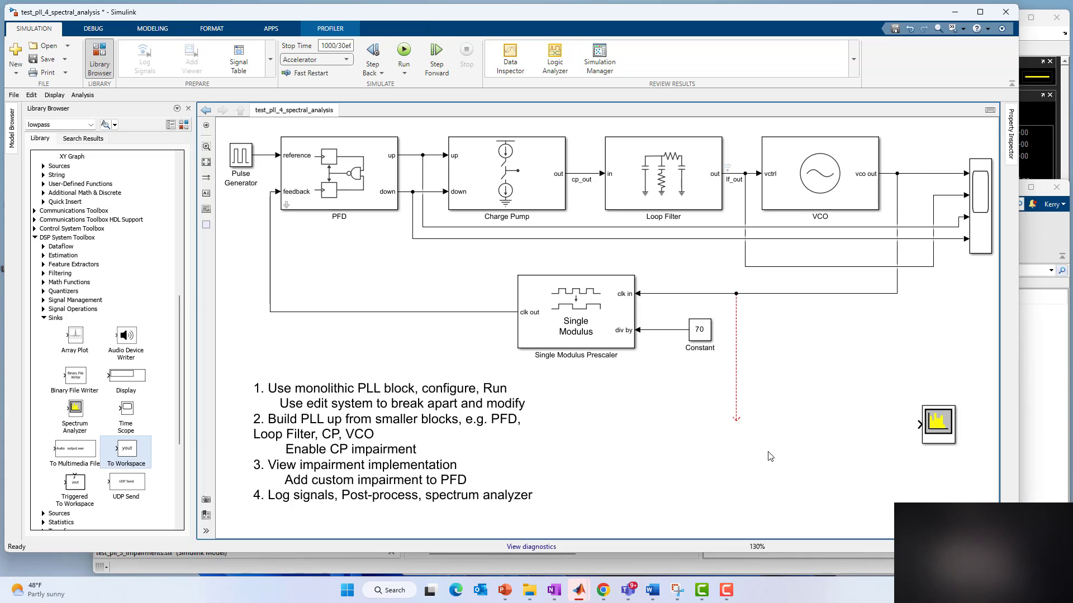
click(937, 437)
click(744, 434)
double_click(752, 452)
text(zero)
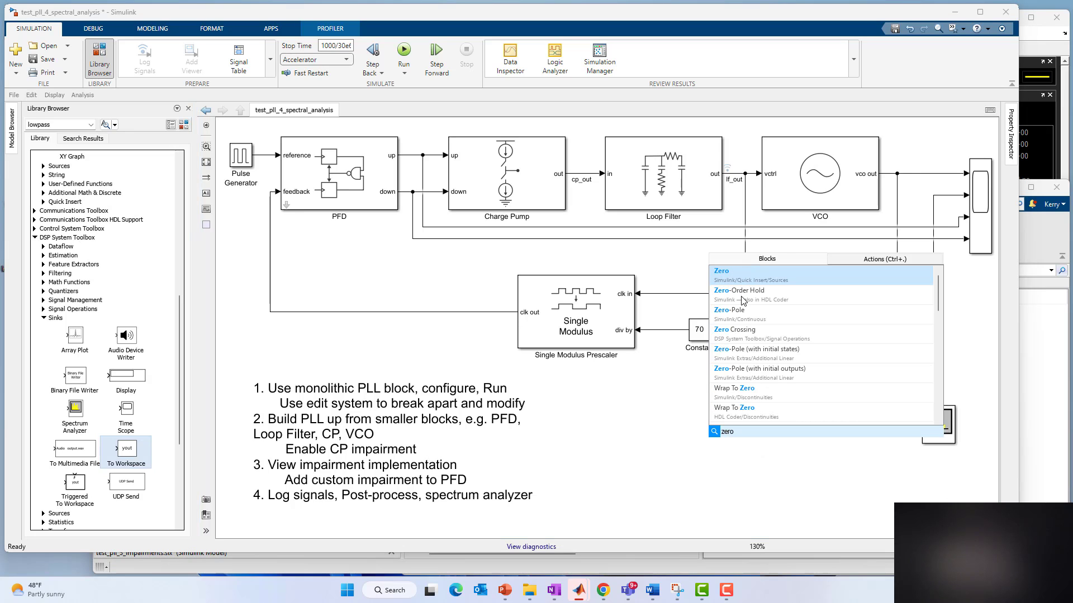
key(Escape)
drag(714, 453, 863, 429)
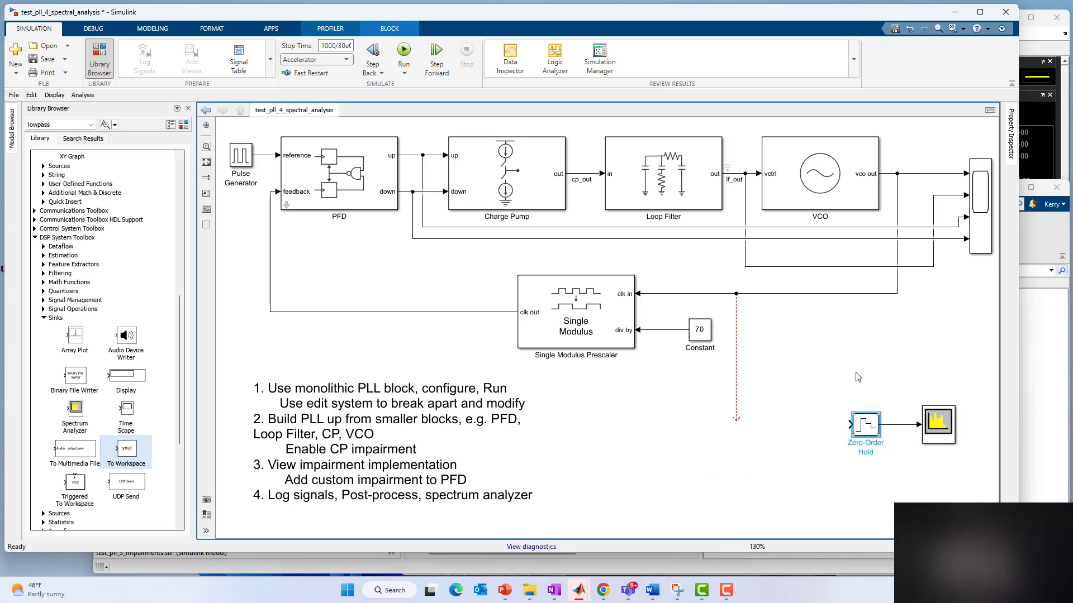
Check the VCO's free running frequency in its parameters and accept with OK
click(805, 178)
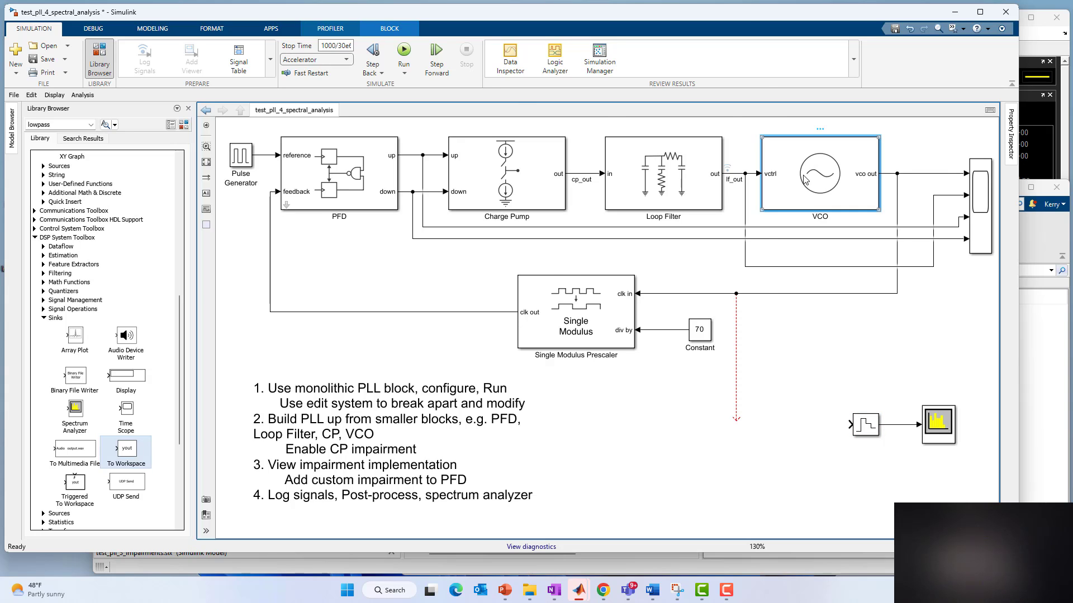
double_click(804, 178)
double_click(516, 283)
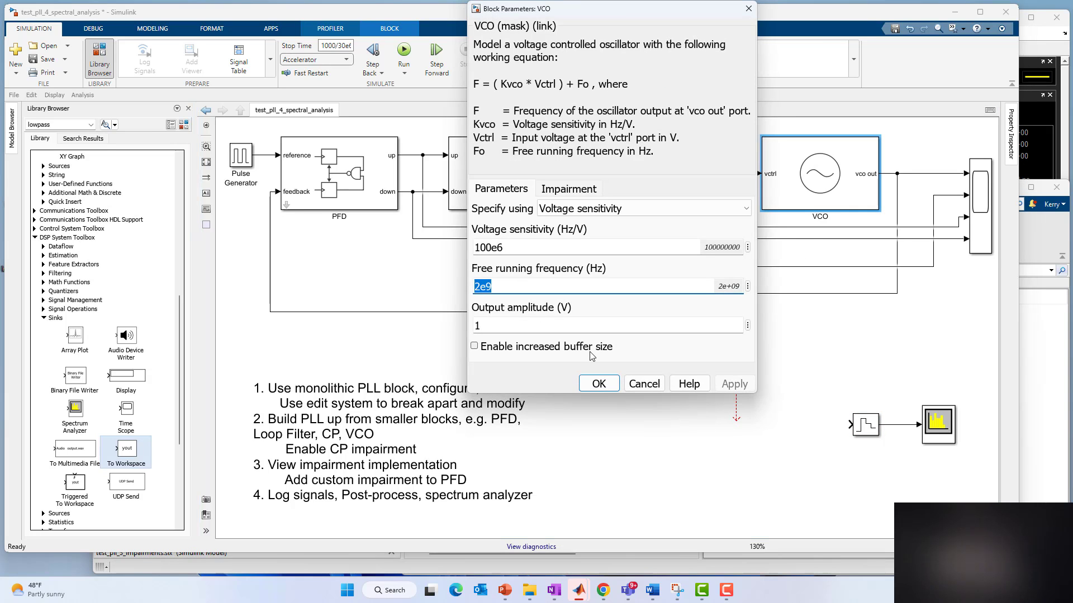
click(506, 286)
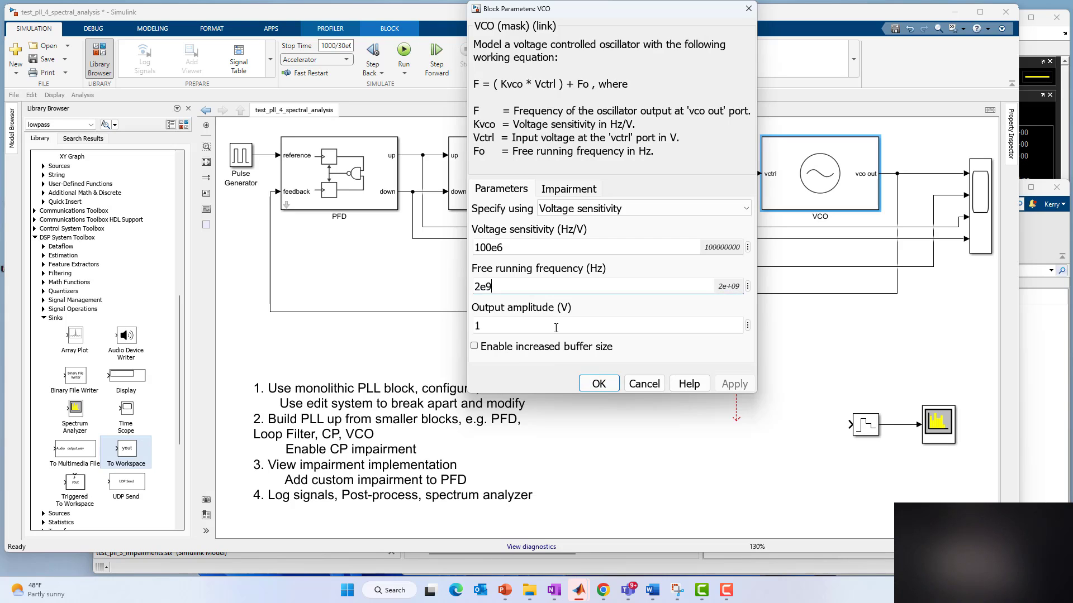
click(595, 385)
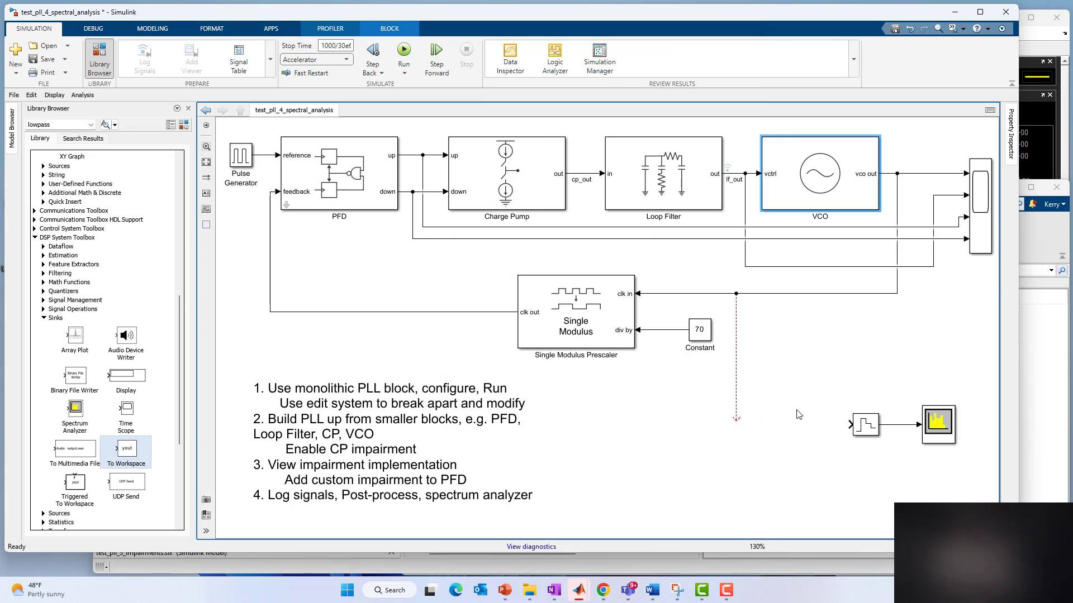
Change the Zero-Order Hold sample time from -1 to 1/(8*2.1e9)
double_click(863, 428)
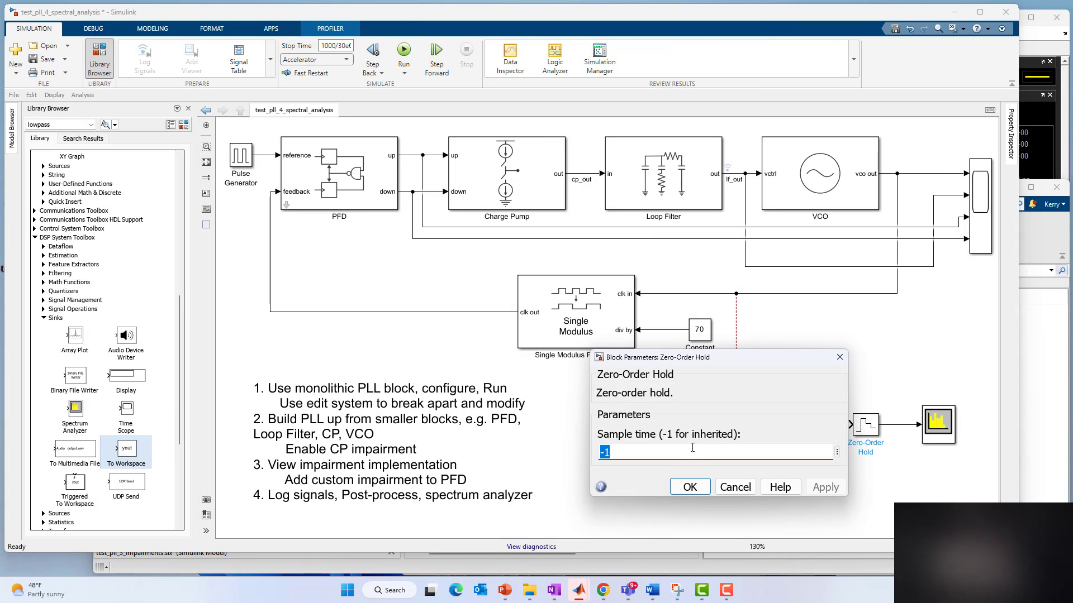
click(686, 452)
key(BackSpace)
key(BackSpace)
text(1/(8*2.1e9))
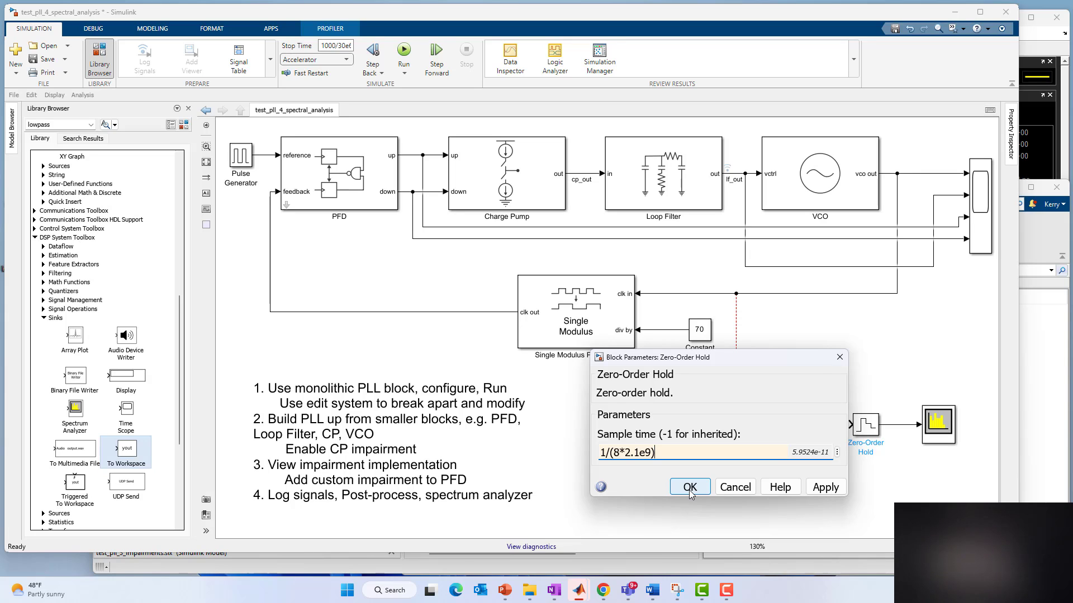
click(690, 488)
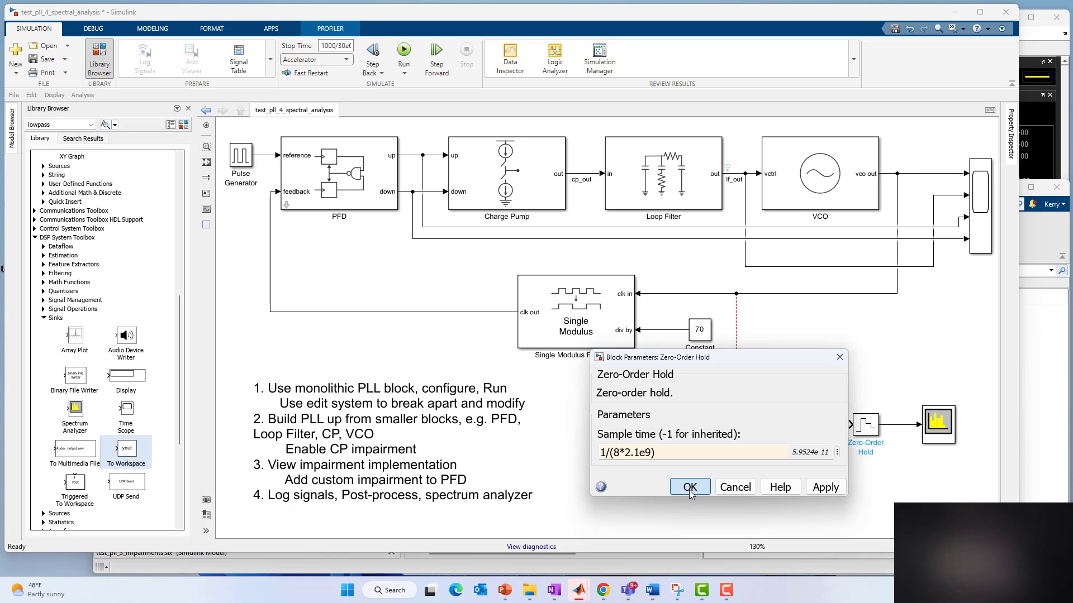
click(690, 488)
click(758, 426)
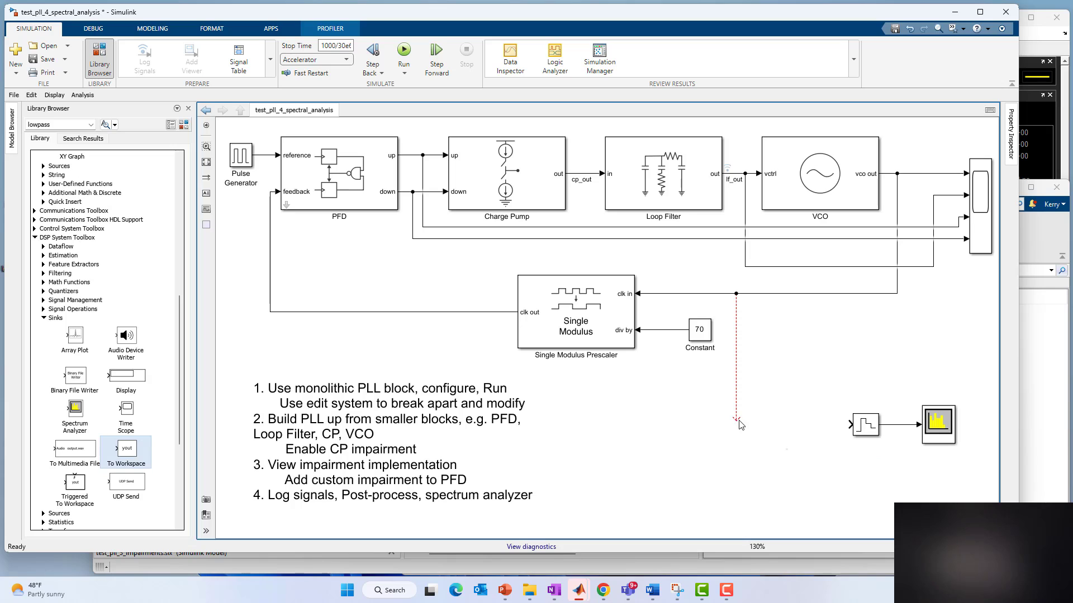
Insert an Analog Filter Design block between the dangling VCO branch and the Zero-Order Hold
double_click(751, 471)
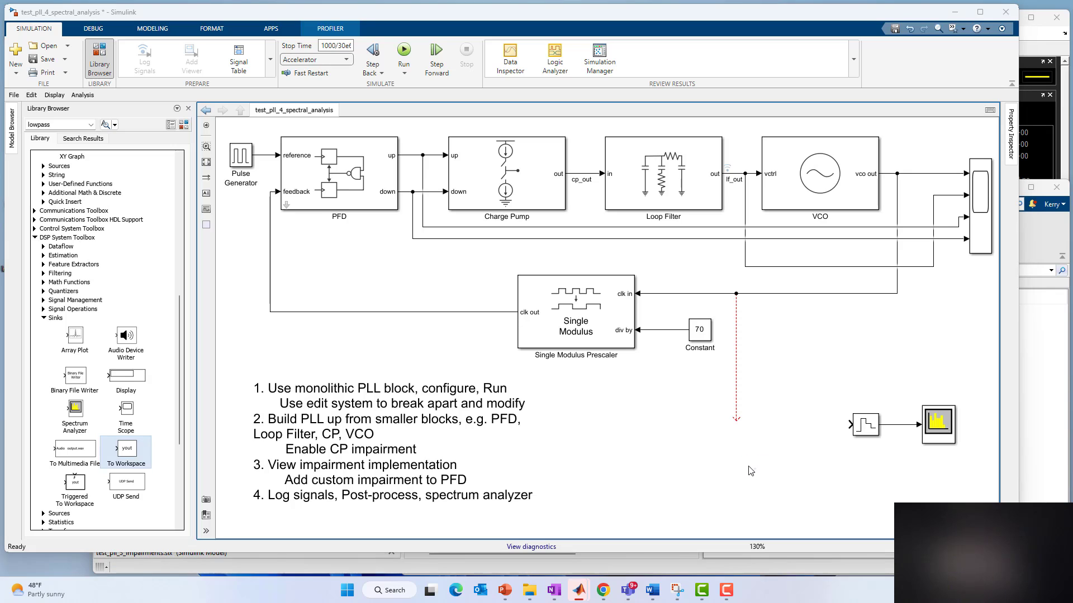
text(anal)
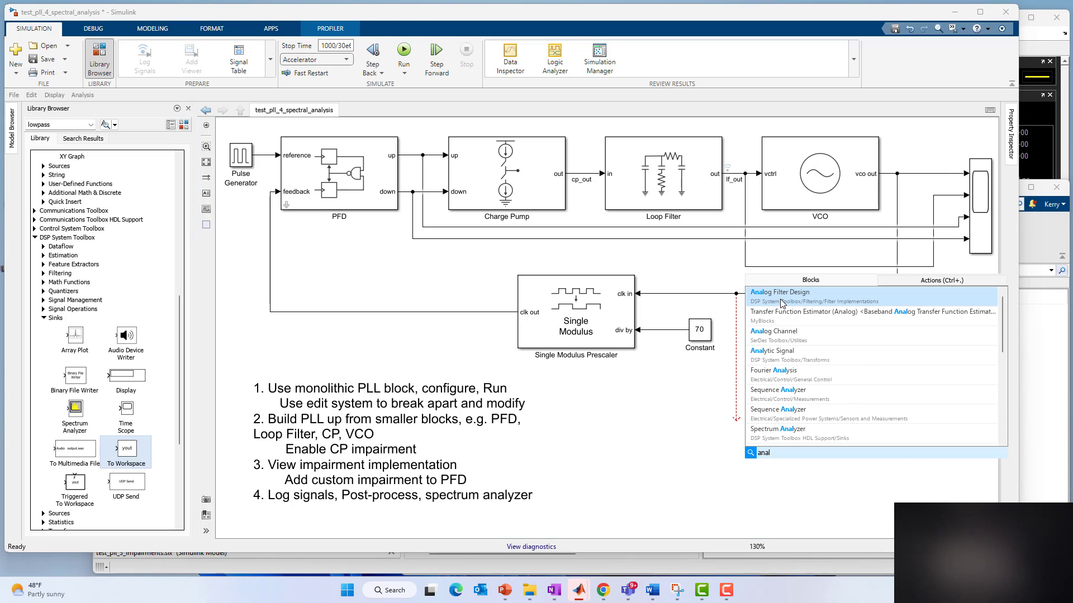
click(781, 304)
drag(792, 475, 834, 428)
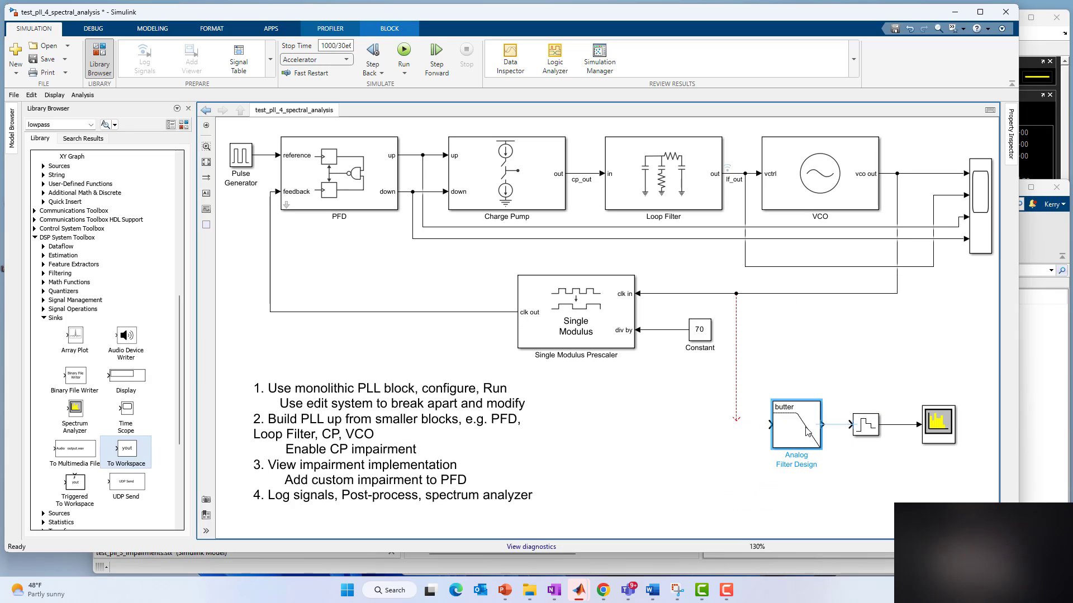
click(834, 426)
drag(770, 425, 736, 415)
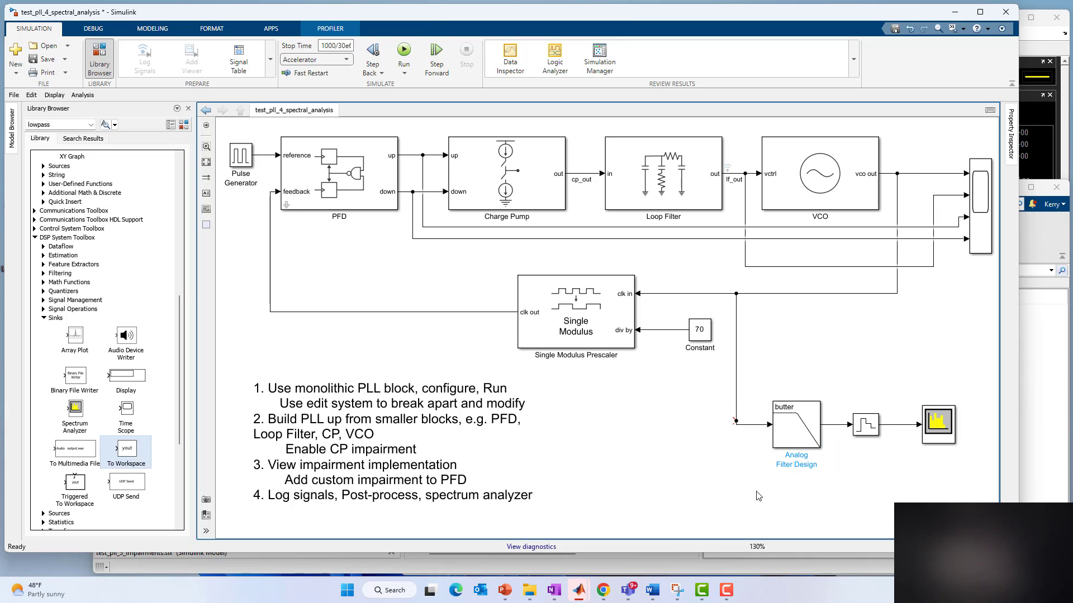
mouse_move(735, 423)
mouse_down()
mouse_move(699, 419)
mouse_move(736, 423)
mouse_up()
click(792, 428)
Switch the Analog Filter Design method to Elliptic with passband edge 2*pi*2.4e9 rad/s
double_click(792, 428)
click(618, 394)
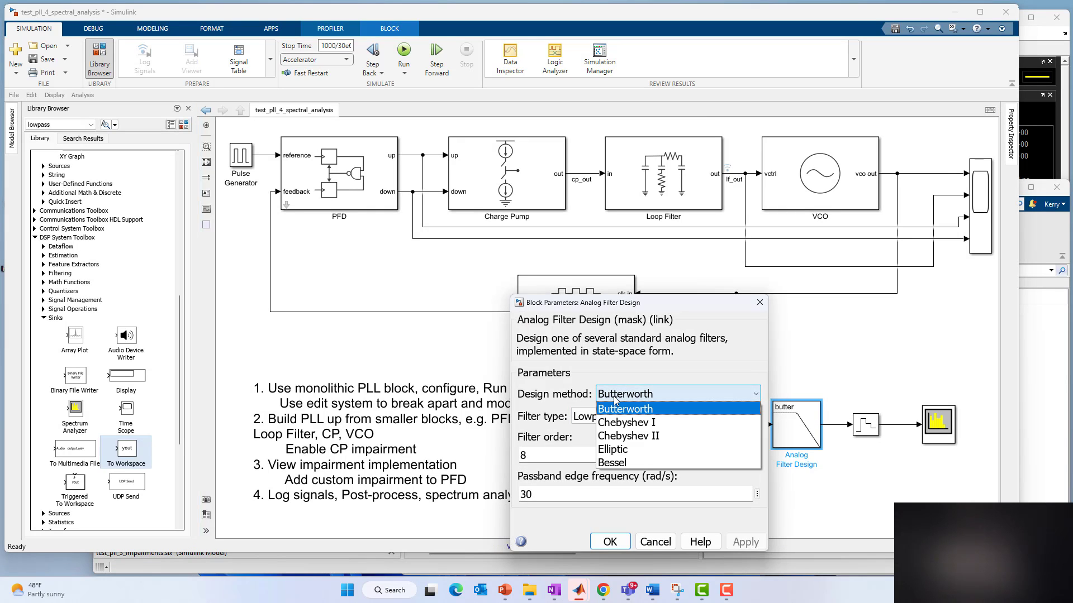
click(625, 453)
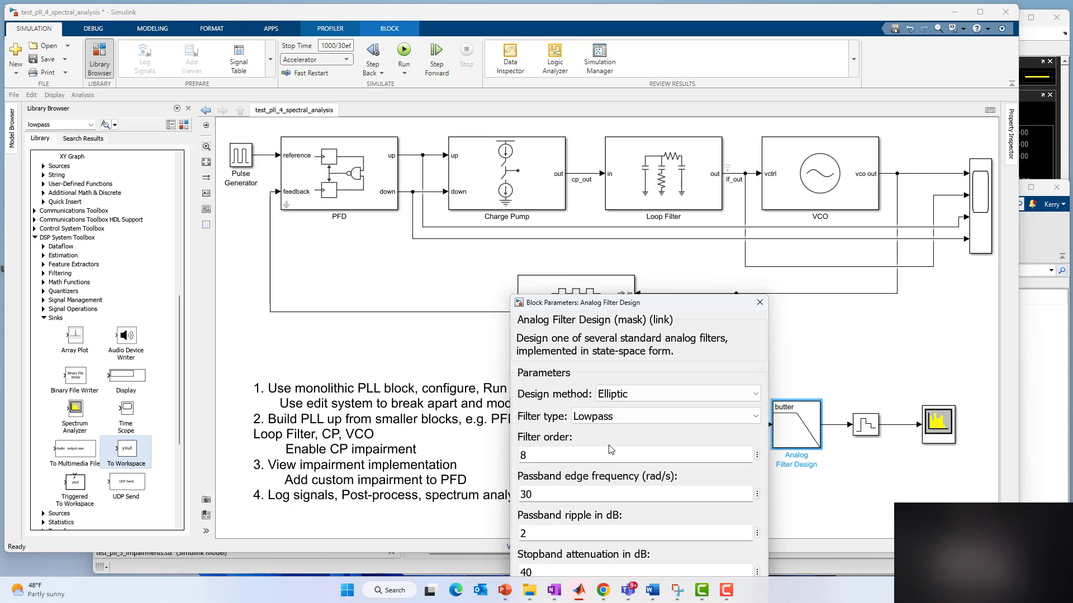
double_click(536, 453)
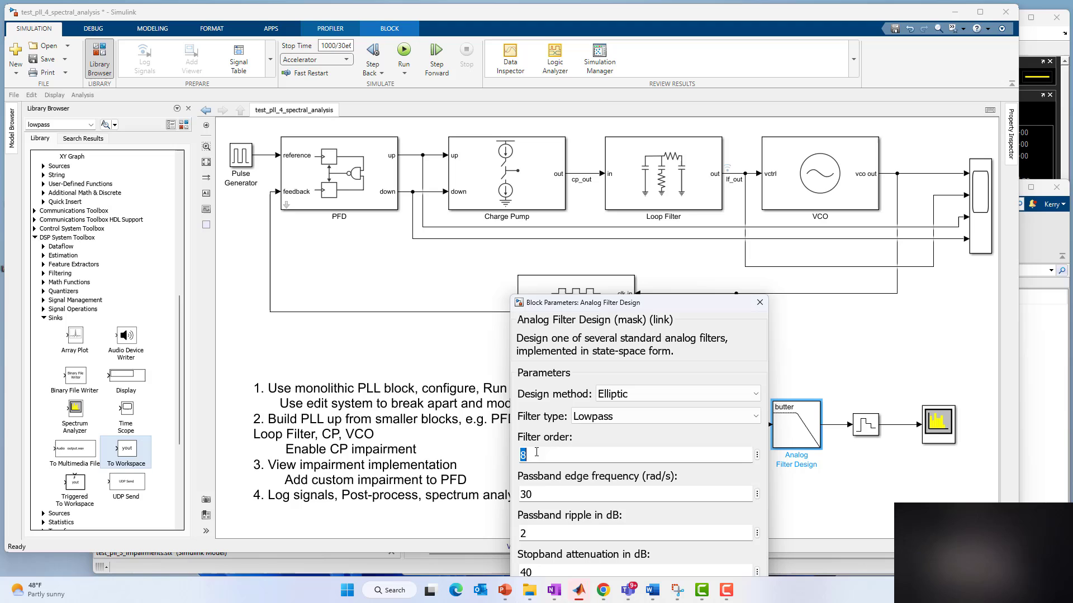
double_click(535, 493)
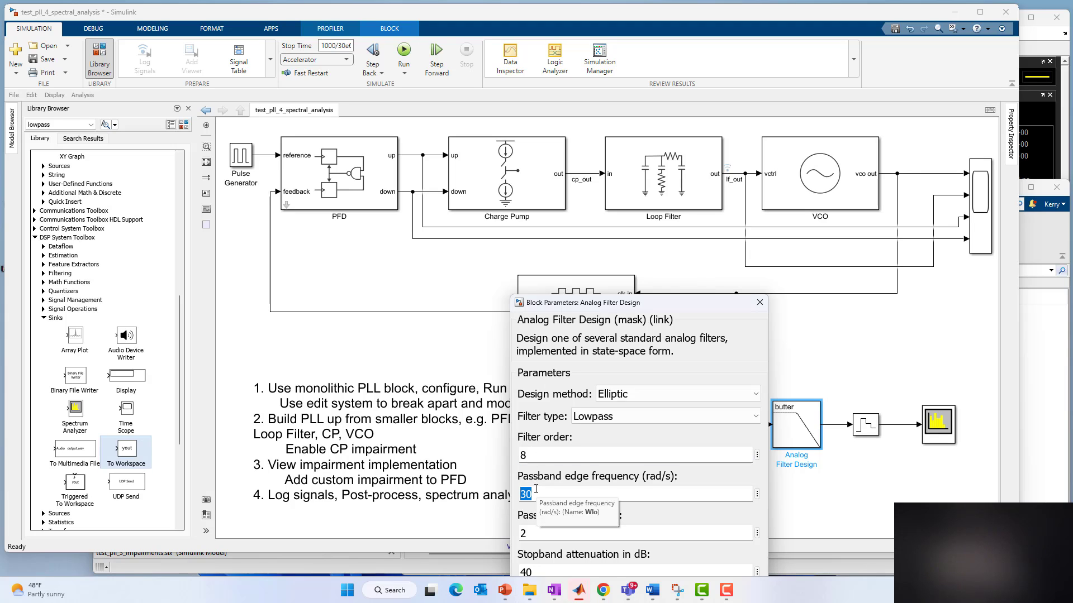
text(2*pi*)
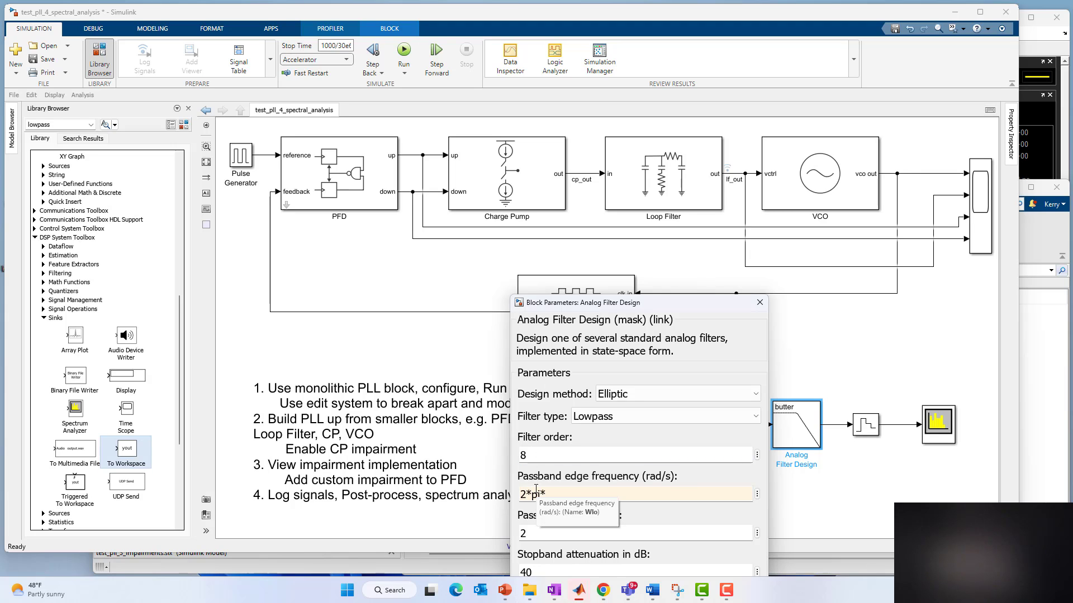
text(2.4e9)
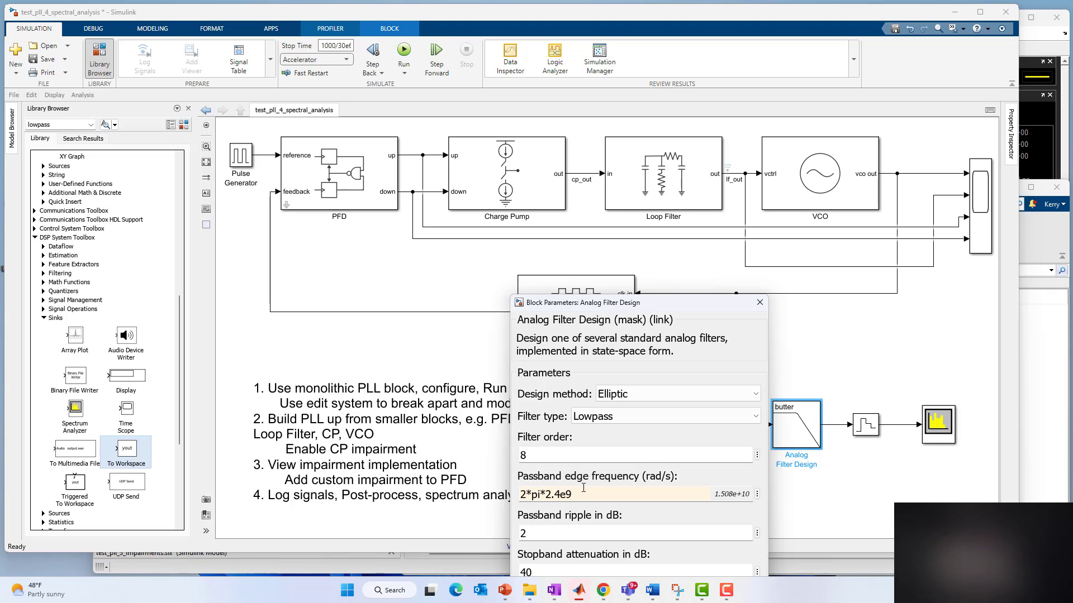
key(ctrl+a)
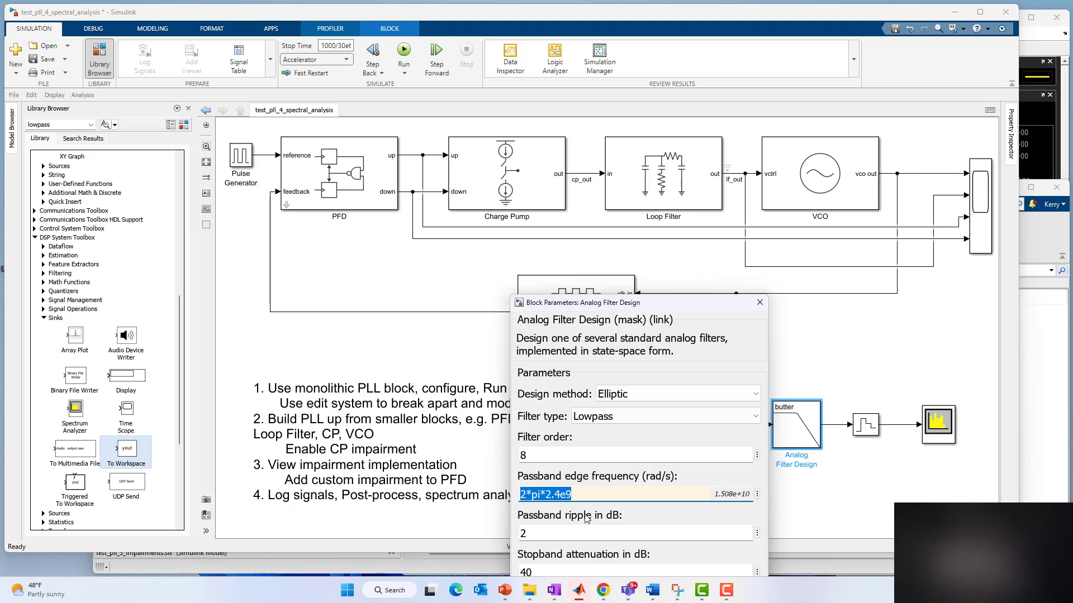
Set passband ripple to 1 dB and stopband attenuation to 100 dB, then apply
click(541, 533)
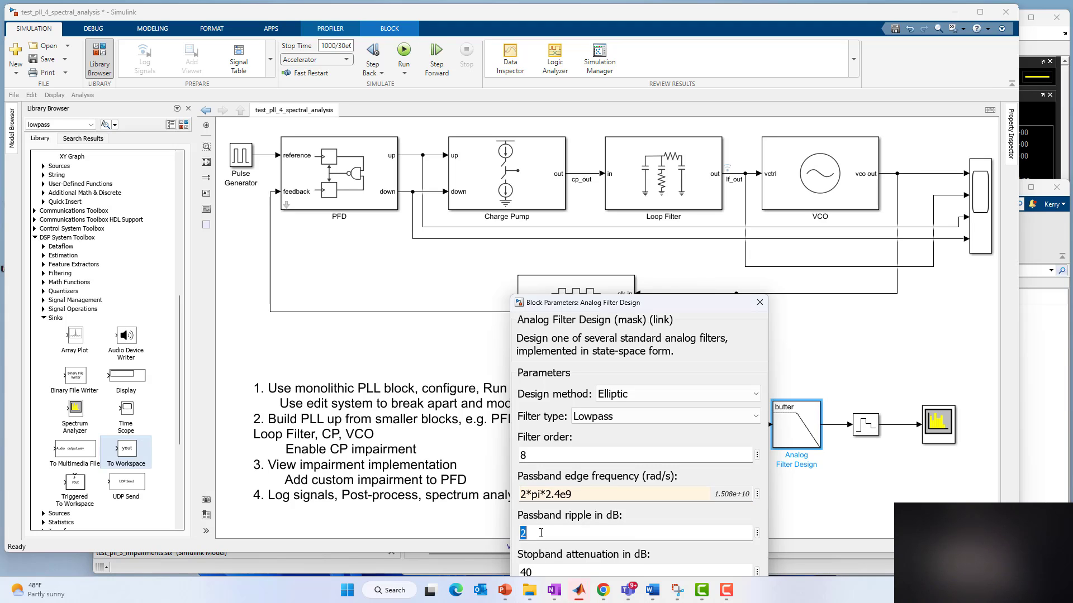
key(BackSpace)
text(1)
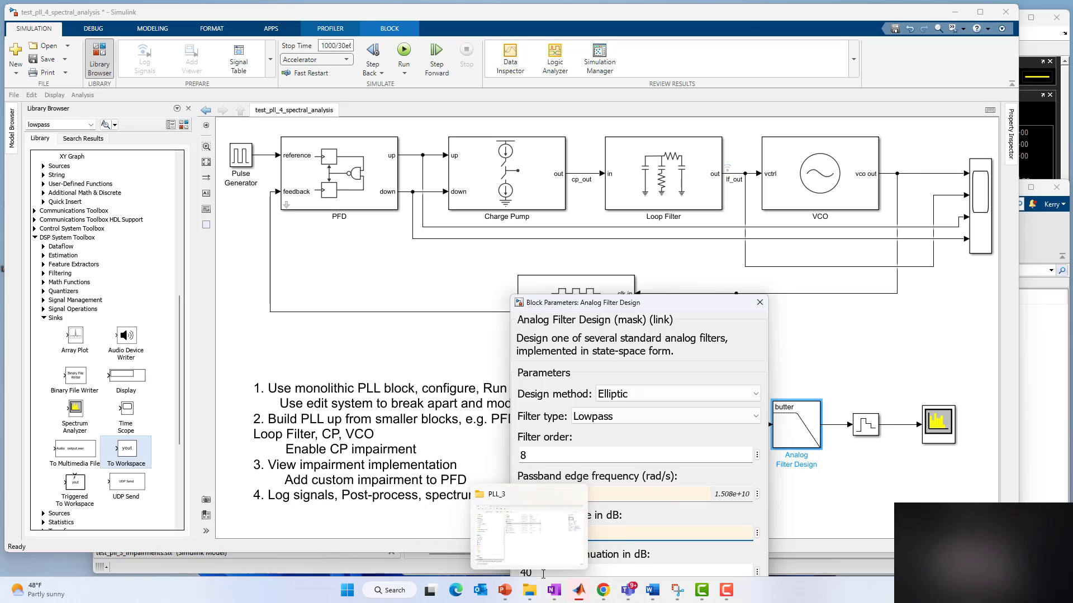
double_click(525, 572)
text(100)
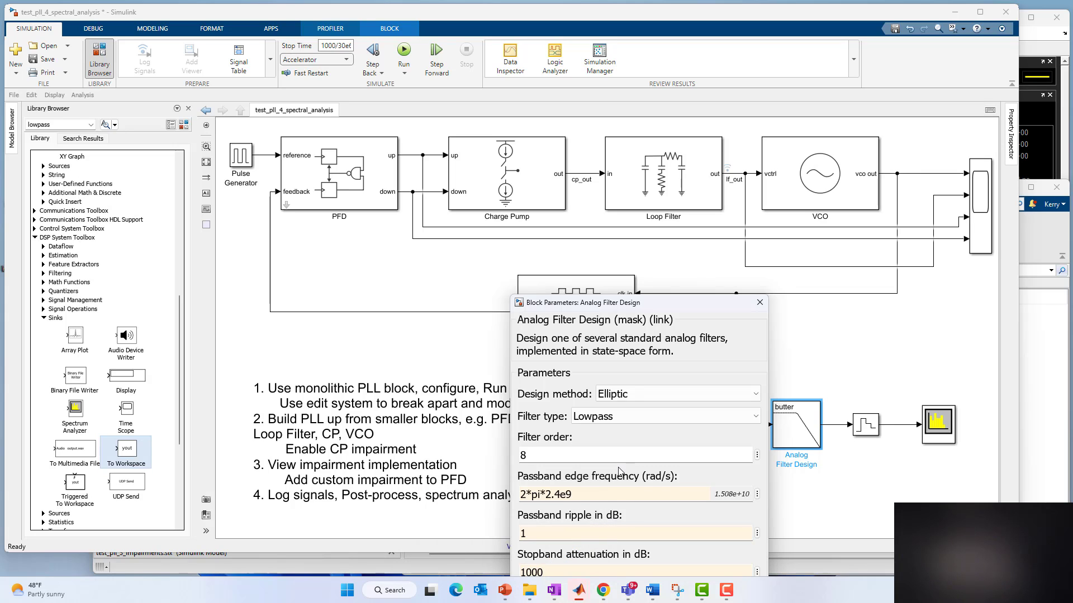
key(BackSpace)
drag(586, 304, 575, 141)
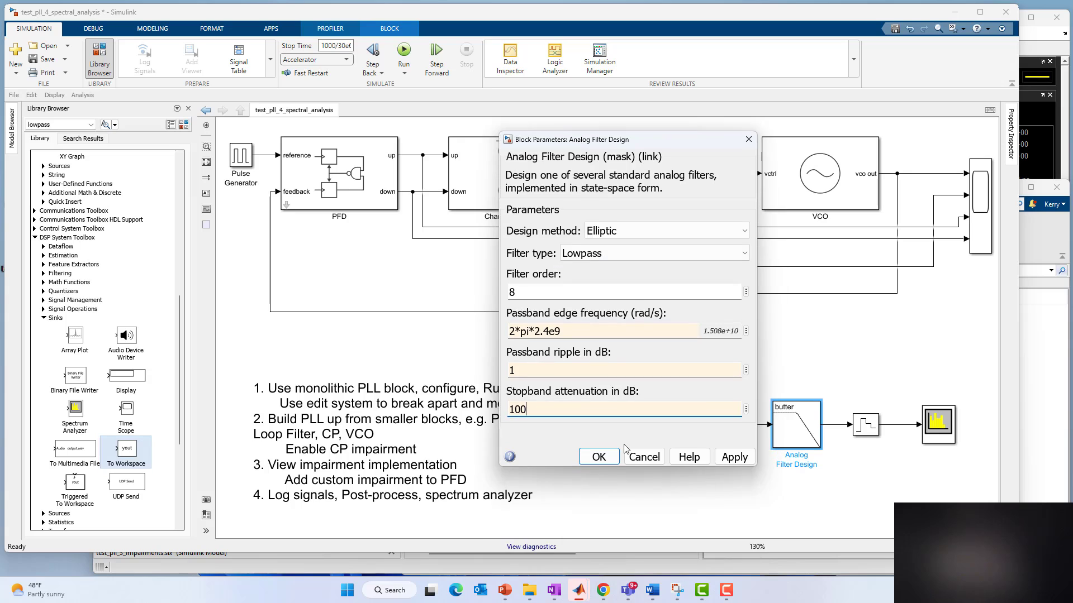
click(598, 457)
Open the Spectrum Analyzer with its Spectrum Settings panel and enlarge the scope window
click(738, 474)
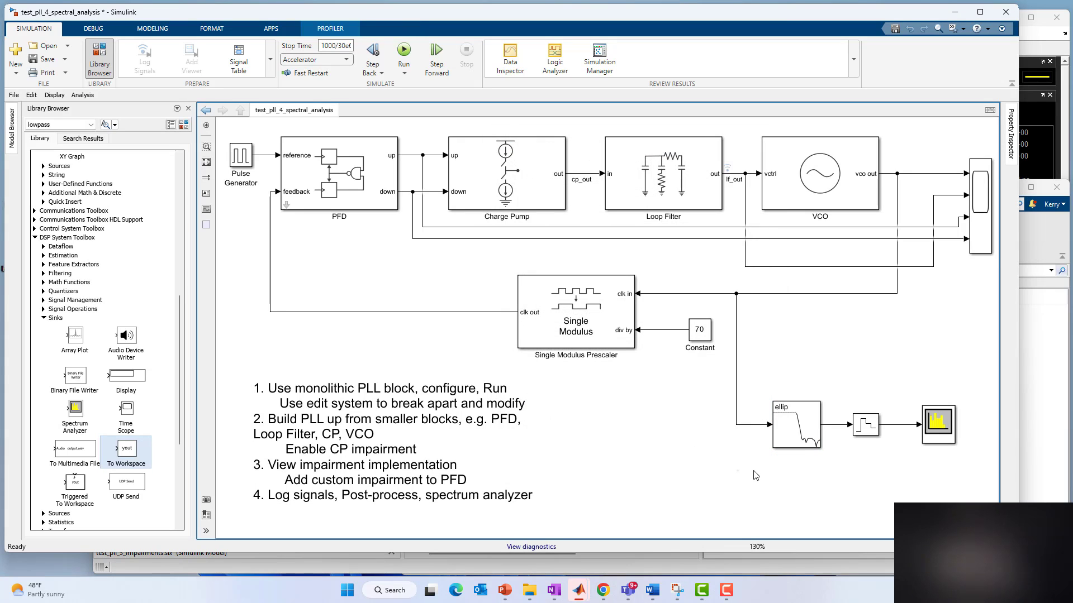
double_click(938, 442)
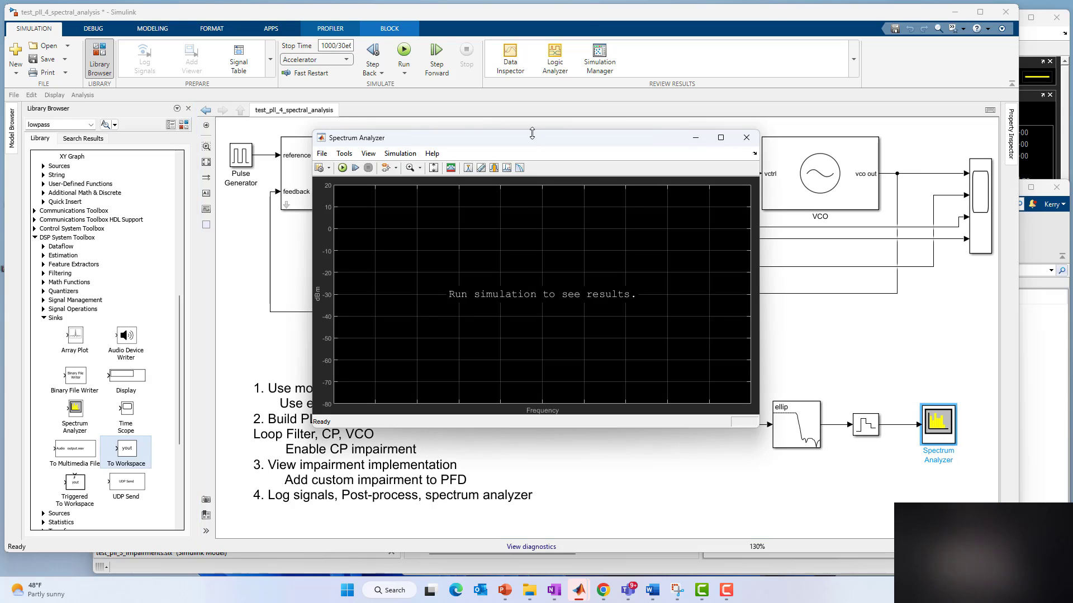
drag(561, 132, 867, 11)
click(627, 49)
drag(619, 304, 505, 422)
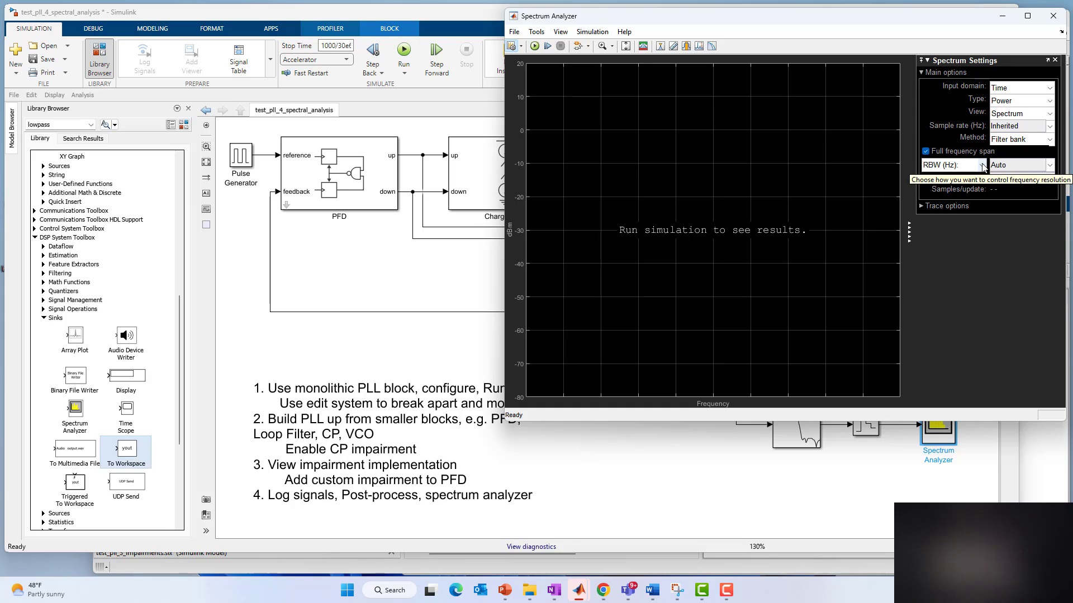
Use Welch estimation with resolution set by window length 1000 and NFFT 1000
click(982, 166)
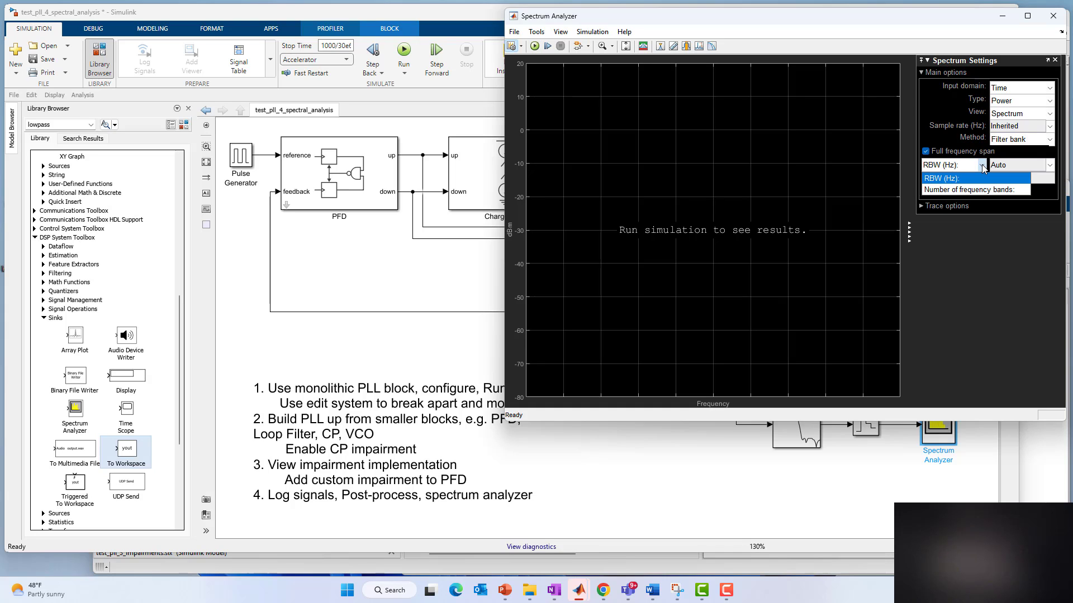
click(945, 154)
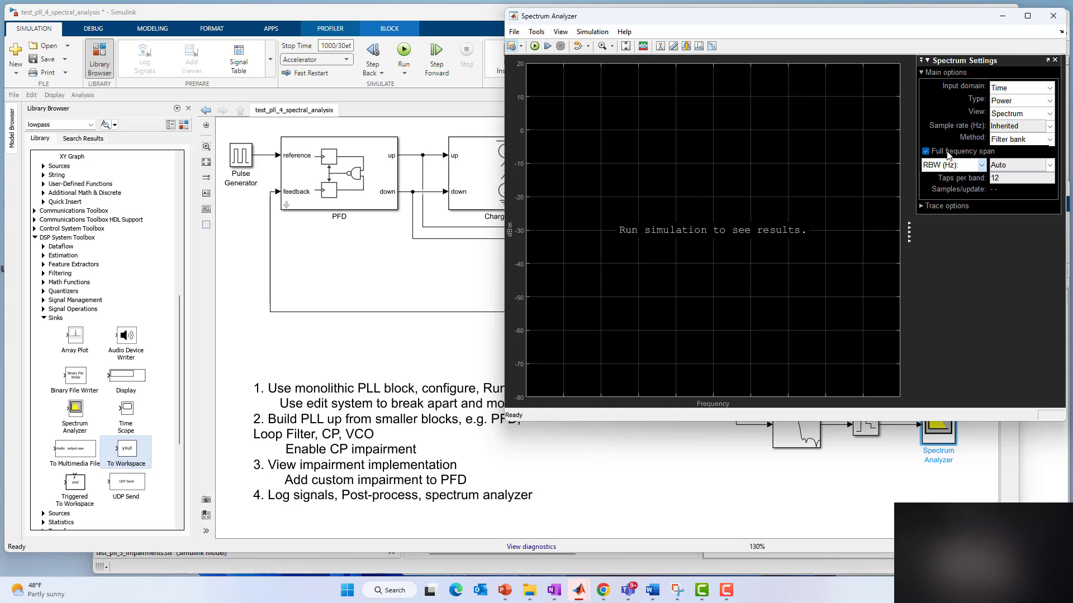
click(1003, 142)
click(1005, 156)
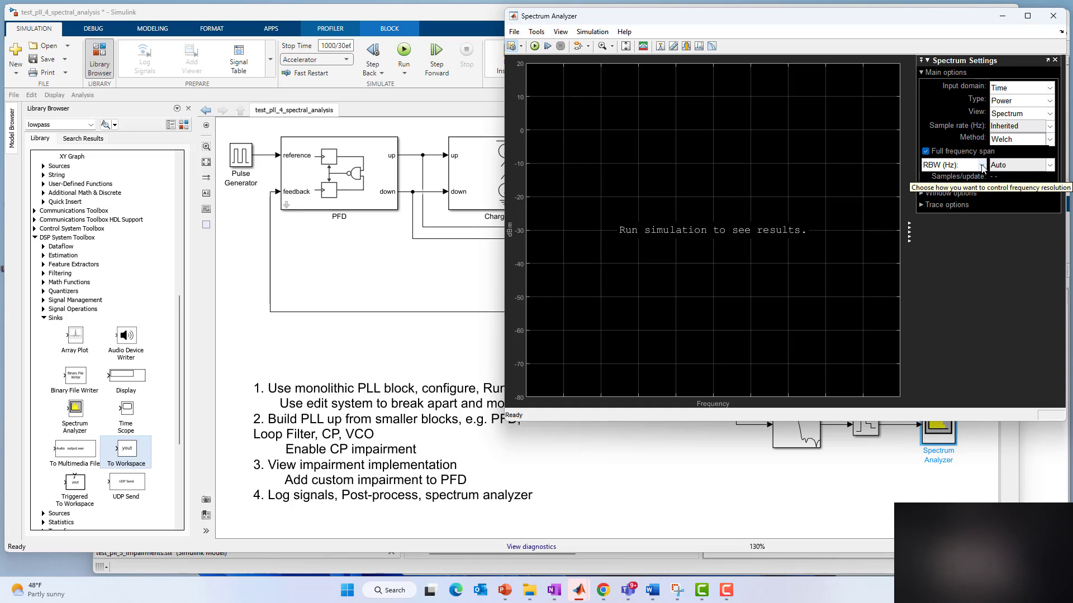
click(981, 166)
click(968, 186)
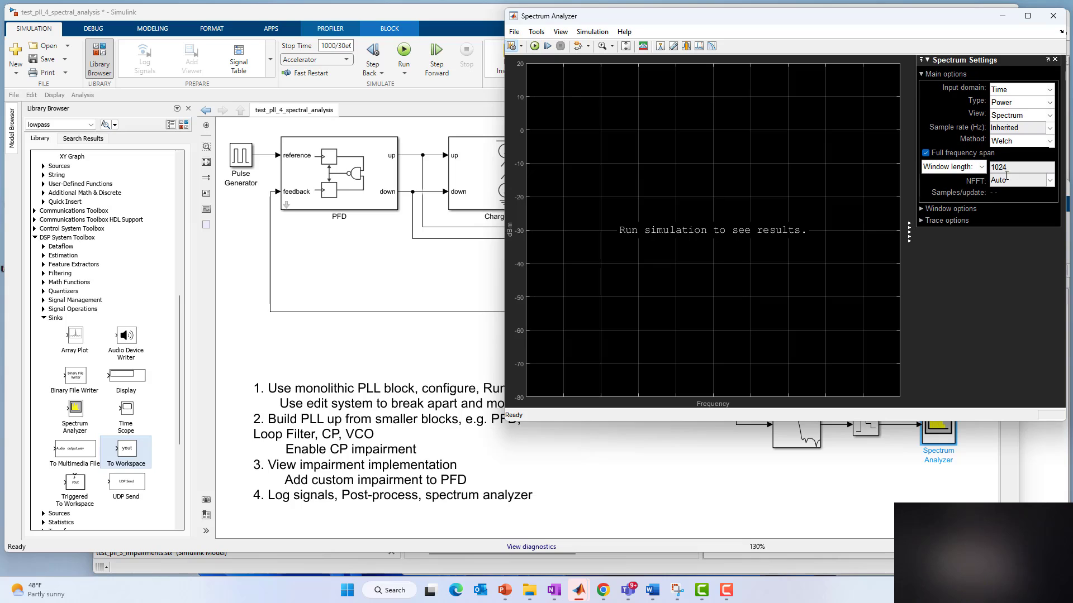
double_click(1017, 174)
text(10)
click(1010, 178)
key(BackSpace)
key(BackSpace)
Show a one-sided spectrum in dBW with running averaging, and start the simulation
click(921, 210)
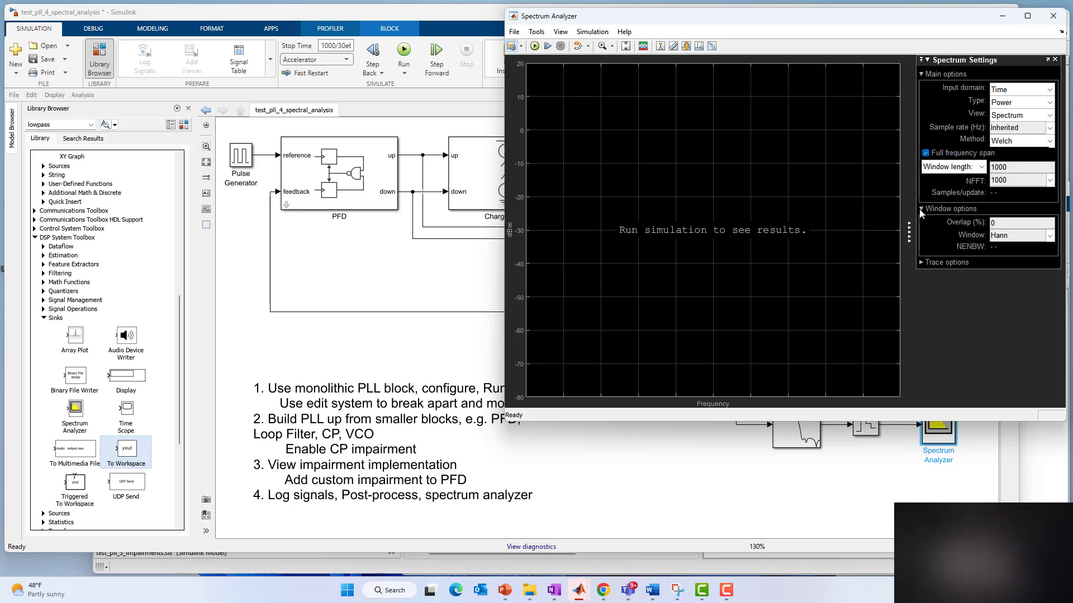
click(944, 263)
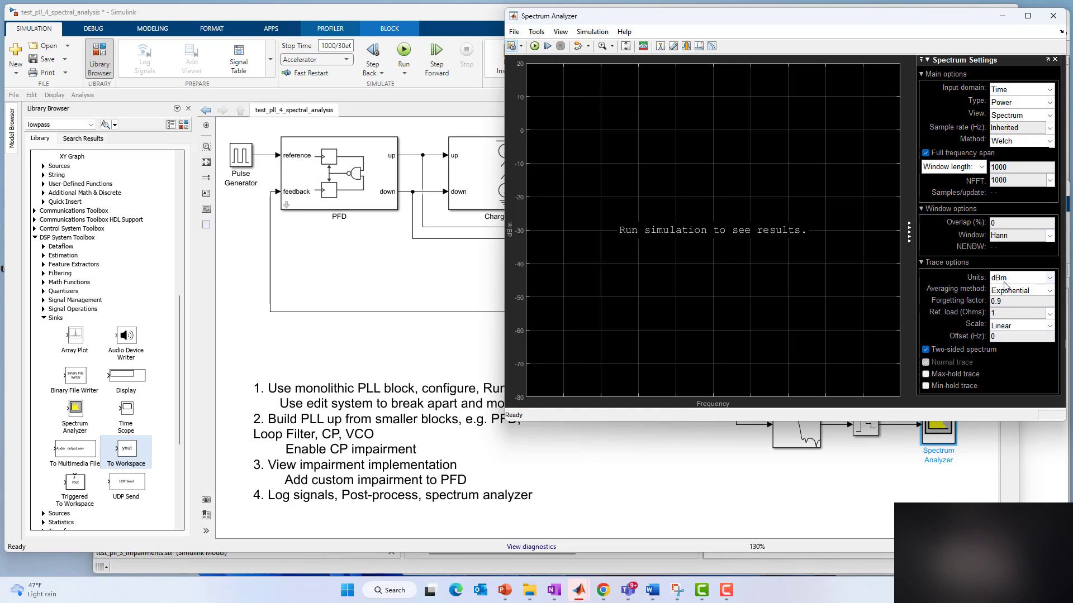
click(1049, 278)
click(1008, 304)
click(1015, 291)
click(1012, 304)
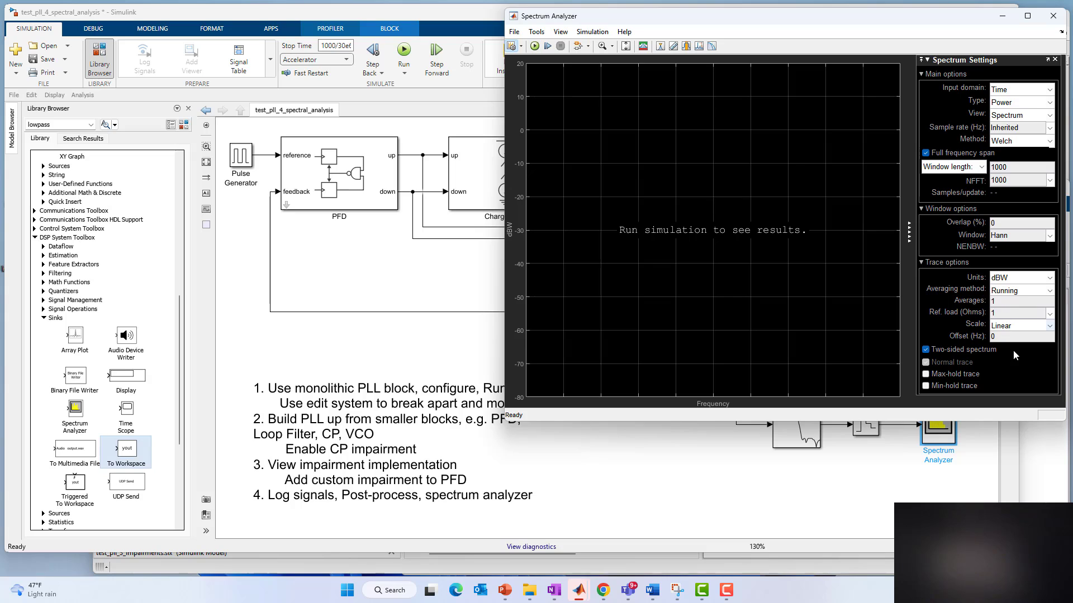
click(926, 351)
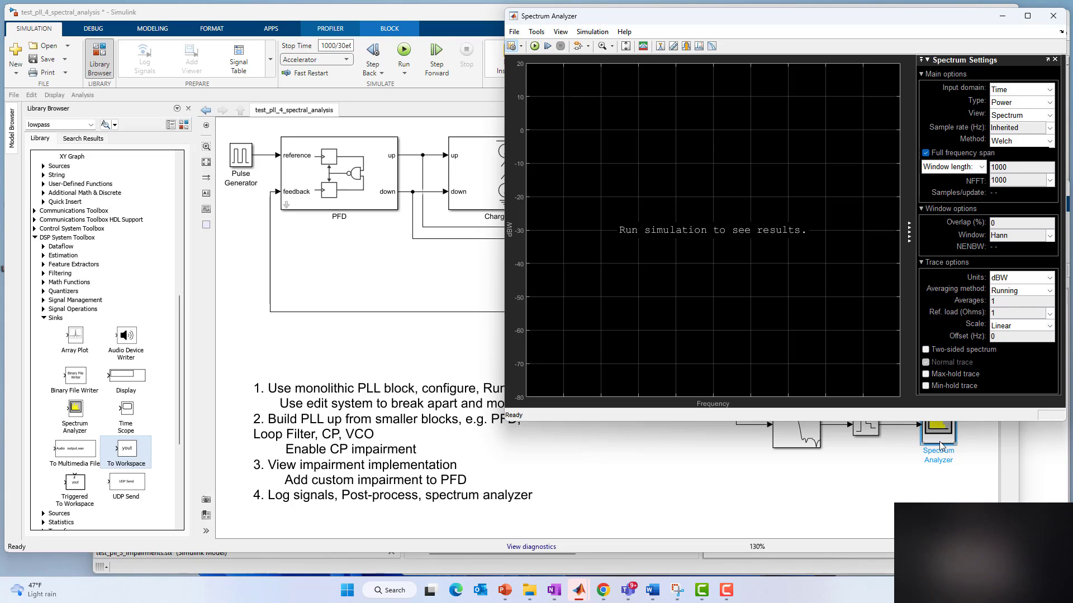
click(534, 47)
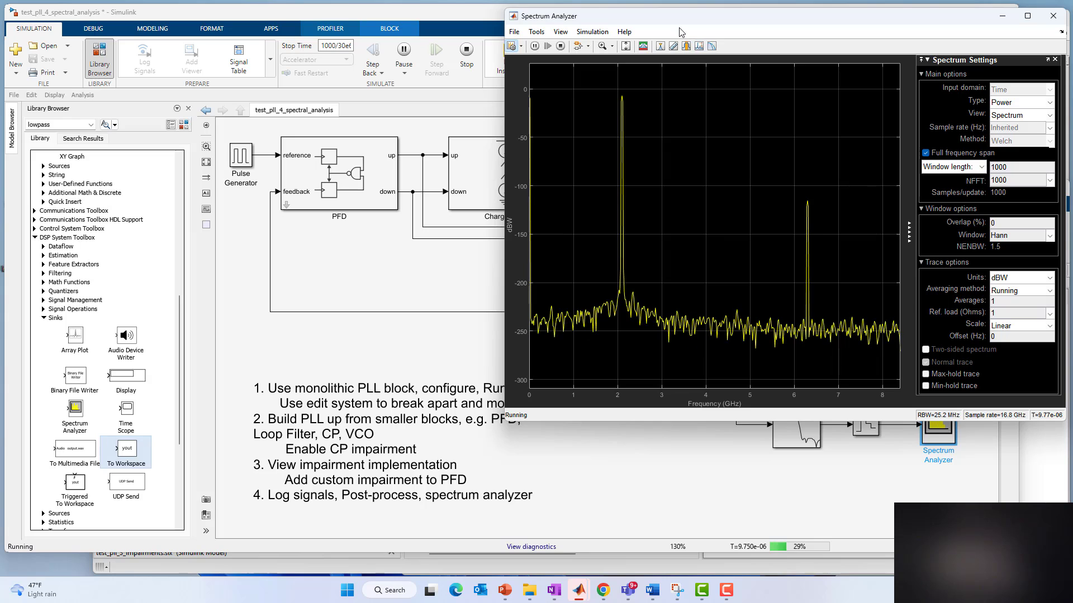
Move the Spectrum Analyzer window lower and bring the Simulink model window to the front
mouse_move(675, 20)
mouse_down()
mouse_move(681, 134)
mouse_move(671, 162)
mouse_up()
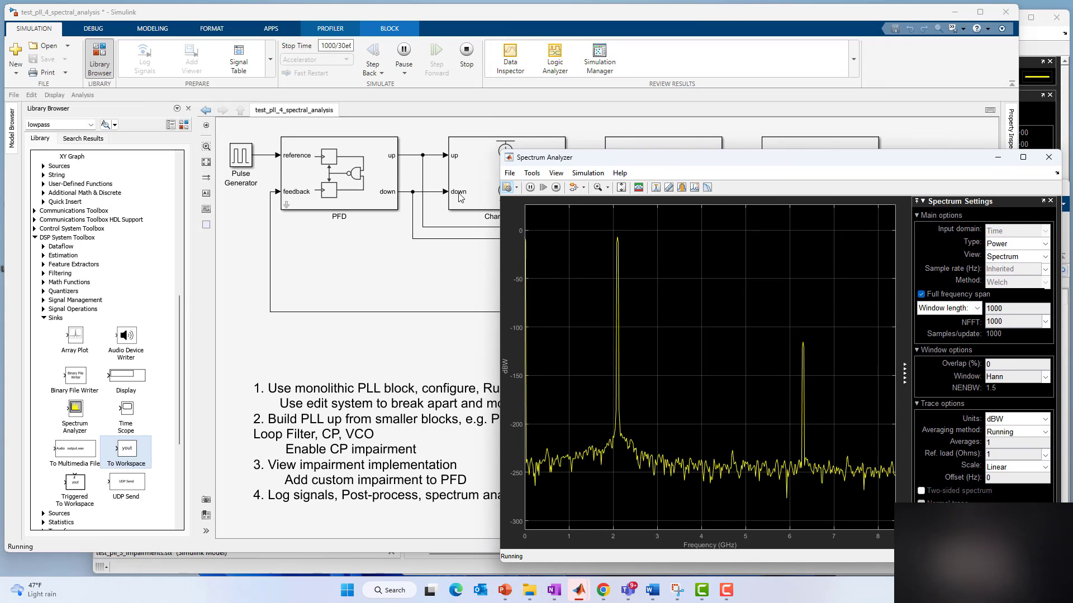
click(872, 16)
Shrink the model window, fit the PLL diagram, and stop the running simulation
drag(1017, 552, 750, 358)
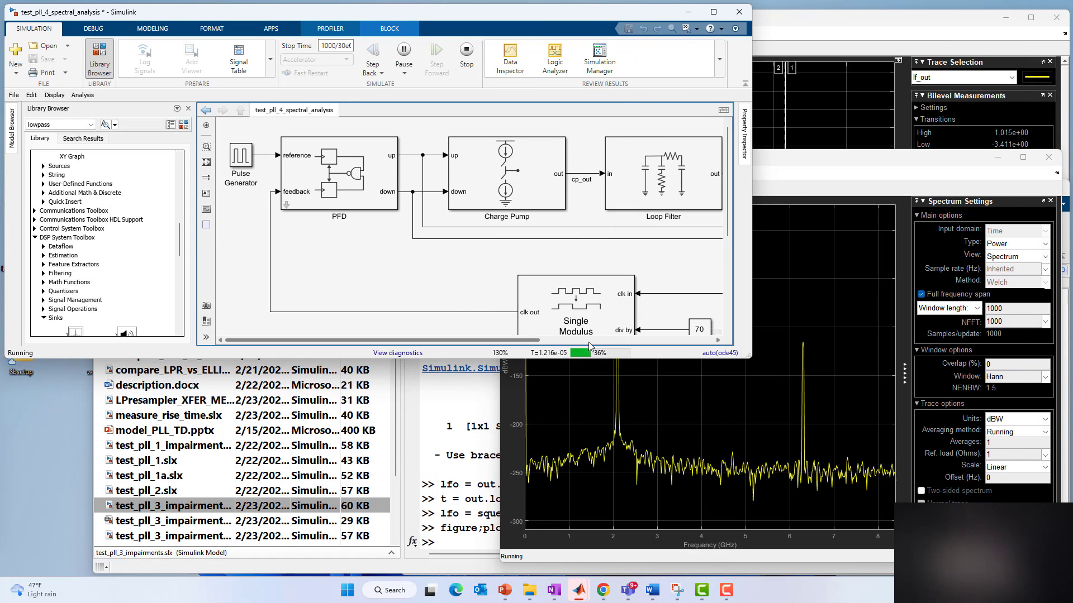
key(space)
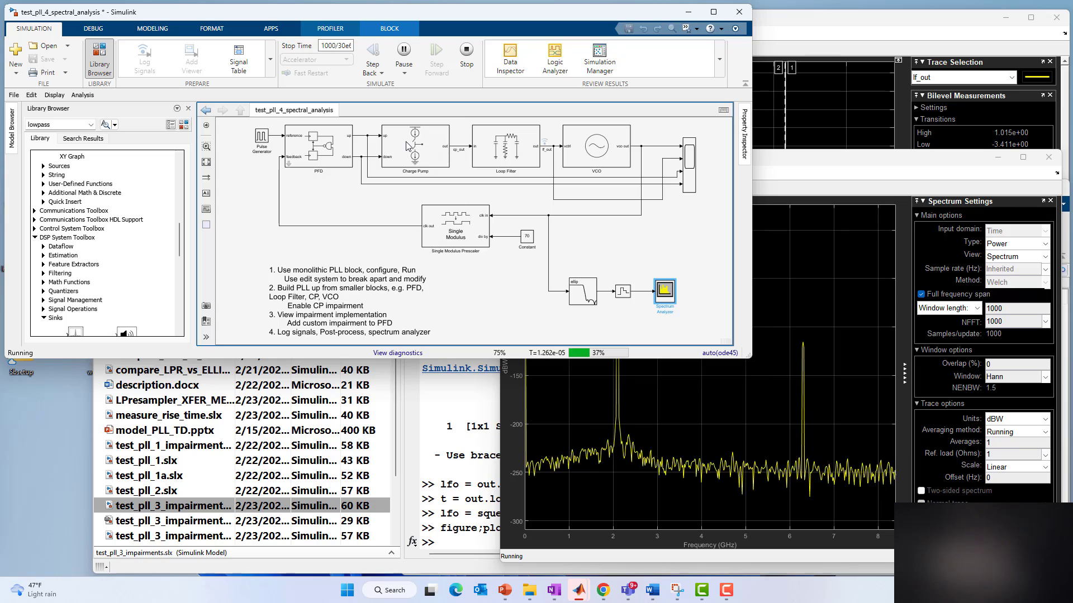
double_click(583, 141)
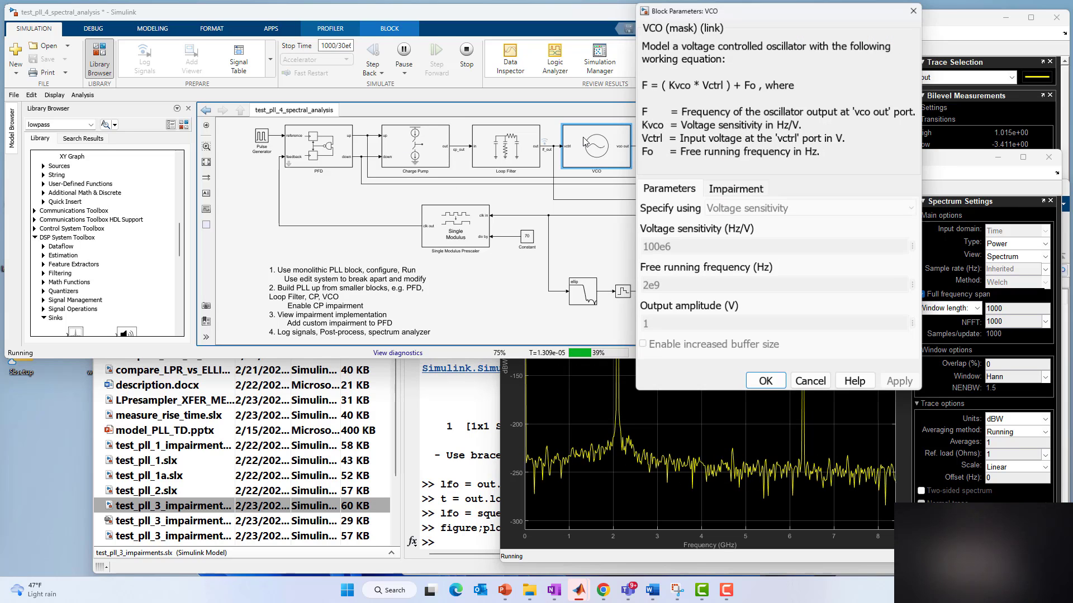
click(811, 384)
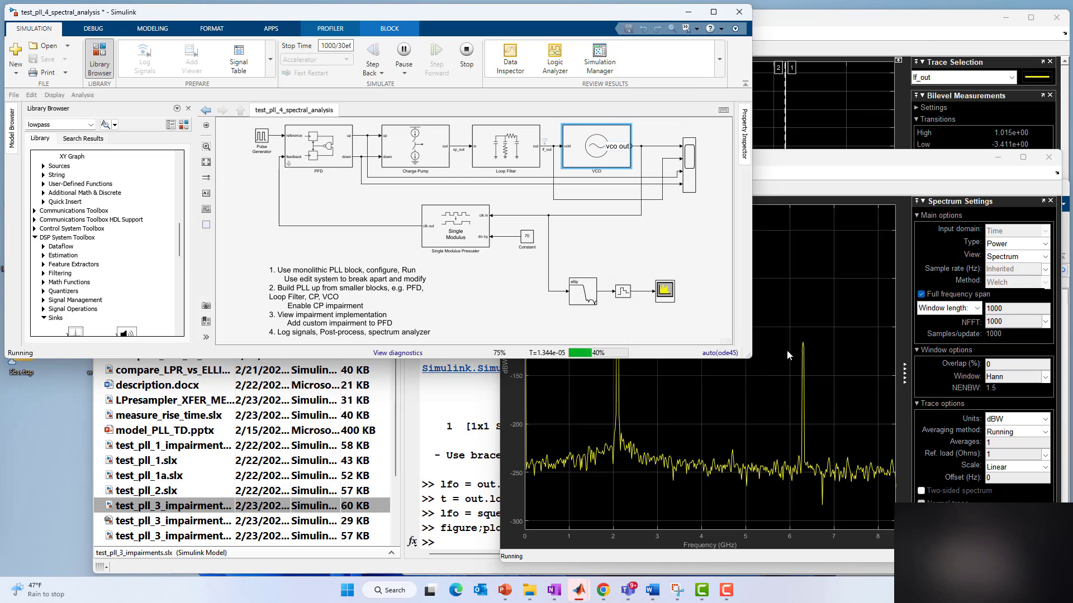
click(466, 51)
Capture a snapshot of the Spectrum Analyzer's two-peak spectrum
click(780, 161)
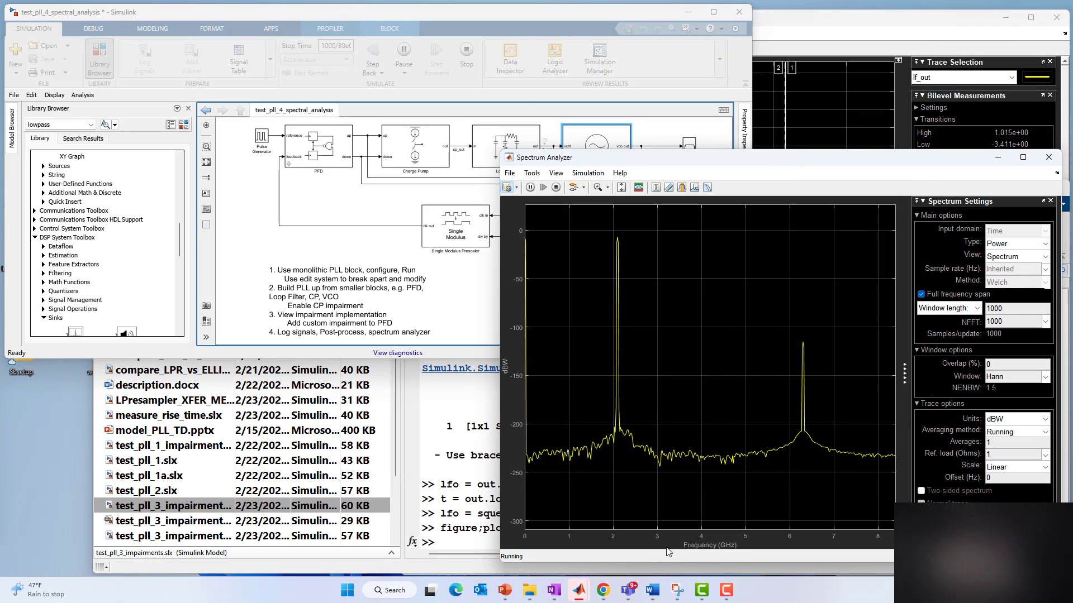
click(679, 596)
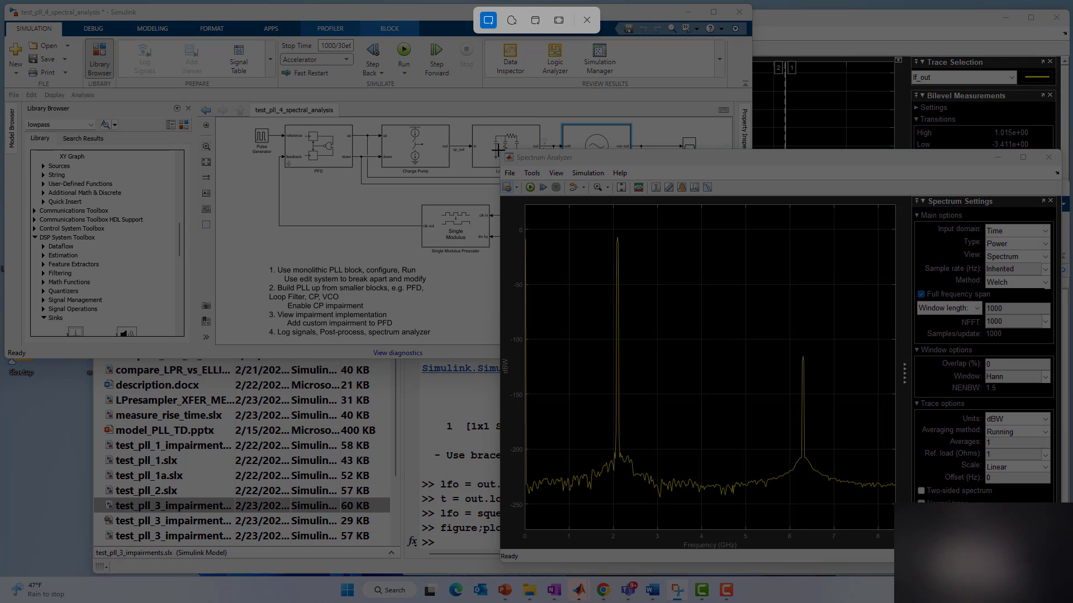
drag(498, 149, 1062, 560)
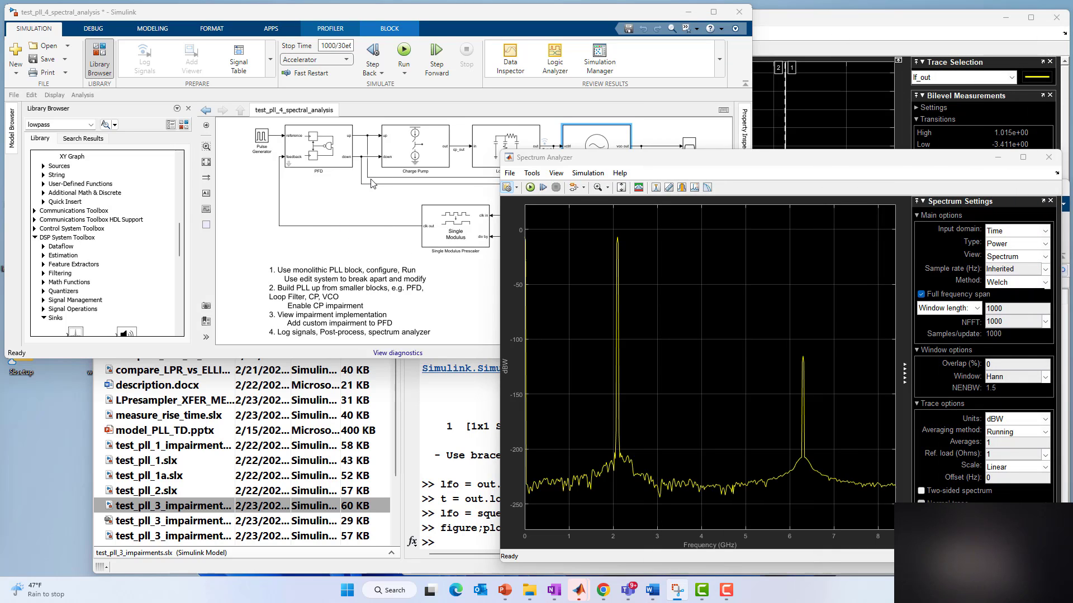
Enable VCO phase noise (-76 to -152 dBc/Hz at 30e3–10e6 Hz offsets) and rerun
double_click(595, 140)
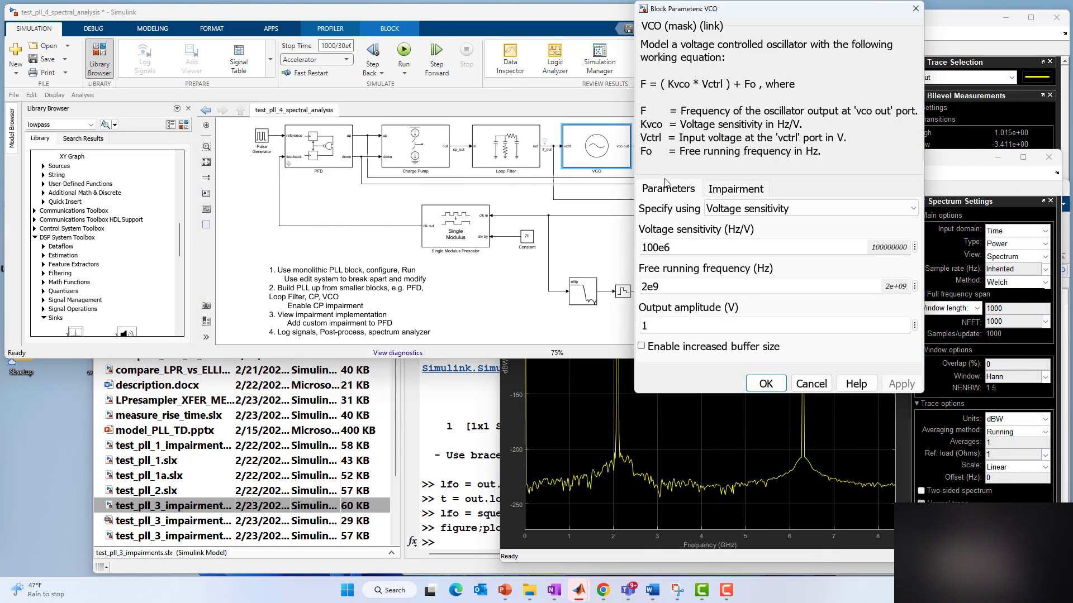
click(730, 193)
click(641, 208)
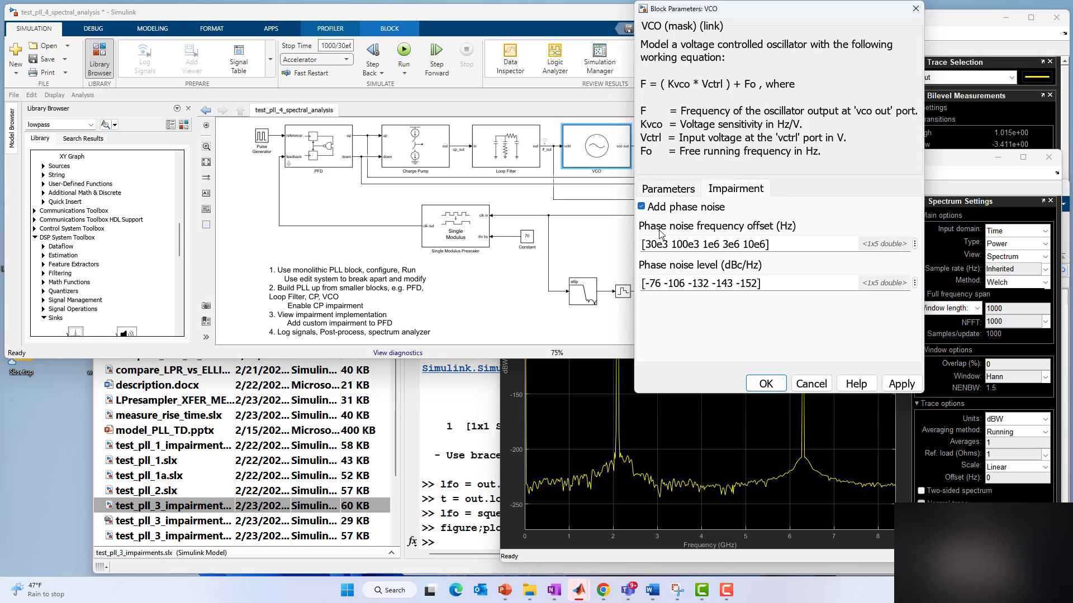
triple_click(661, 287)
click(661, 287)
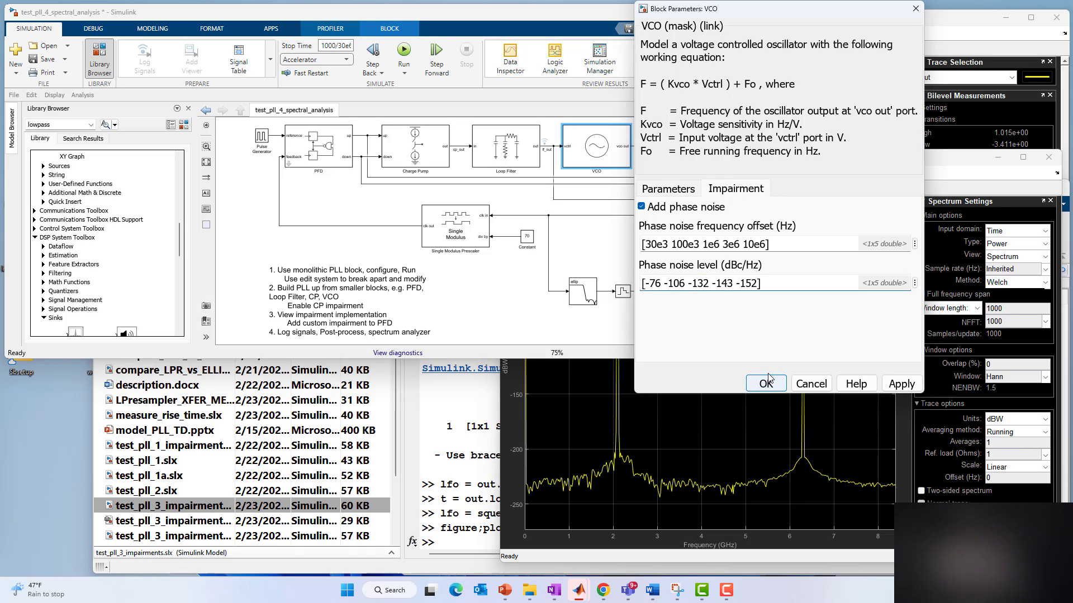
click(767, 385)
triple_click(674, 285)
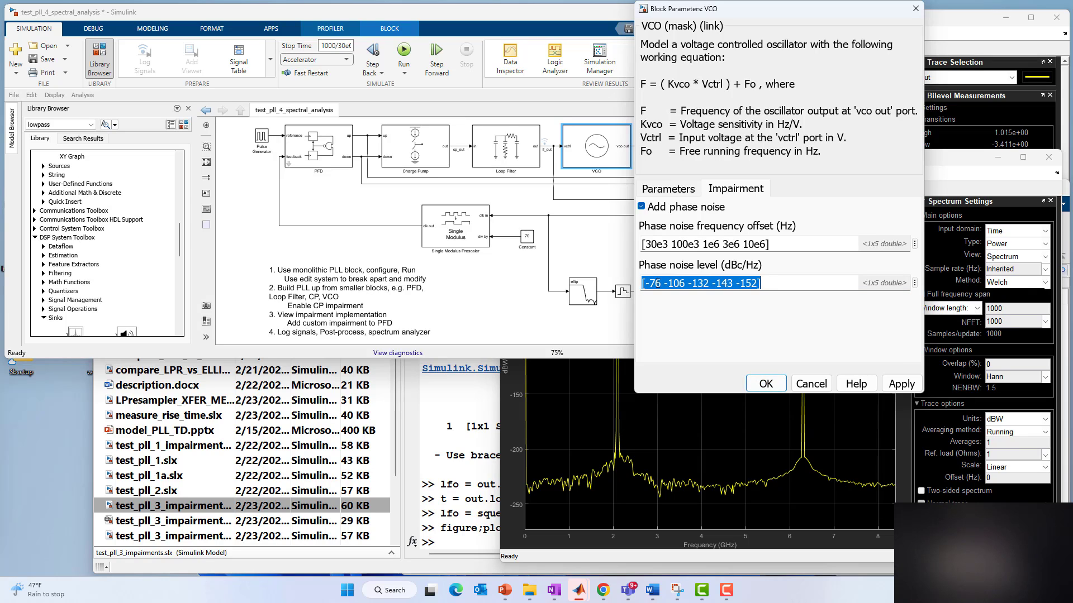
triple_click(661, 250)
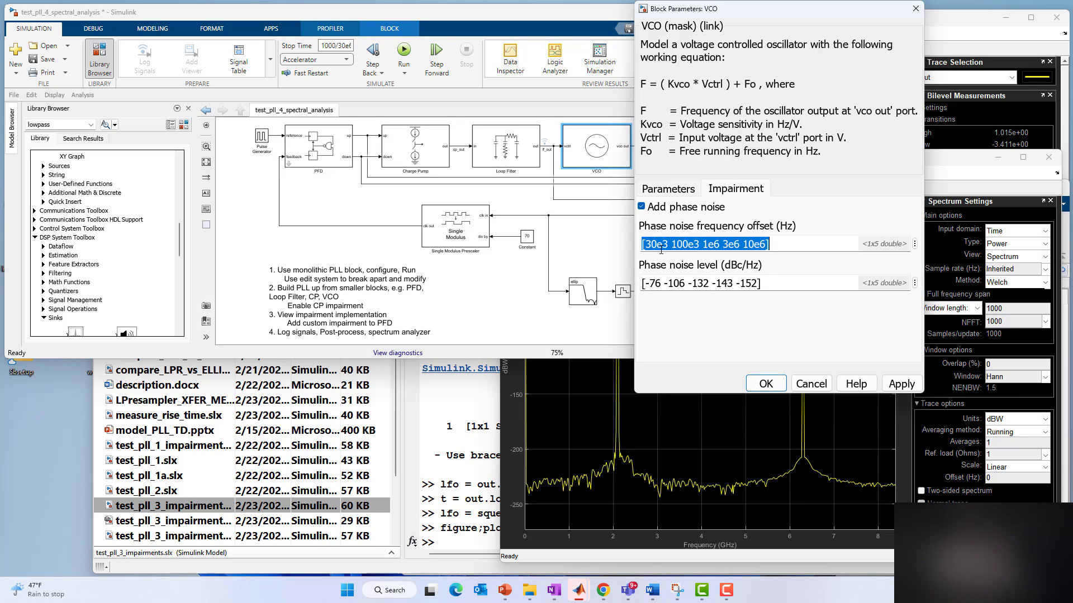
click(766, 385)
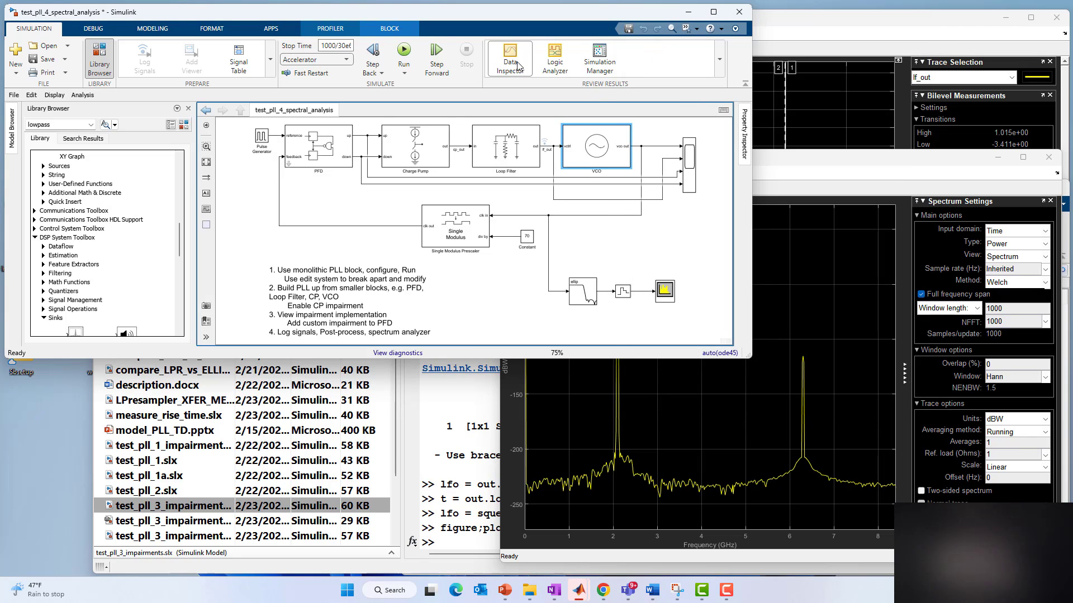
click(404, 51)
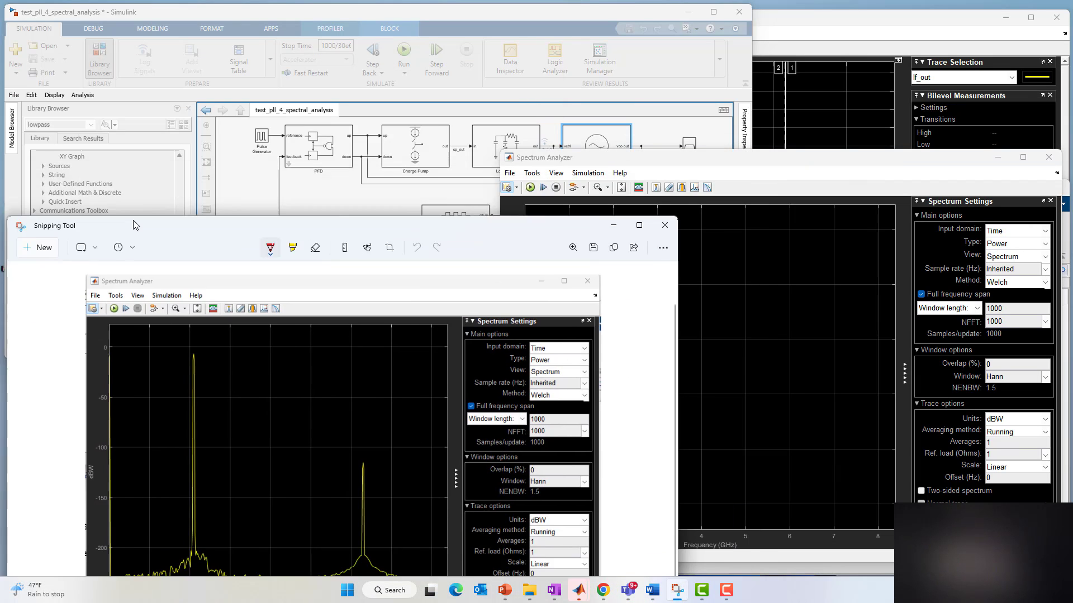
Put the no-noise spectrum snapshot at left beside the live Spectrum Analyzer, then stop the simulation
drag(128, 220, 0, 126)
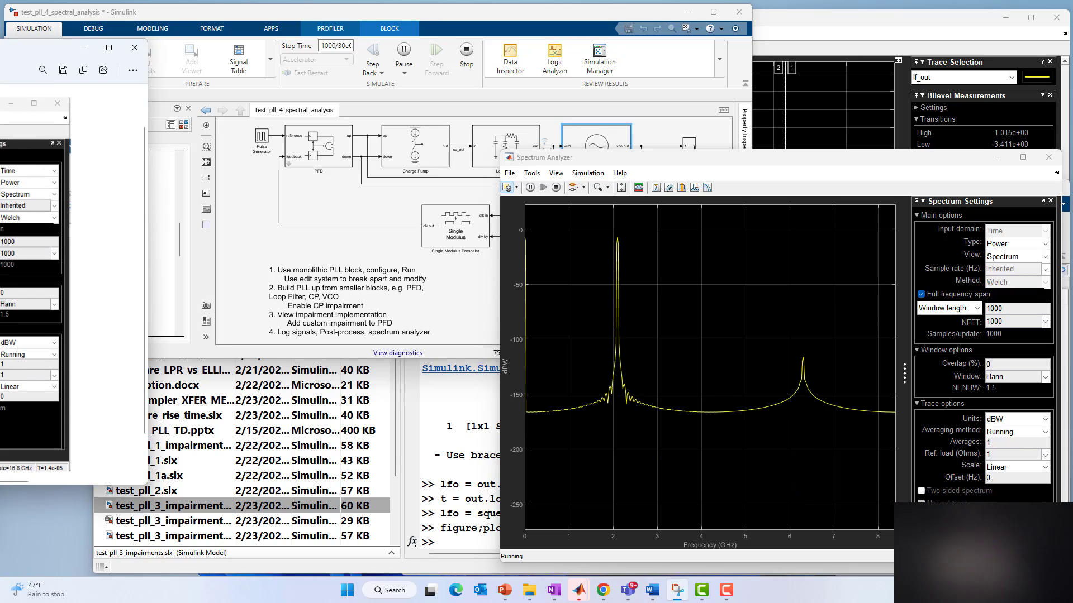
drag(34, 49, 179, 126)
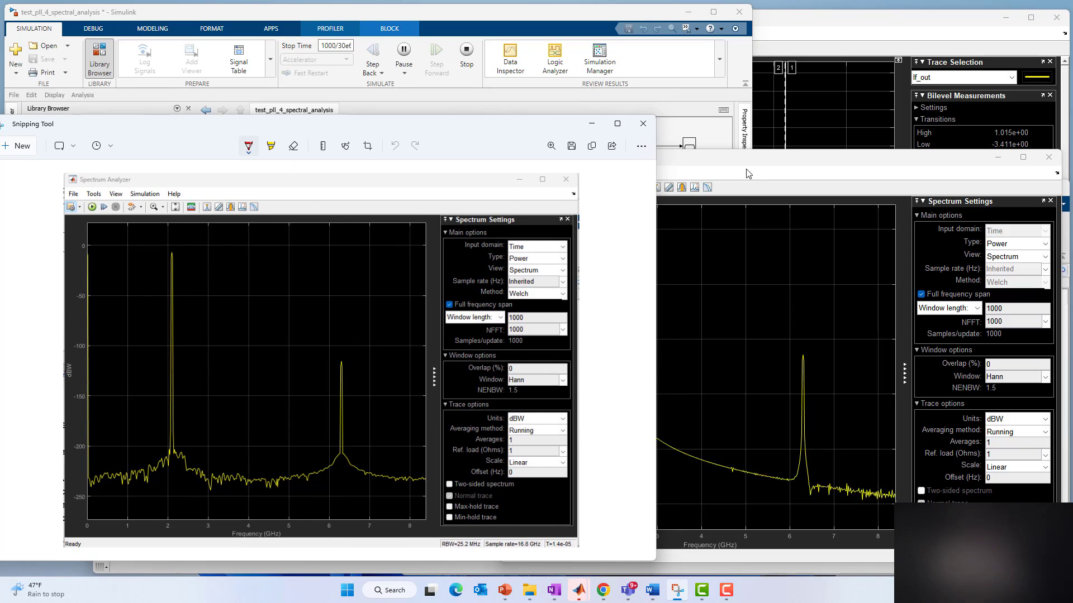
drag(748, 169, 748, 142)
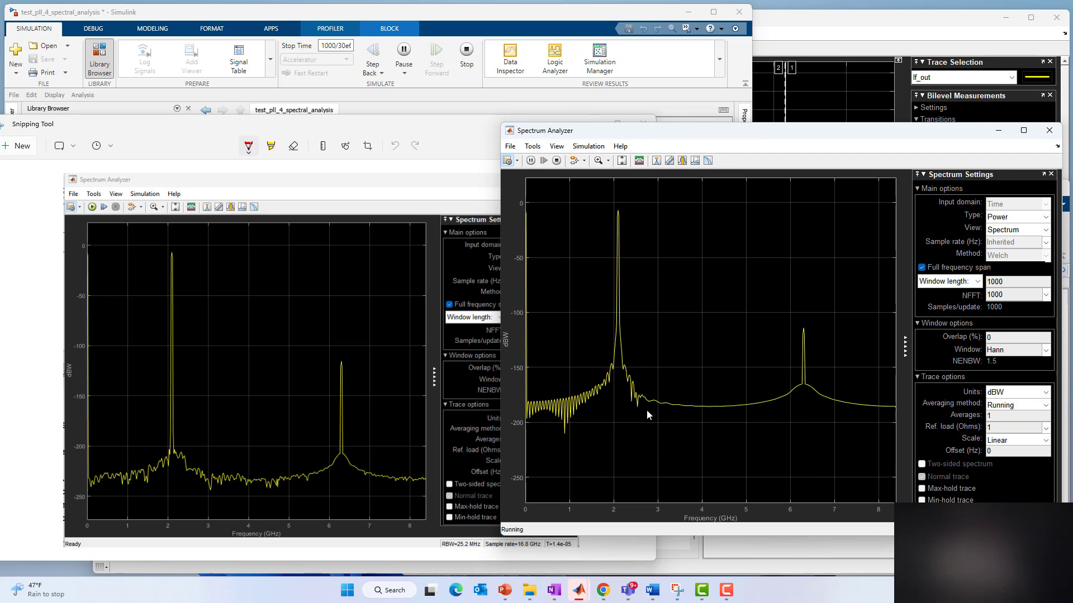
click(557, 161)
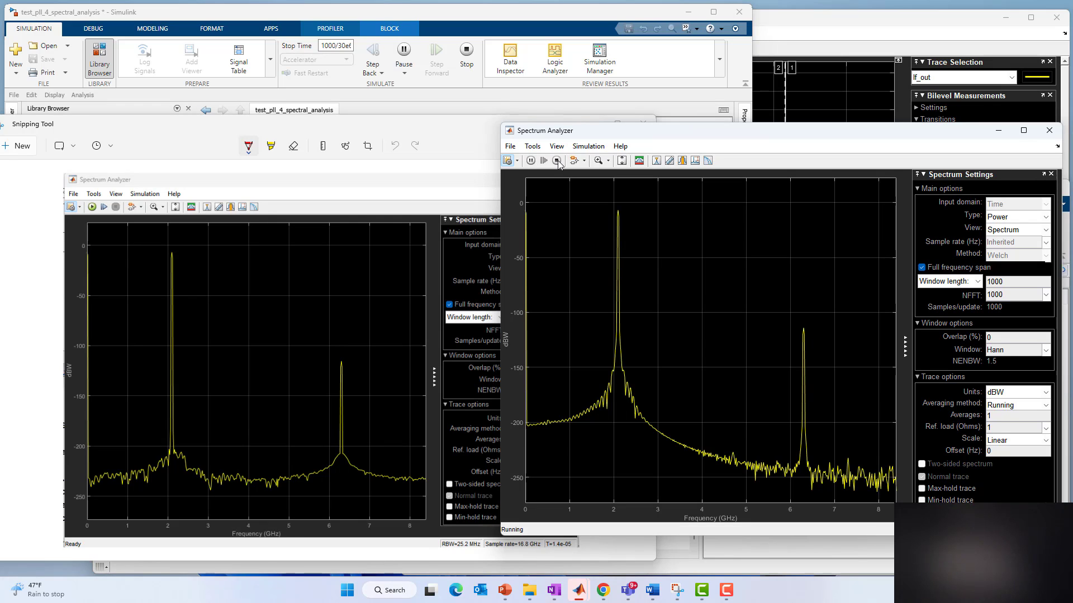
Minimize the snapshot window, bring the PLL model forward, and select the Spectrum Analyzer block
click(422, 168)
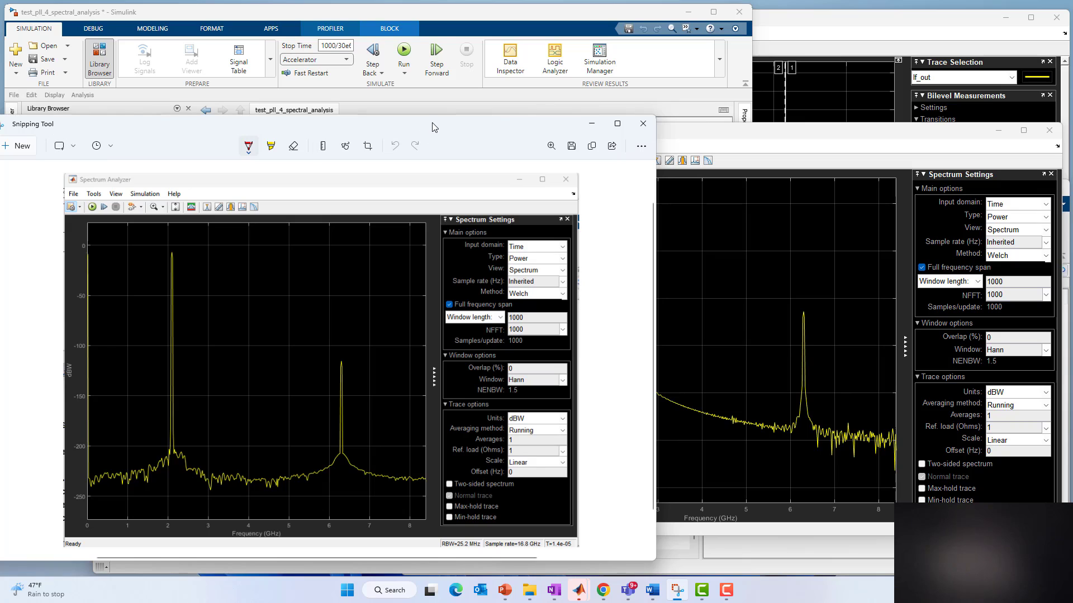
click(591, 123)
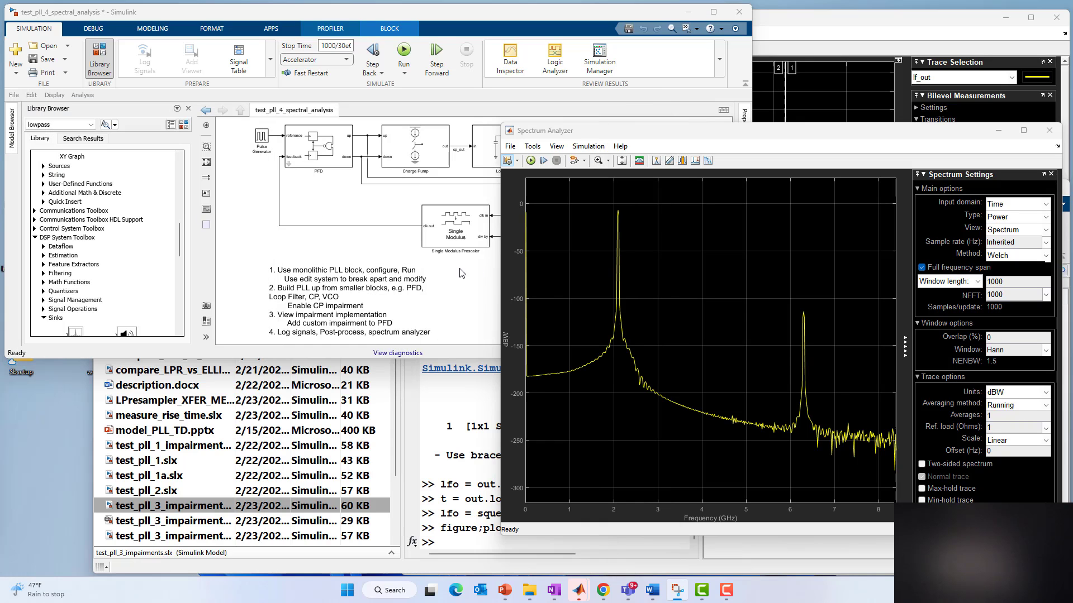
click(479, 280)
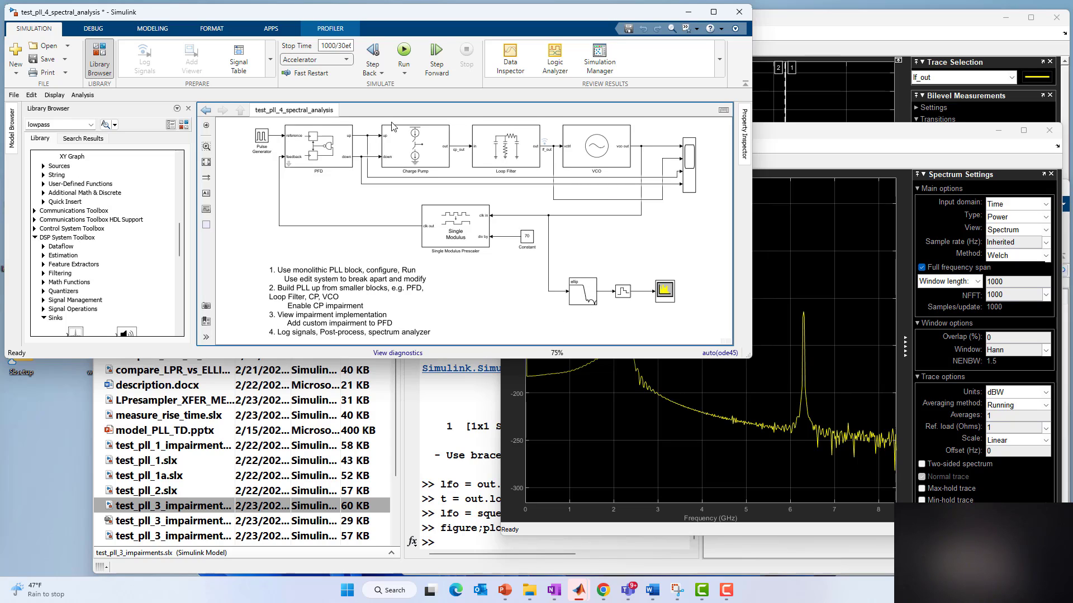
click(665, 298)
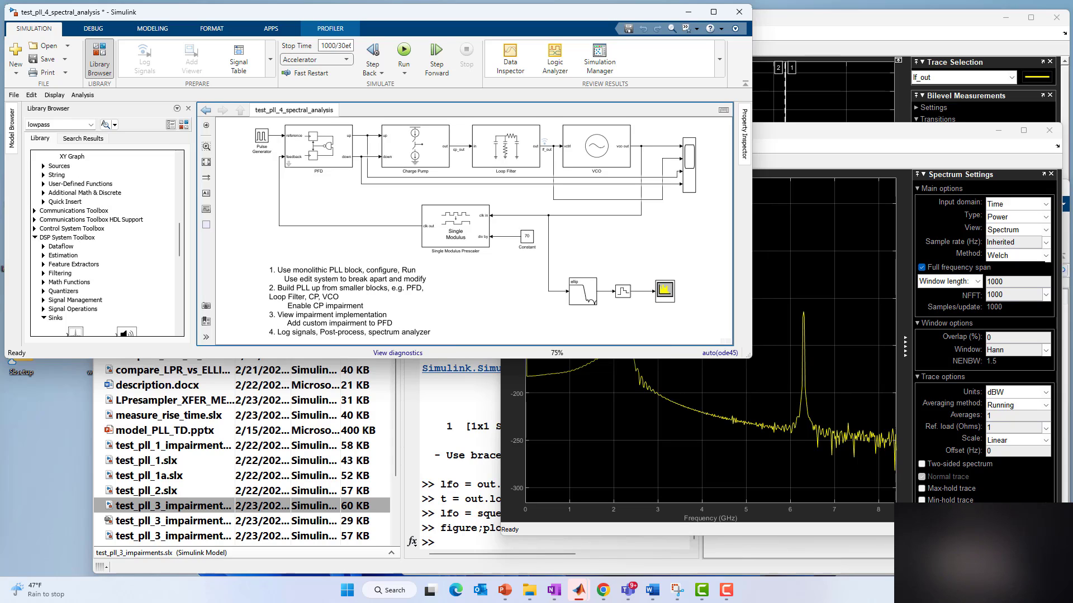